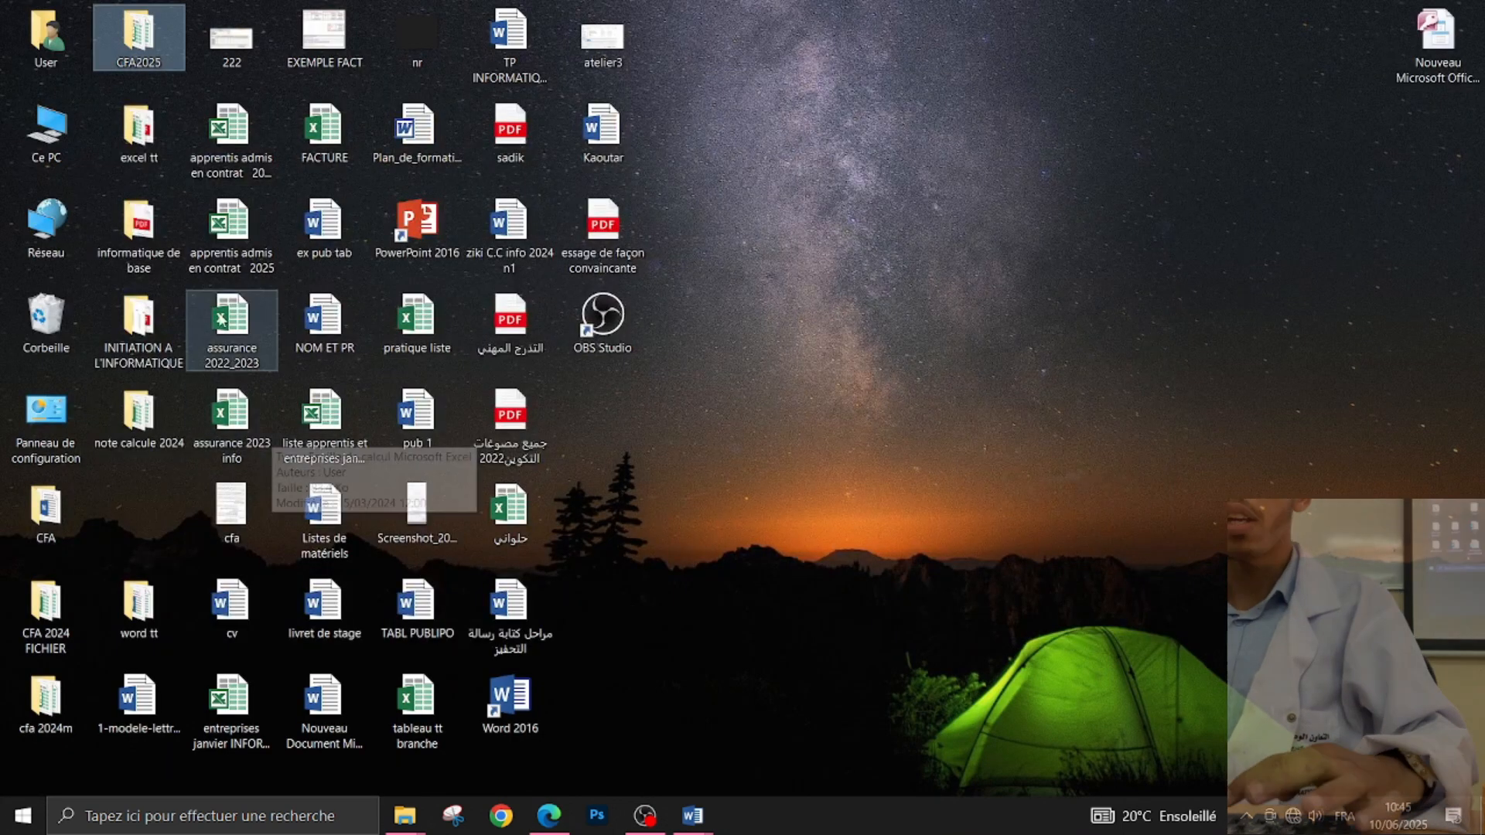
Open the absence-tracking workbook تتبع الغيابات 1 from the تتبع الغيابات subfolder of the CFA2025 folder.
double_click(138, 35)
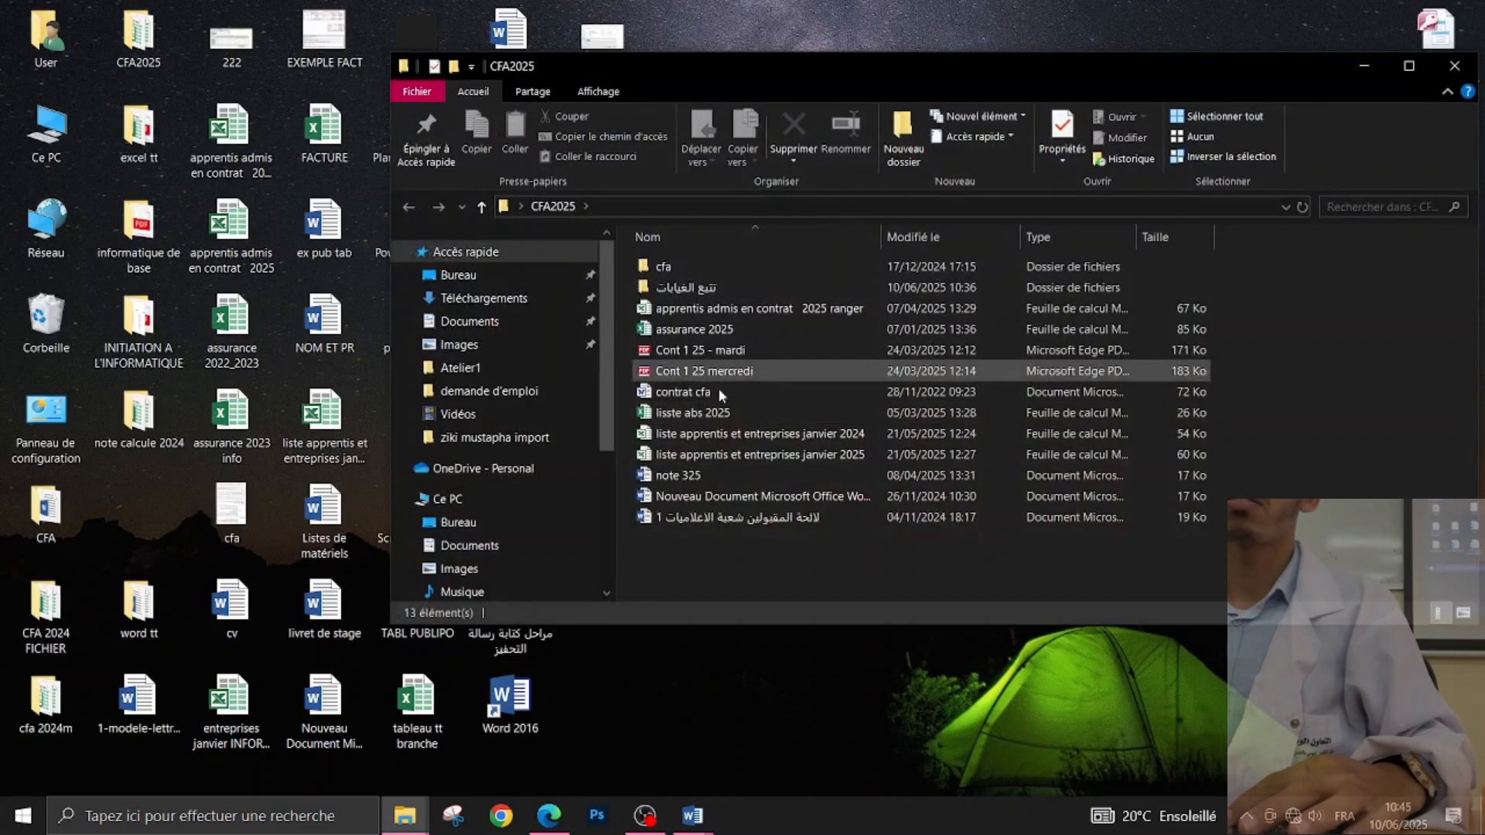
double_click(685, 287)
double_click(681, 266)
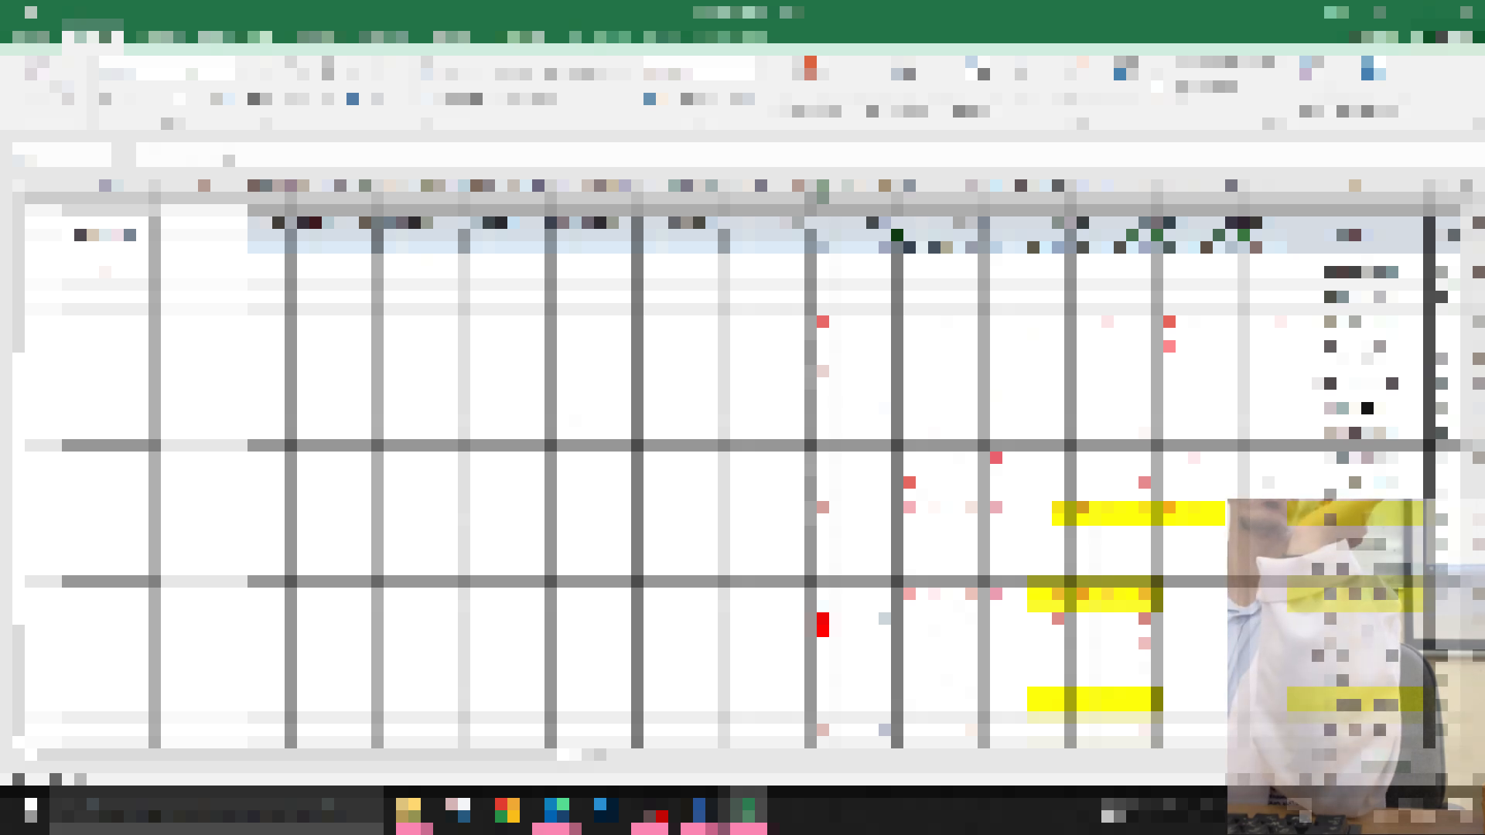
Switch to the lettre_type_absence letter in Word and examine its <<Nom>>, <<Filière>> and <<Heures>> placeholders and its fixed text.
key(alt+Tab)
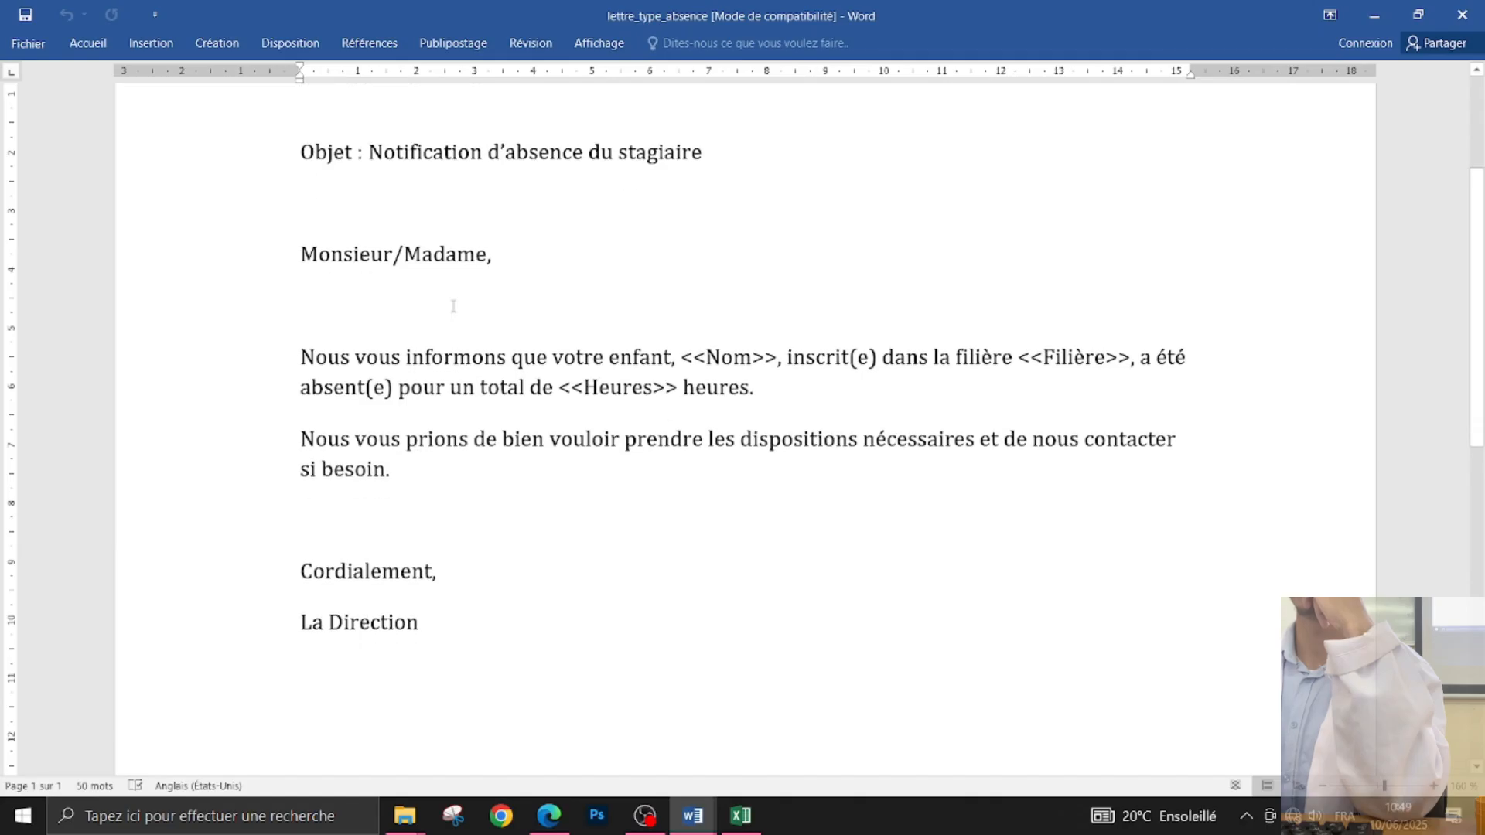
scroll(410, 226, up, 3)
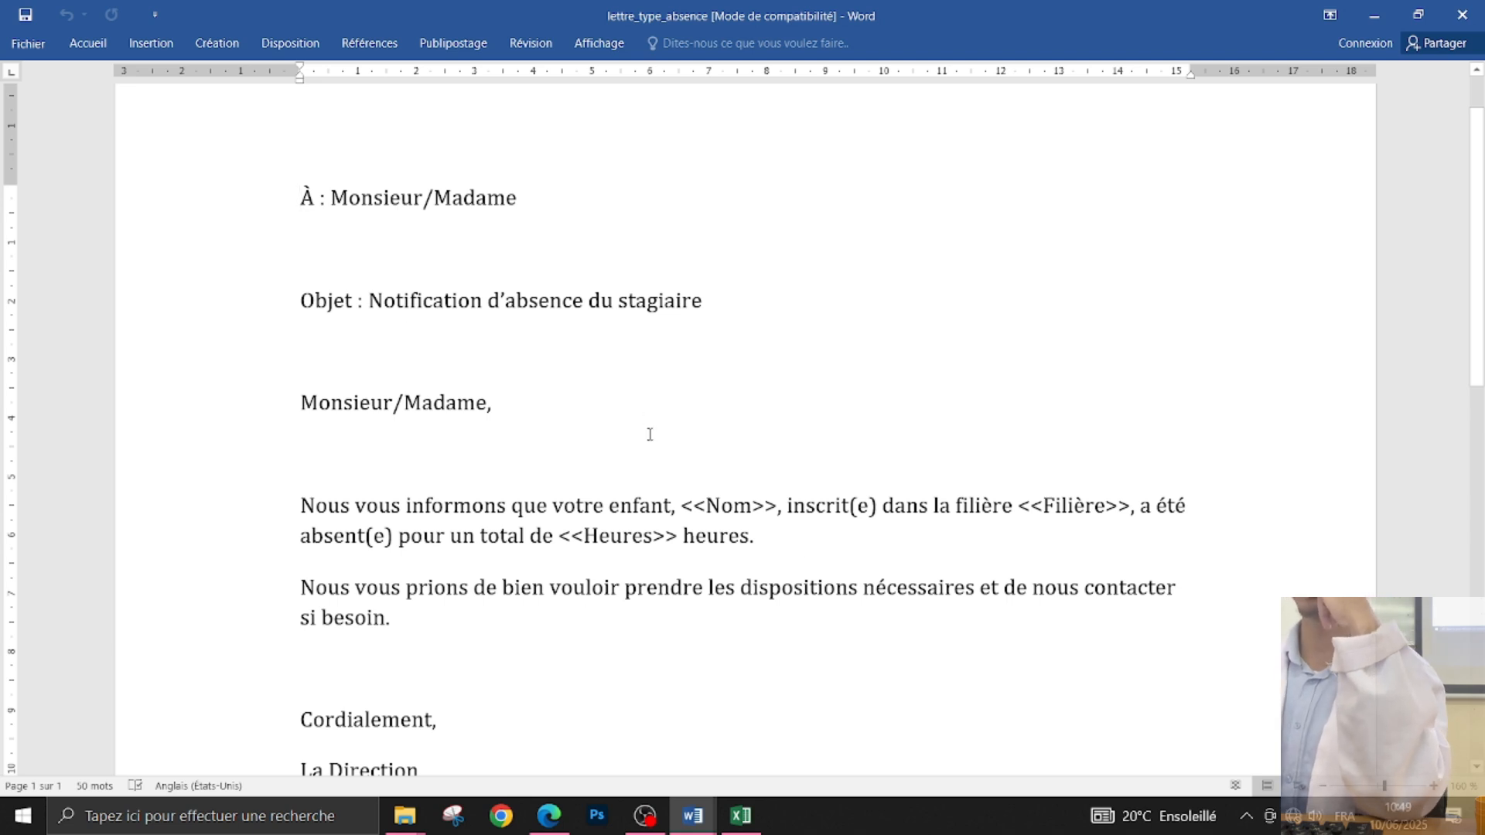
drag(777, 507, 691, 509)
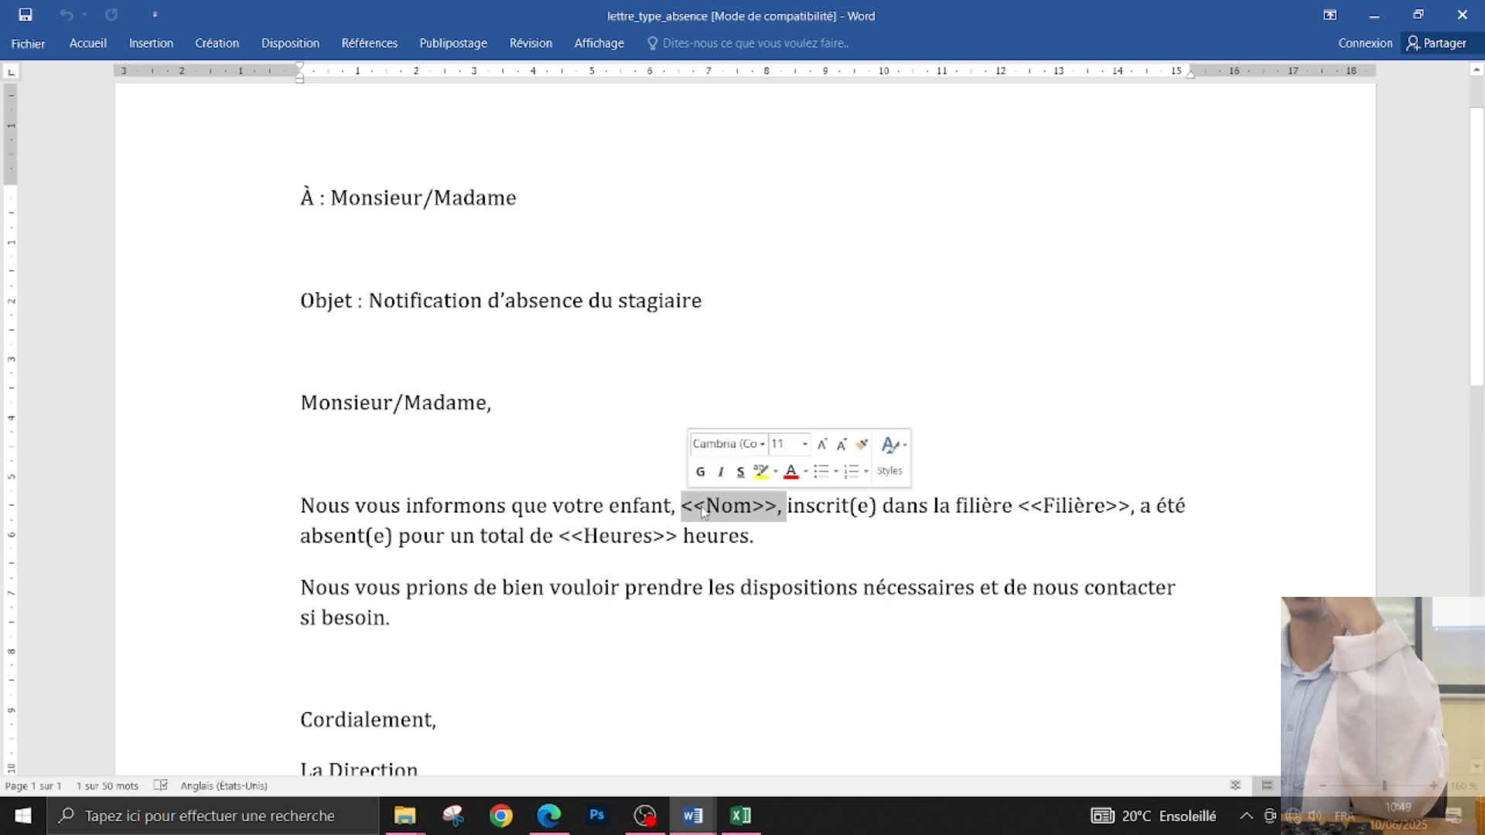
click(705, 507)
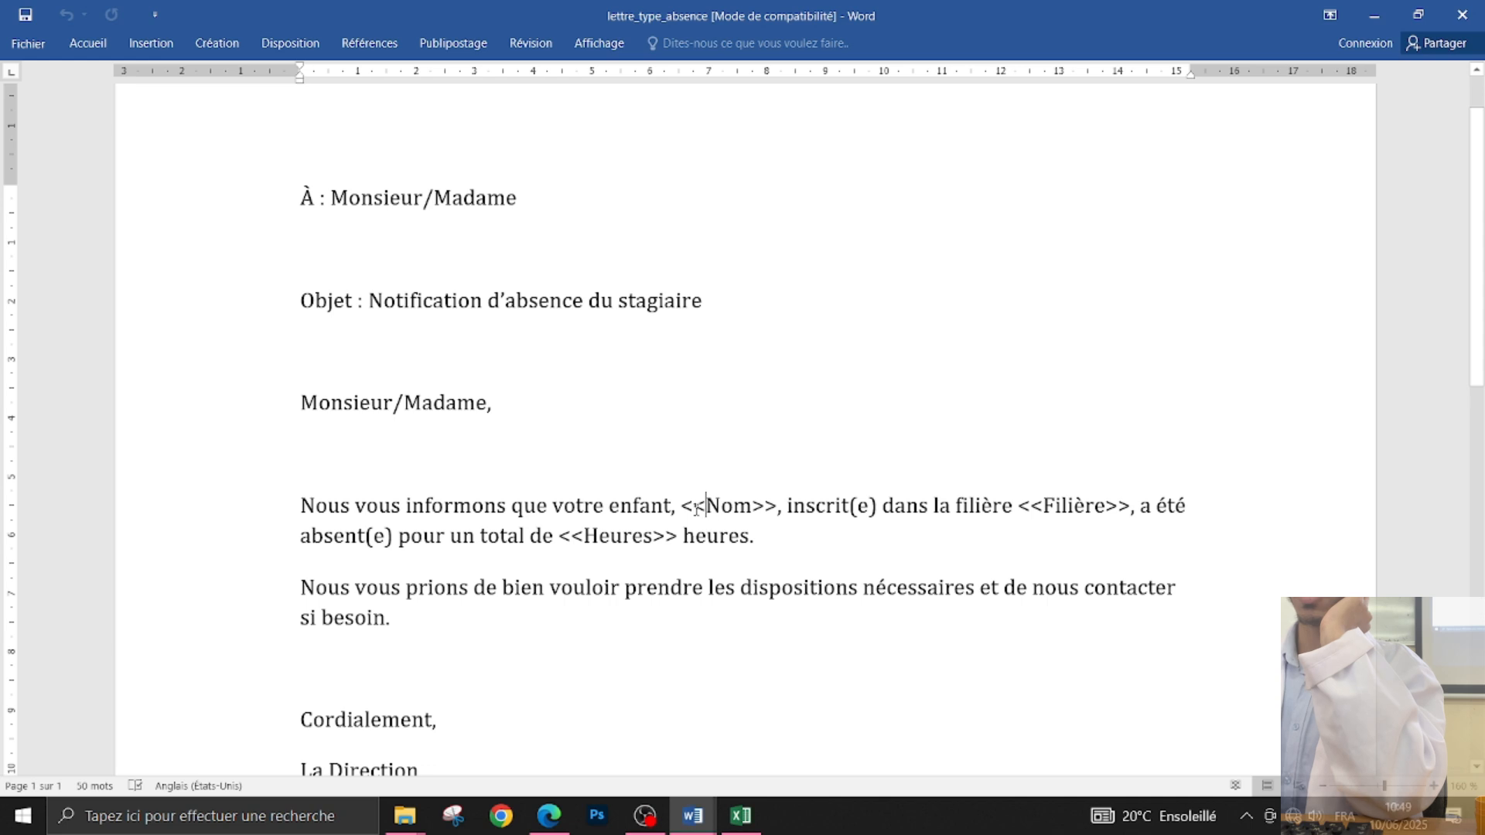
drag(683, 506, 767, 499)
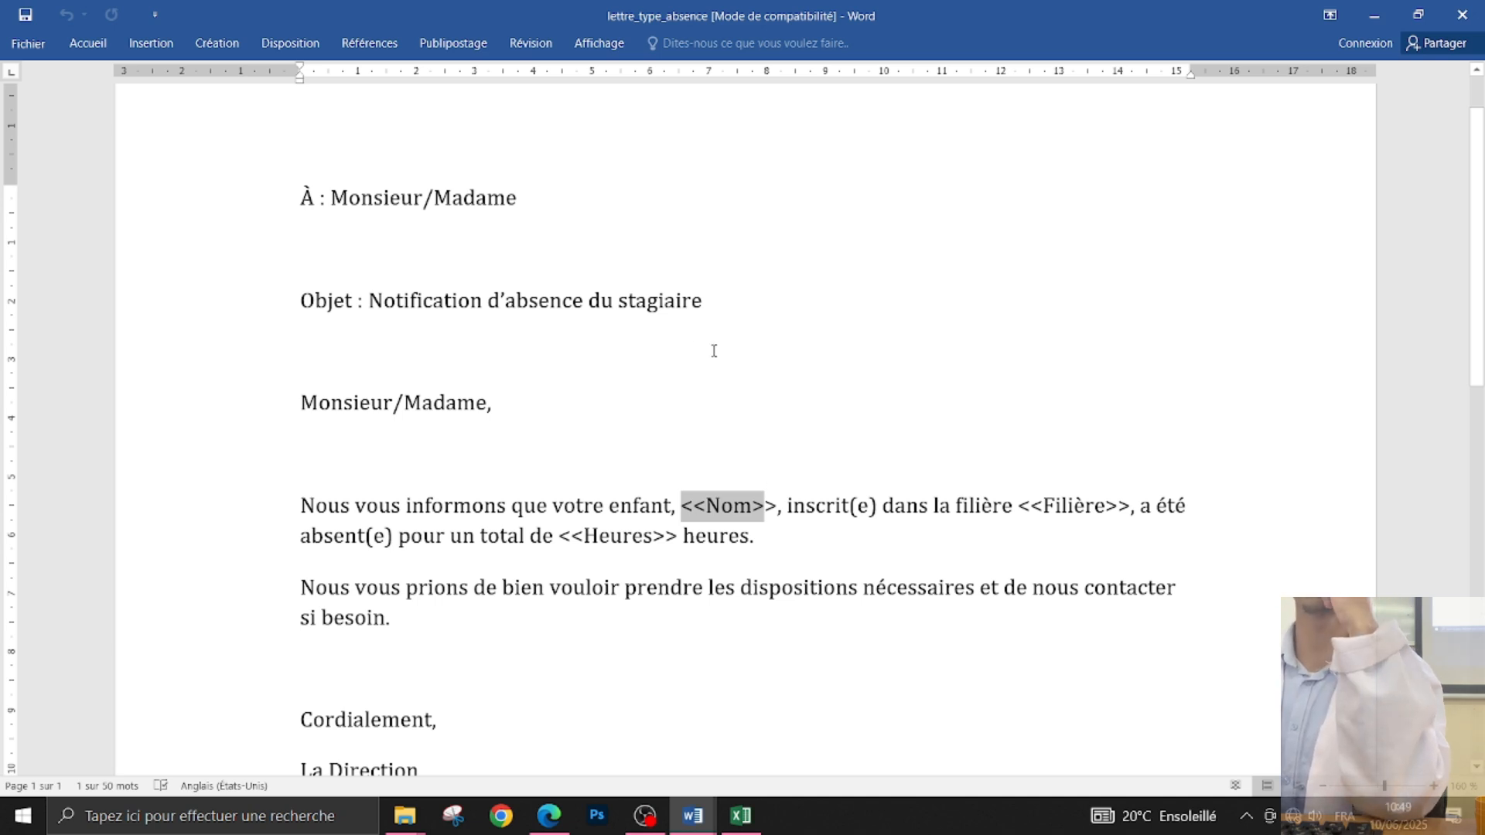
click(686, 513)
key(alt+Tab)
key(alt+Tab)
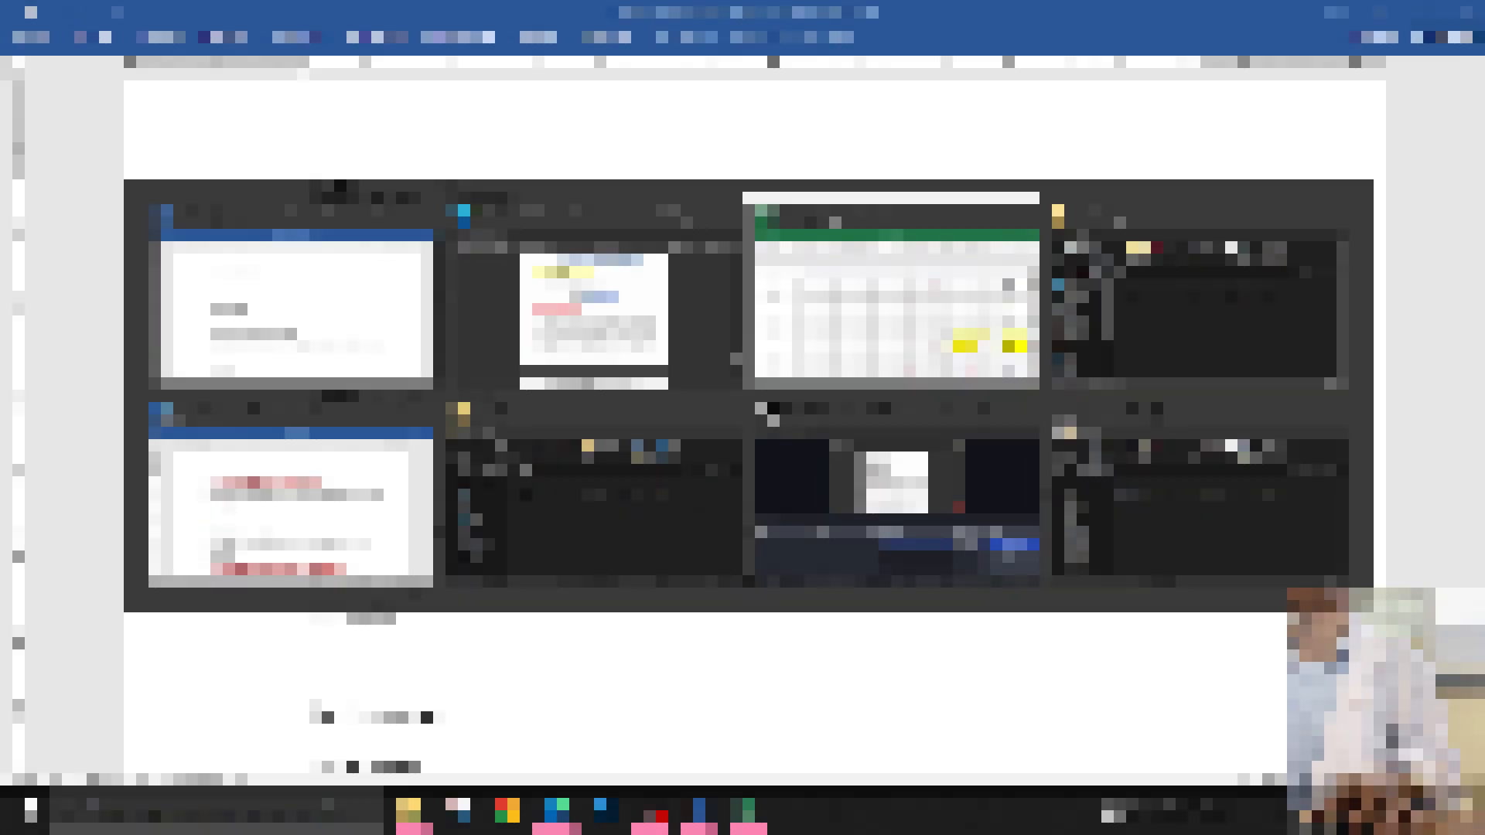
key(alt+Tab)
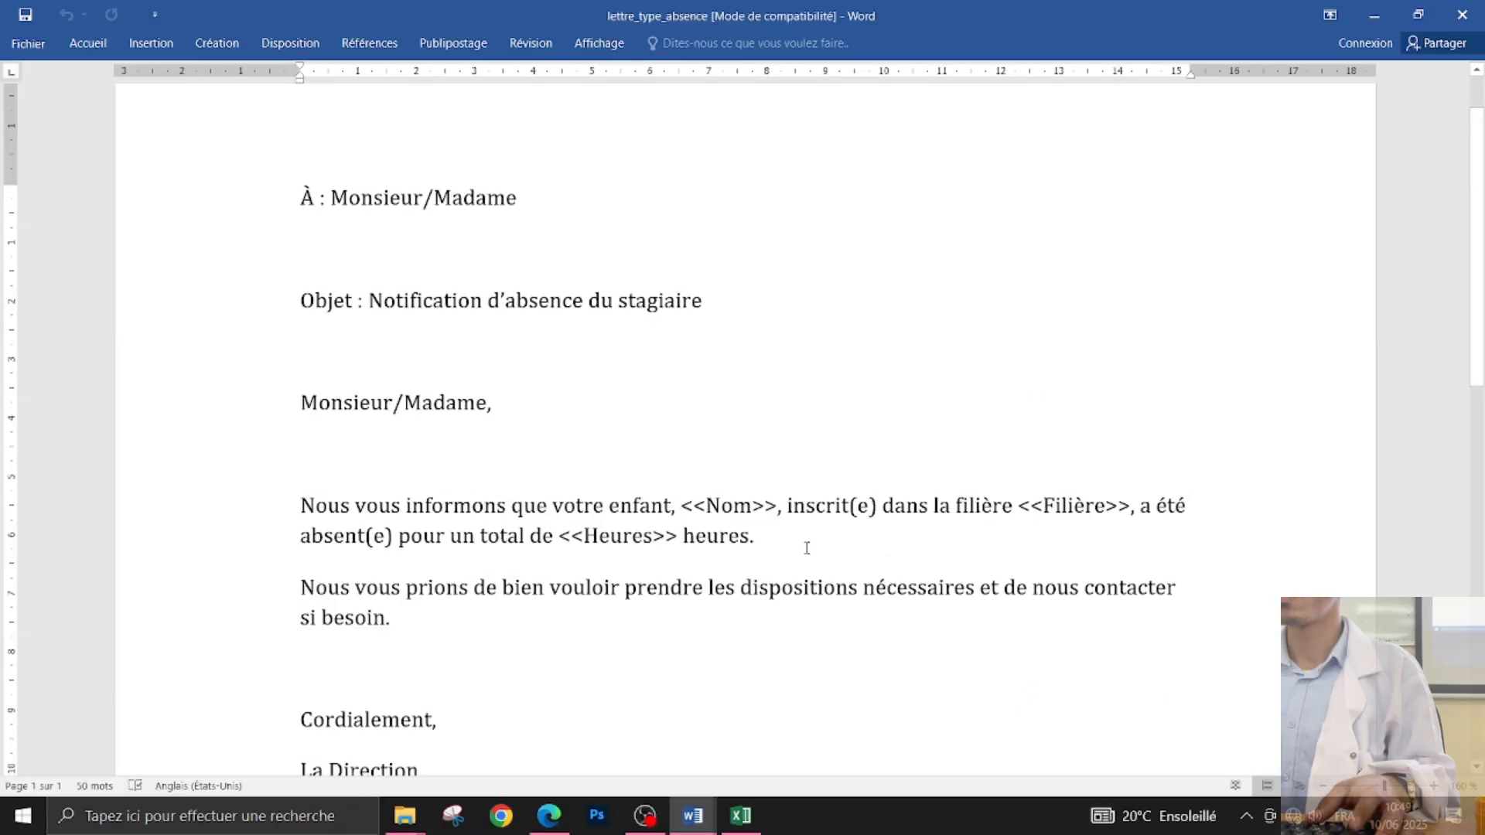
drag(1043, 506, 1116, 506)
drag(585, 535, 656, 536)
click(549, 300)
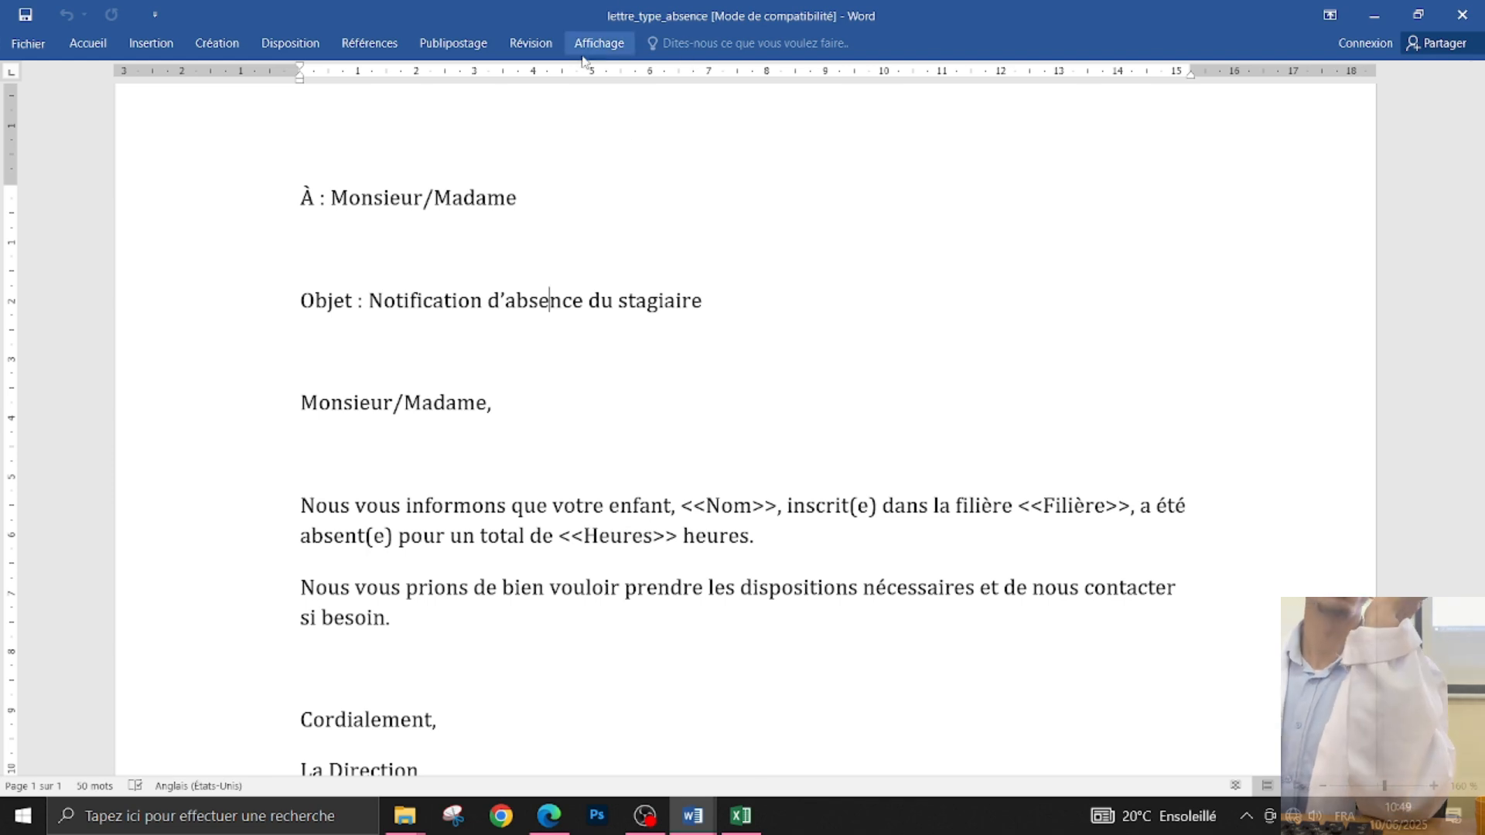
drag(293, 189, 408, 654)
scroll(408, 631, up, 10)
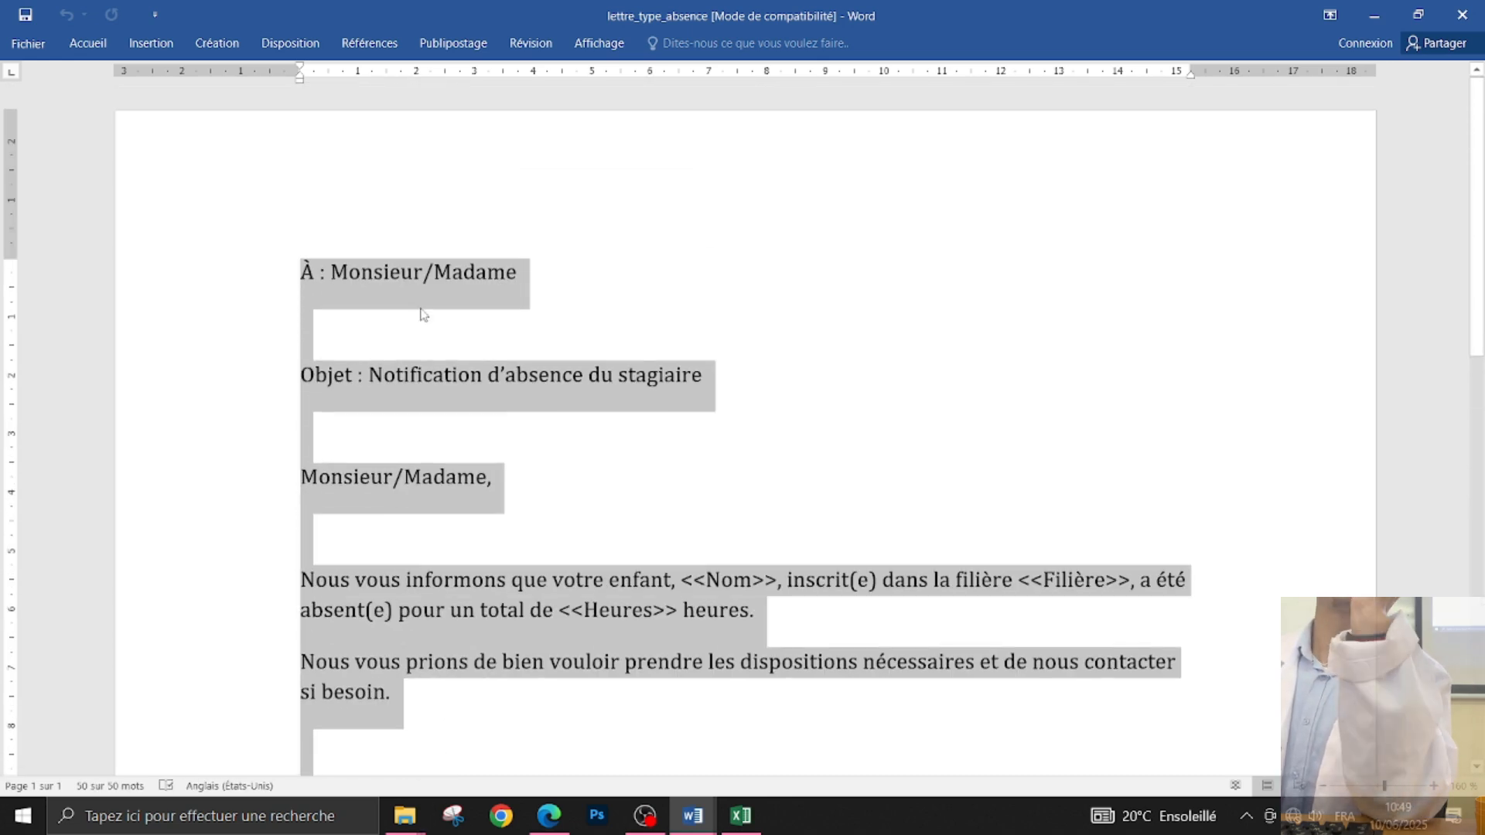
click(423, 314)
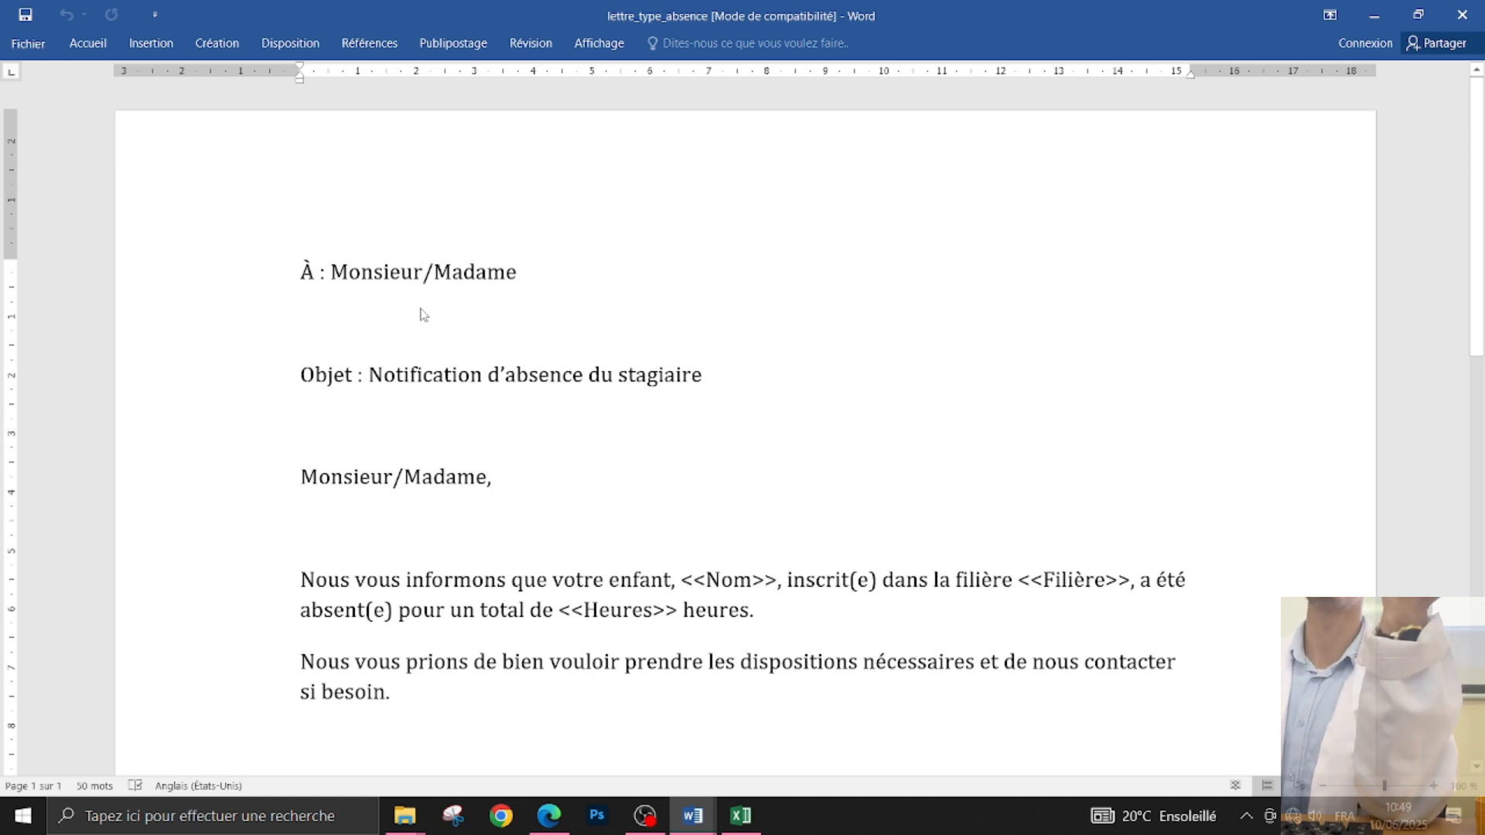
Compare the absence workbook in Excel with the letter's recipient line, <<Nom>> placeholder and full text in Word.
key(alt+Tab)
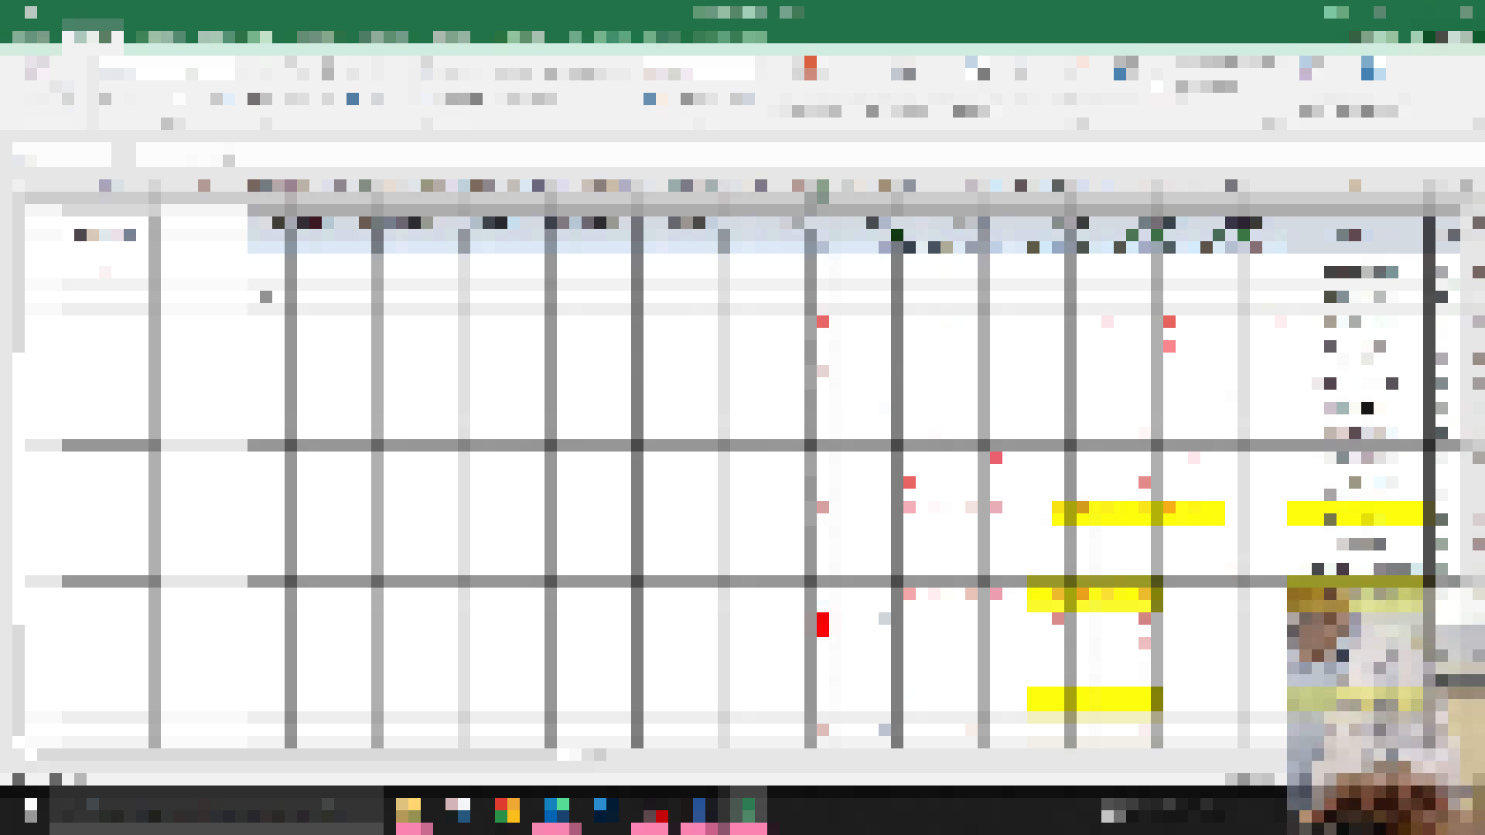
key(alt+Tab)
key(alt+Tab)
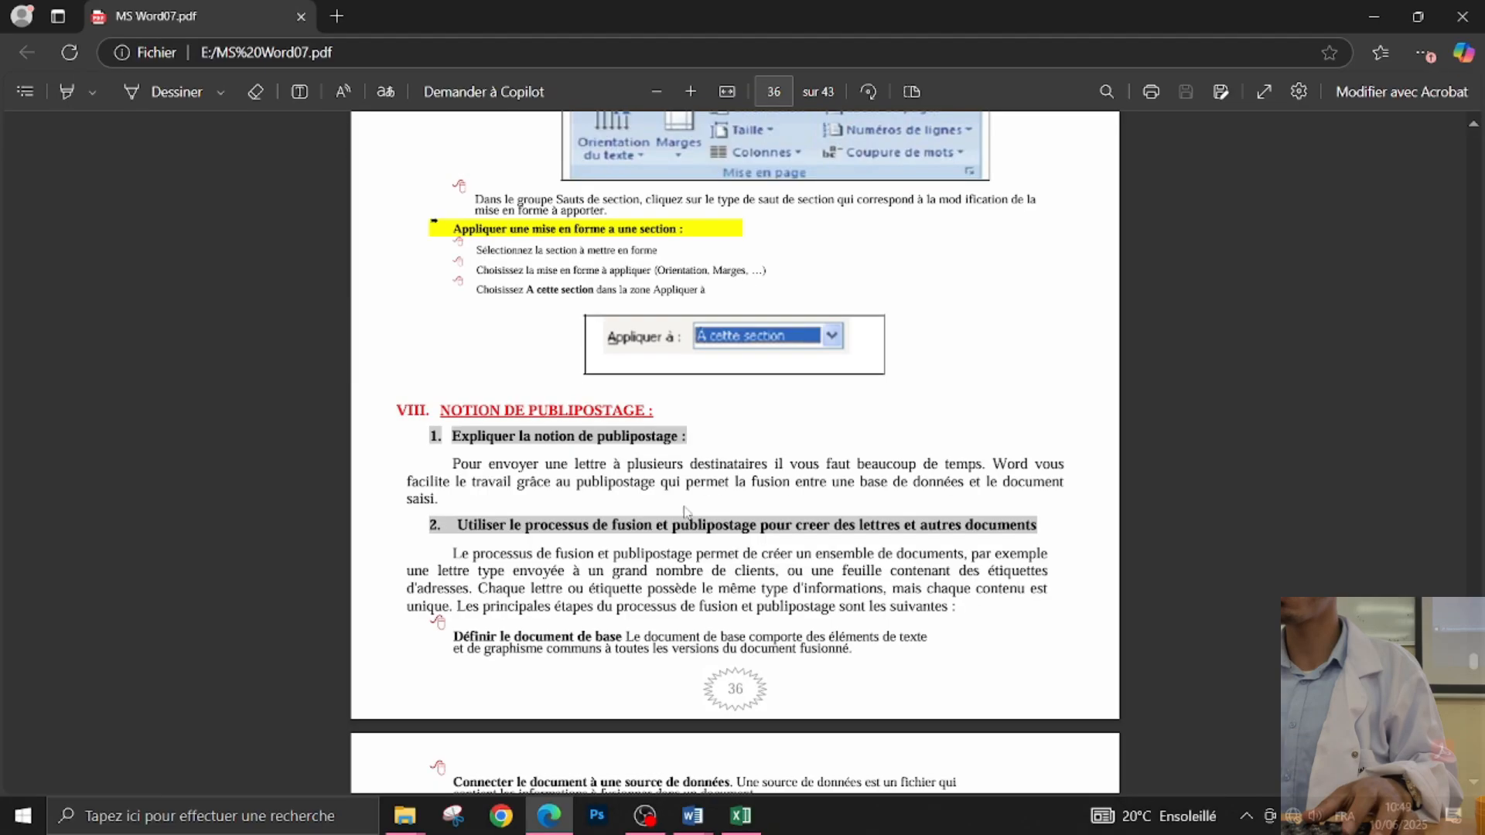
key(alt+Tab)
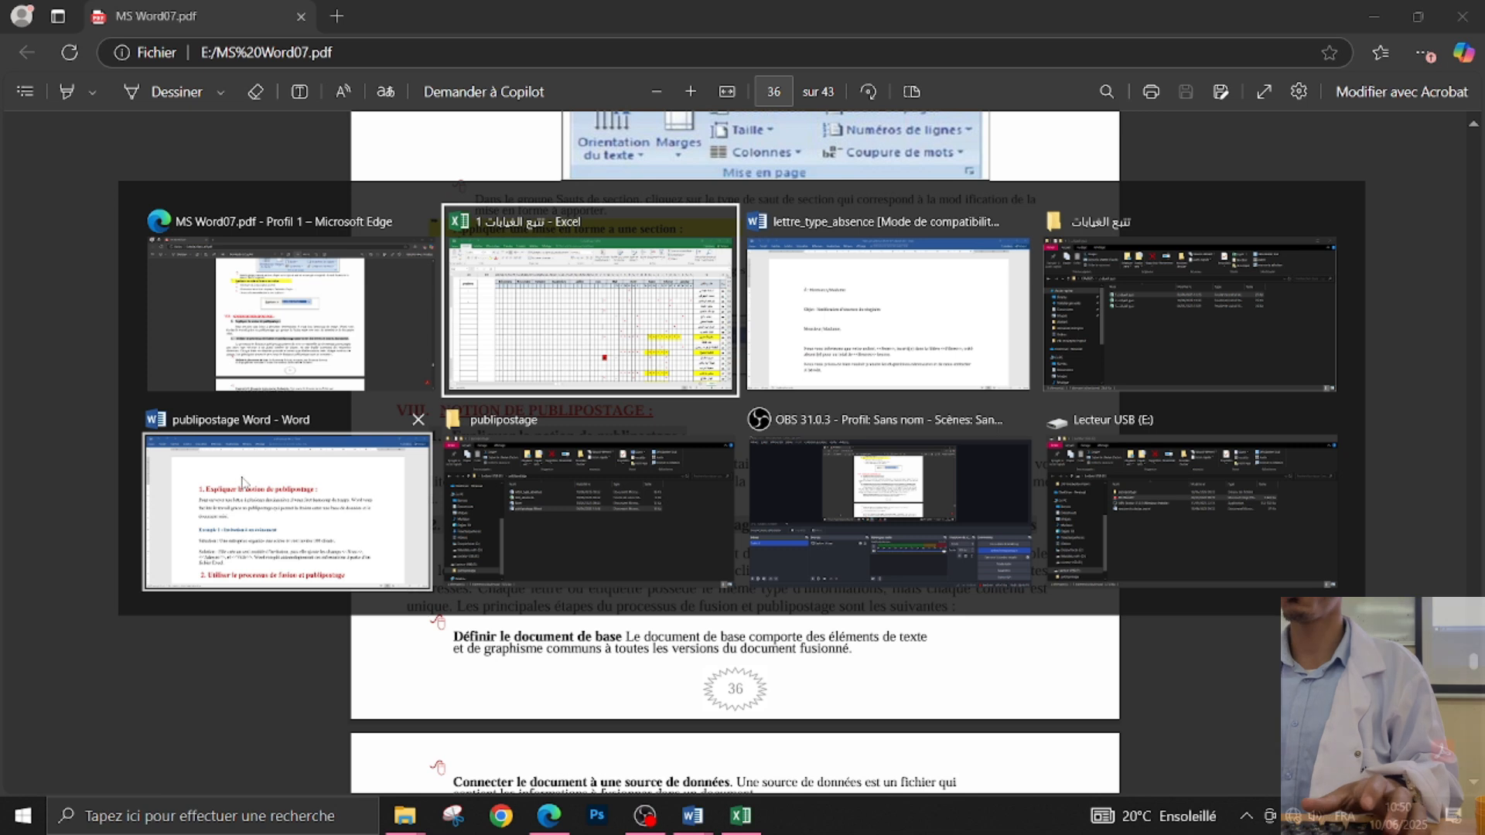
key(alt+Tab)
click(271, 259)
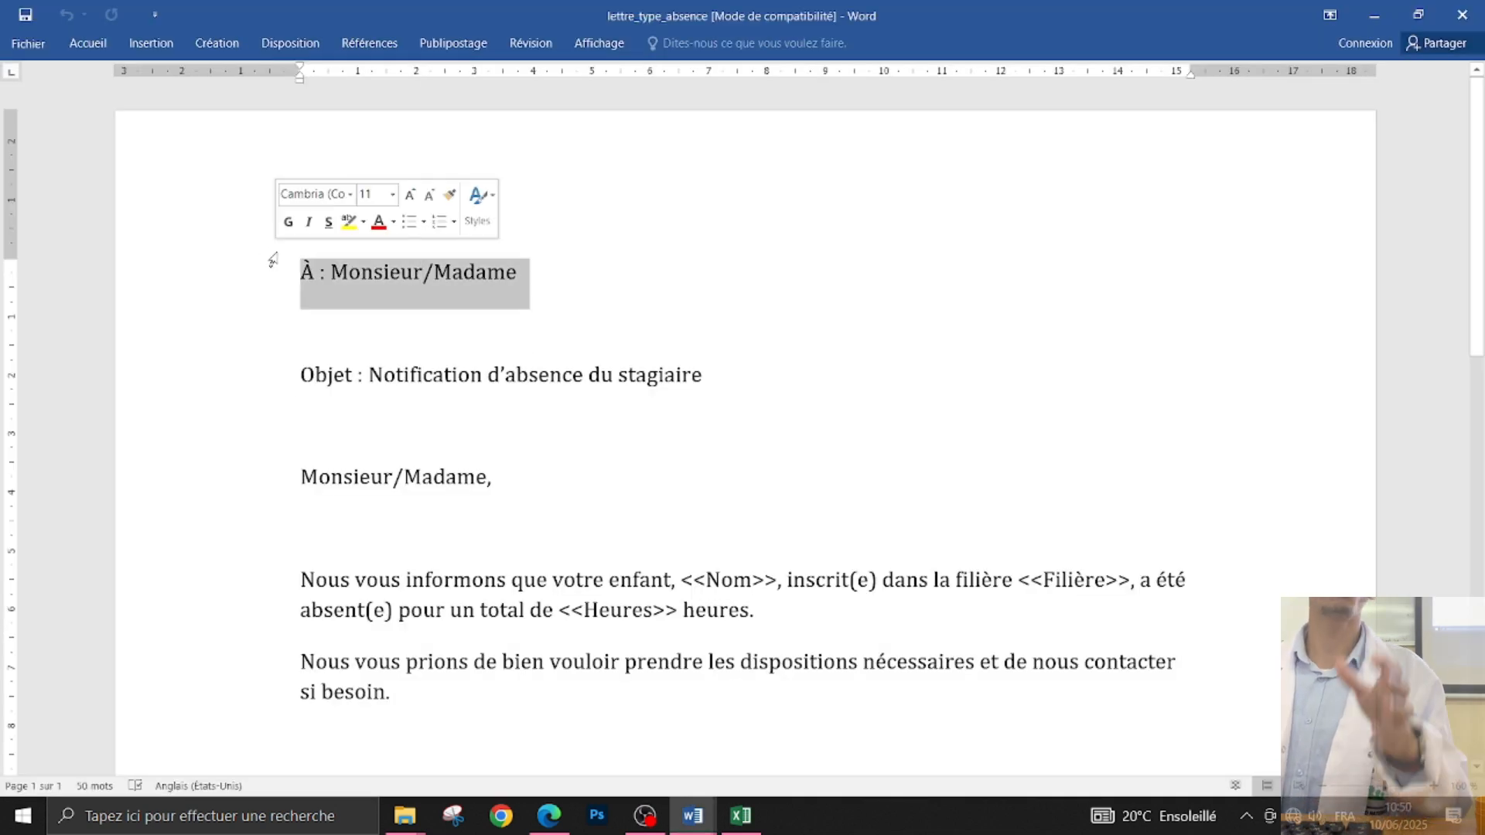
click(276, 319)
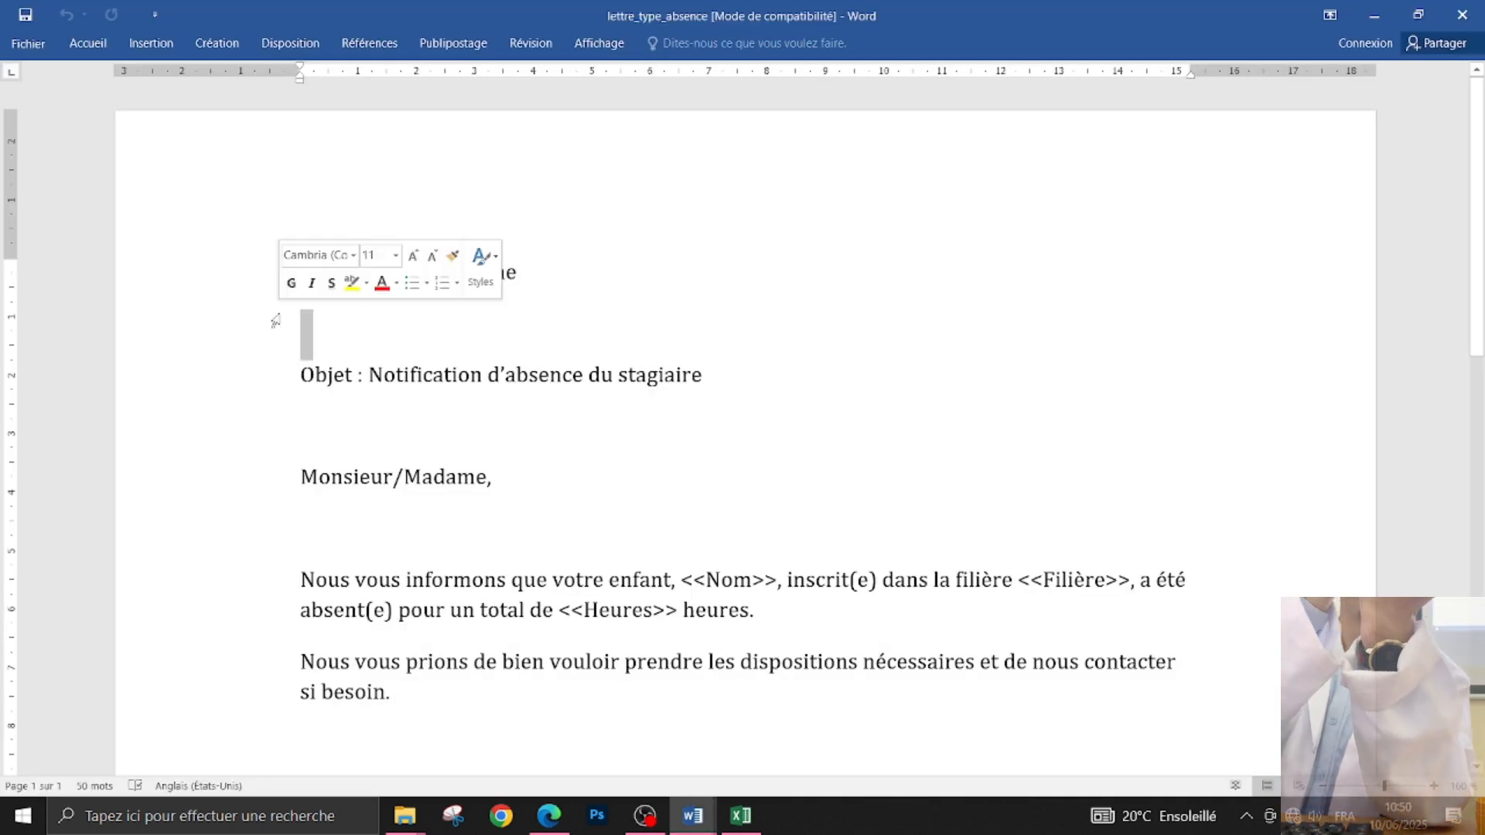
key(alt+Tab)
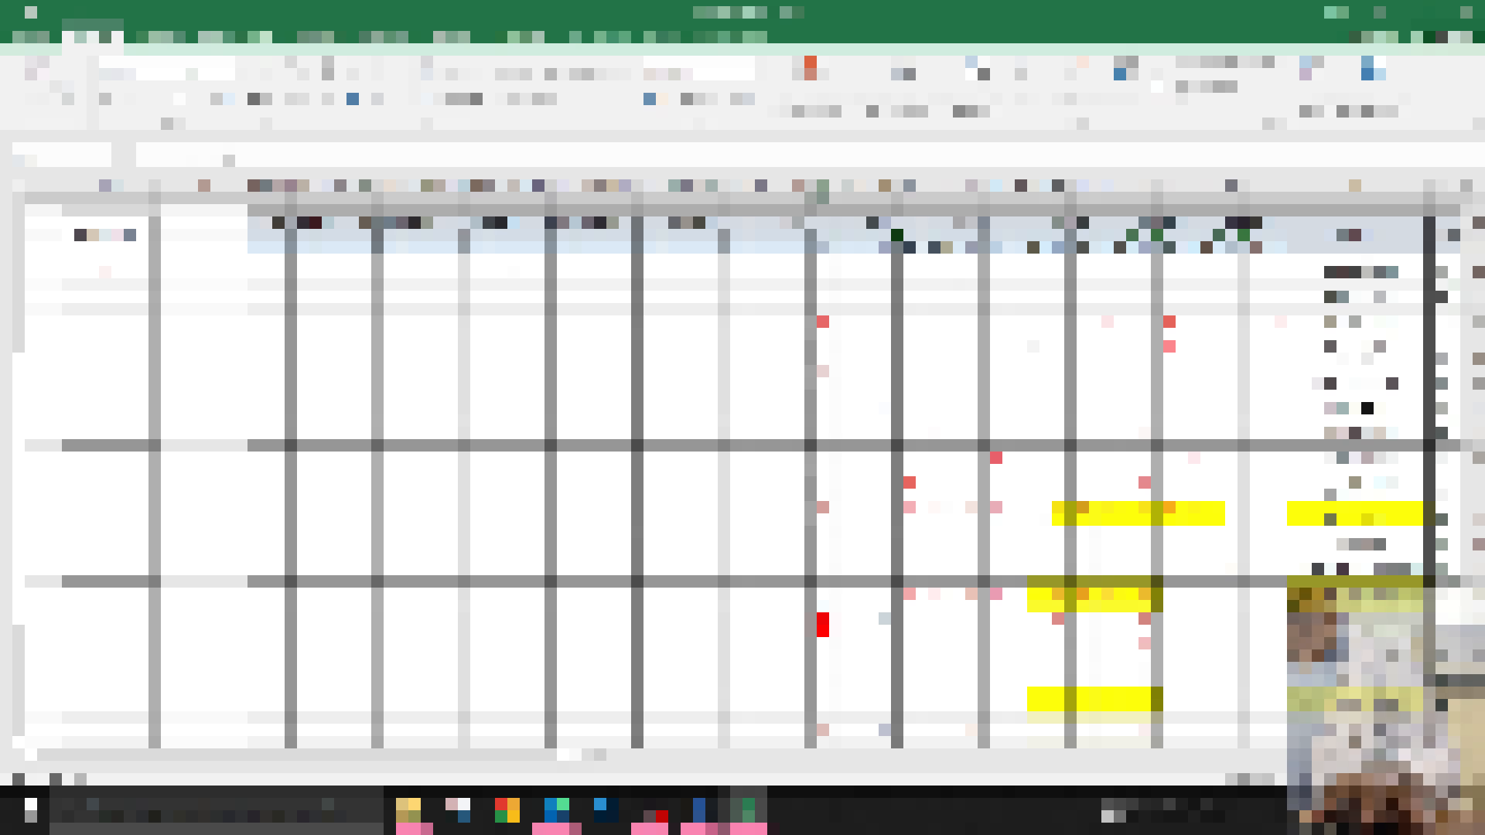
key(alt+Tab)
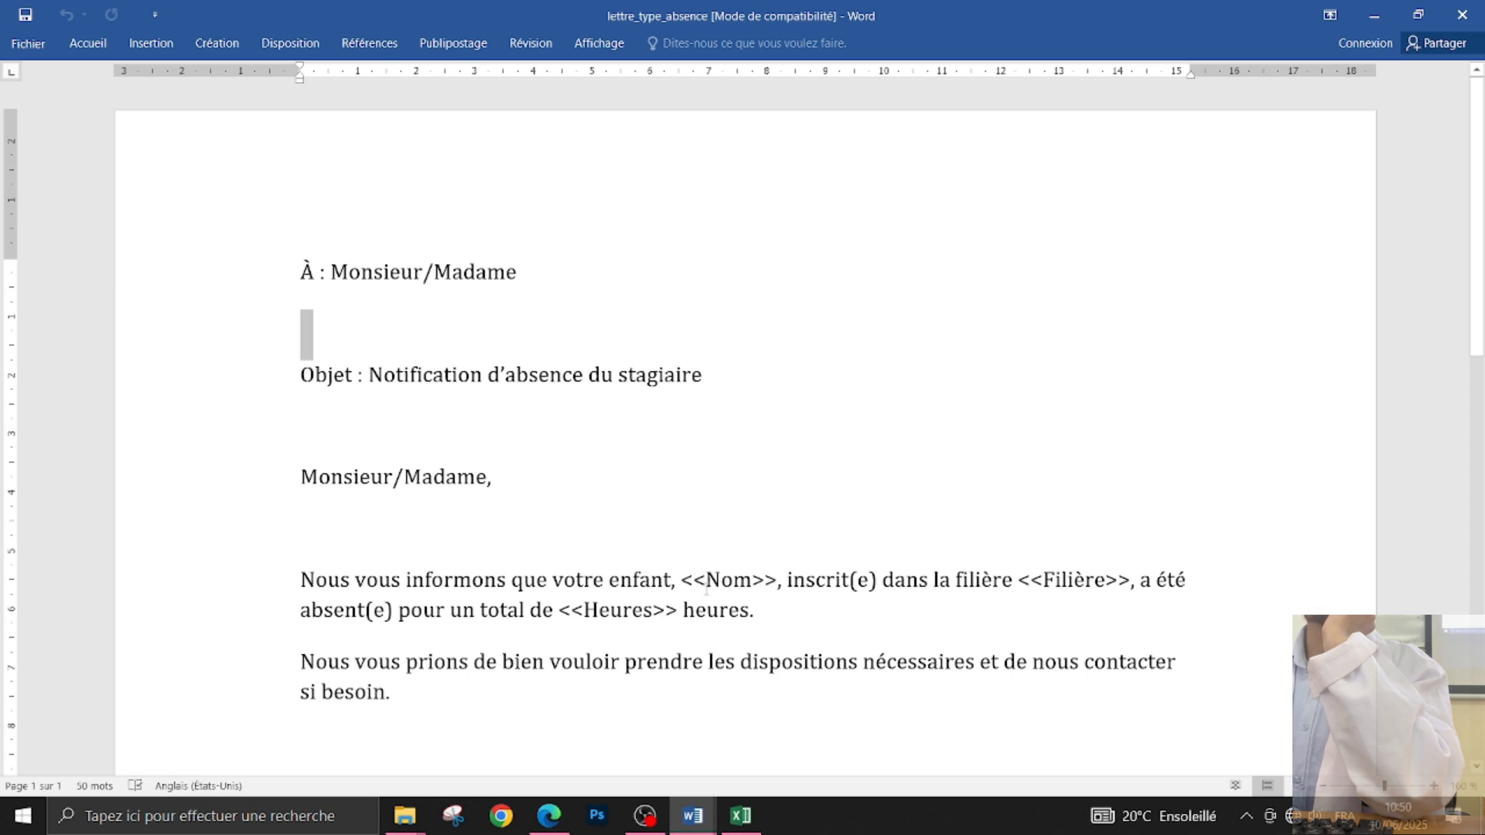
drag(681, 579, 762, 579)
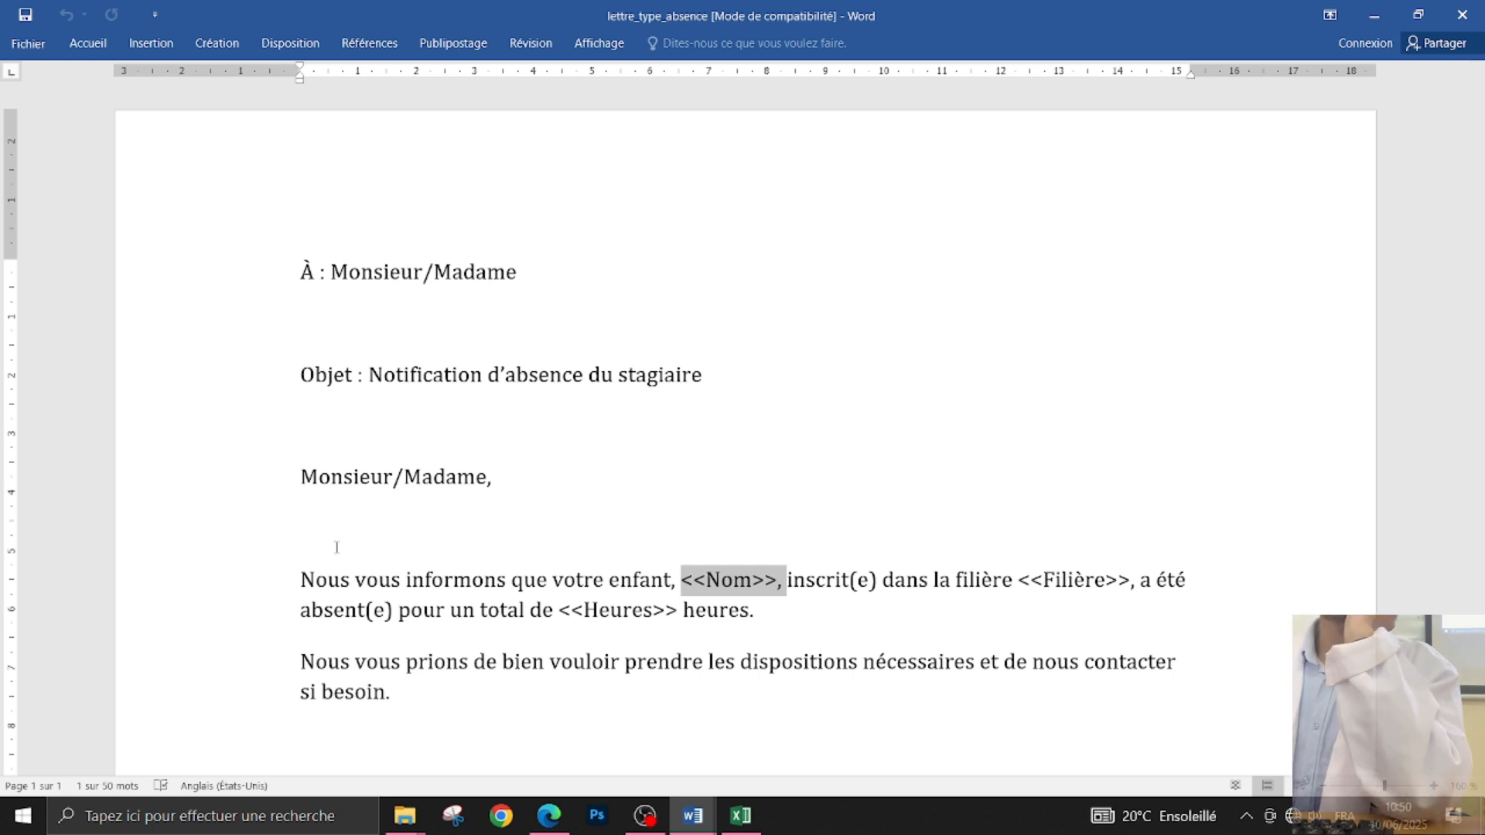
drag(300, 257, 464, 746)
click(454, 530)
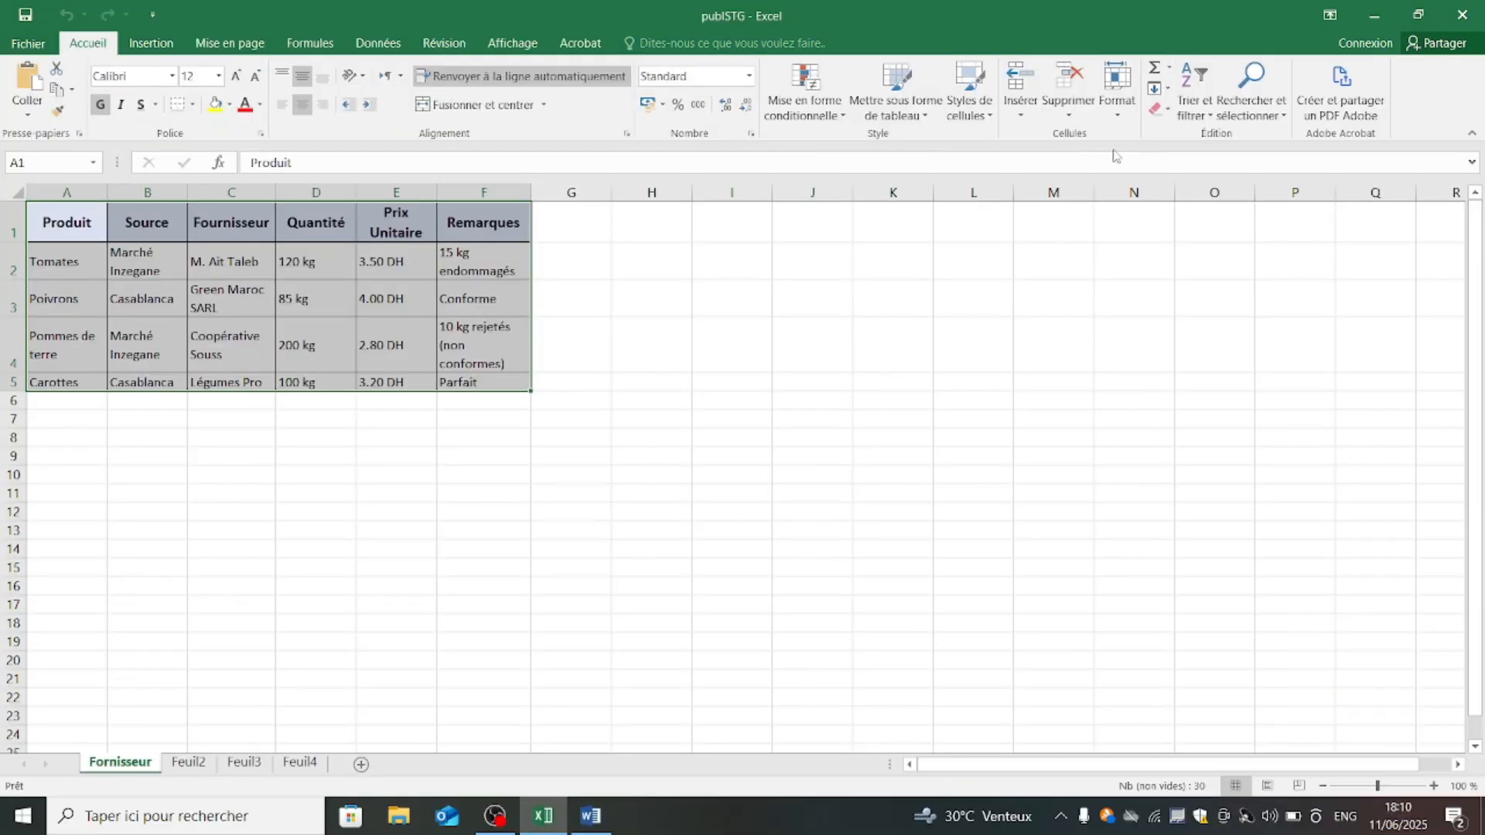
Switch from the publSTG workbook to the Réception de la marchandise letter in Word and review its layout and bracketed placeholders.
click(866, 503)
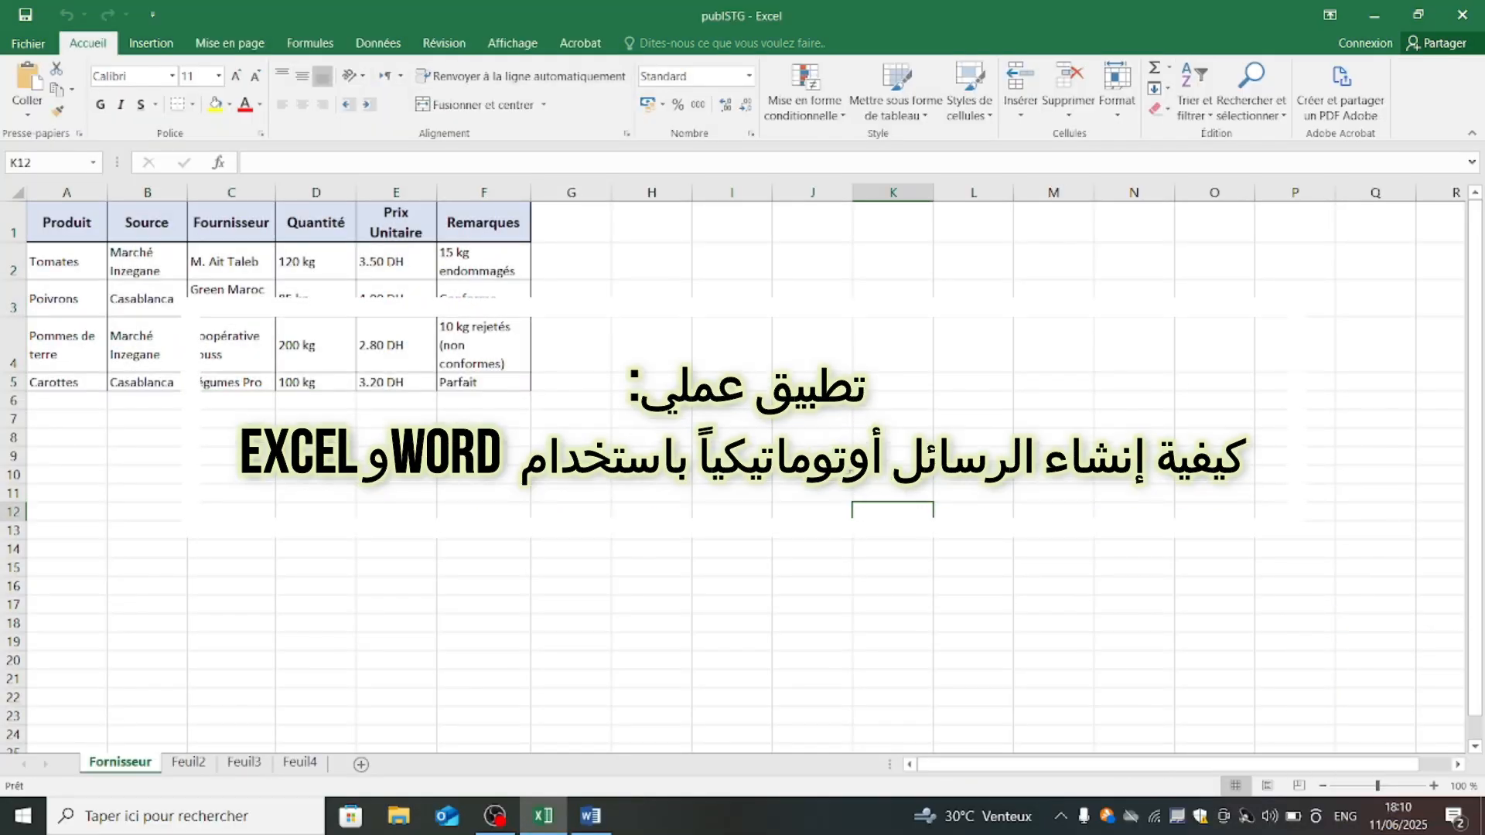
key(alt+Tab)
key(Tab)
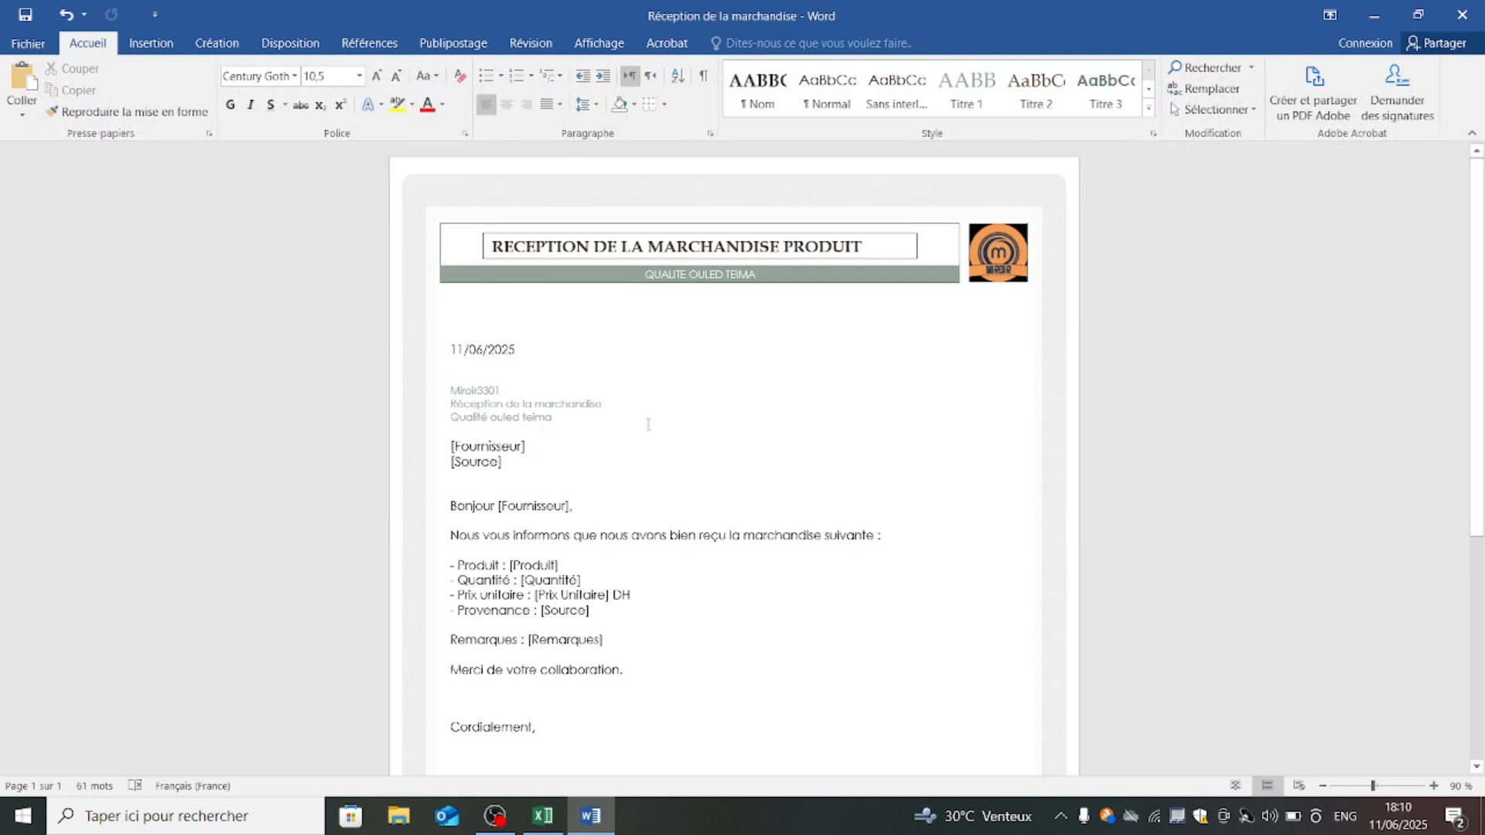
click(646, 430)
scroll(648, 433, down, 3)
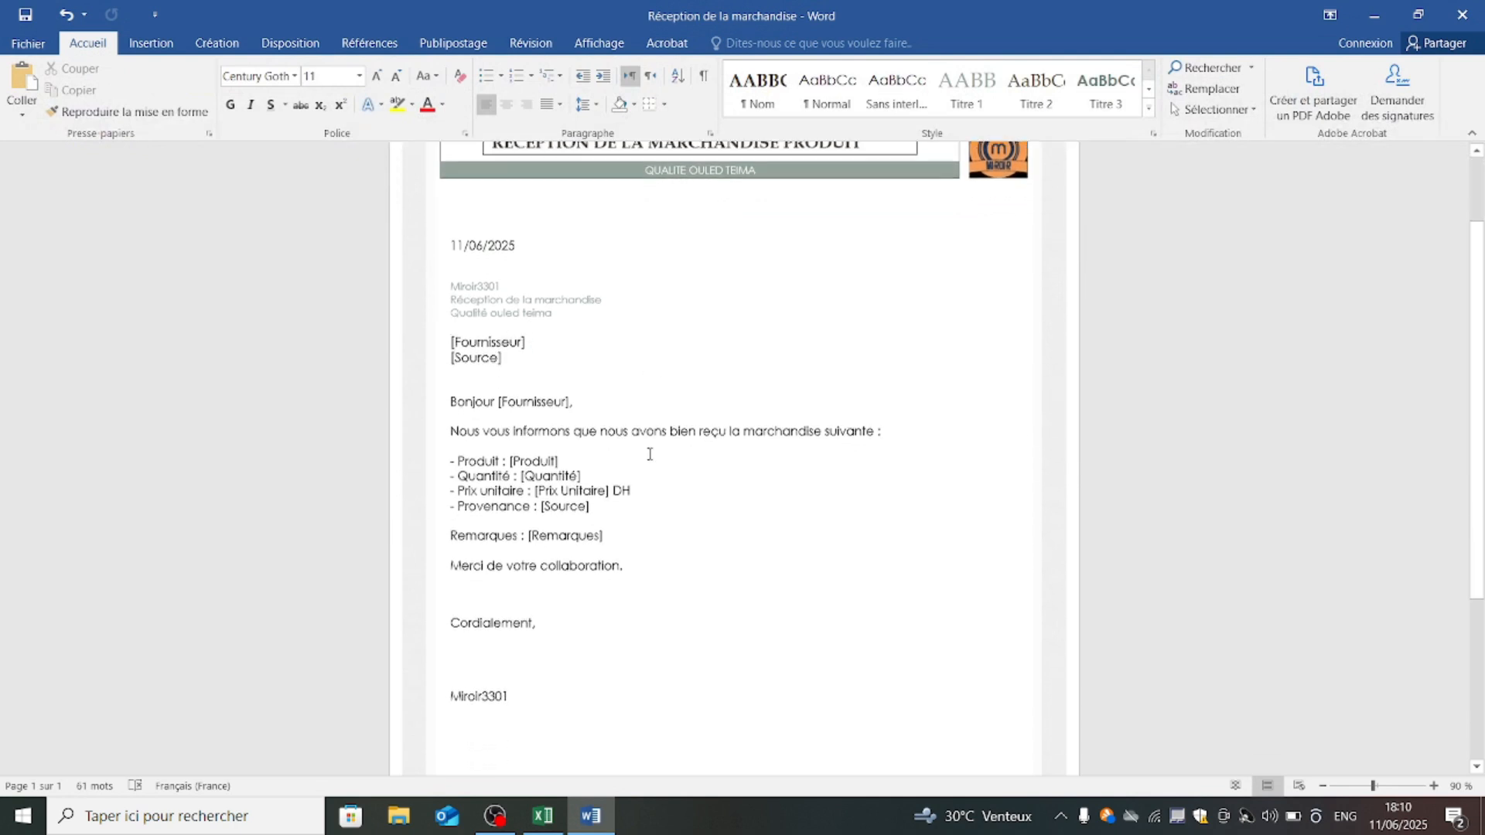
scroll(371, 191, up, 2)
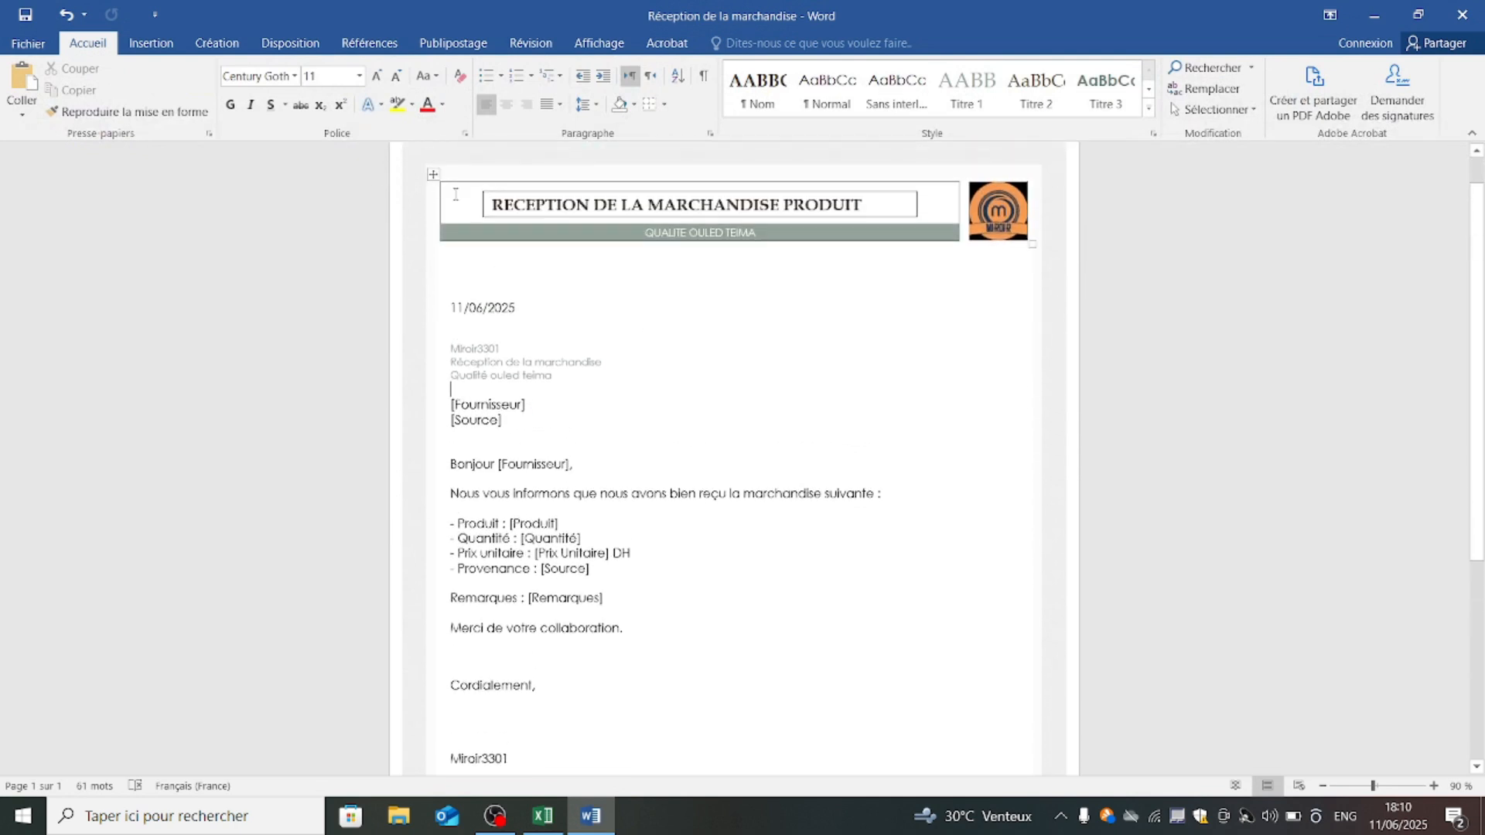
Switch to the publSTG workbook in Excel and examine the extent of the supplier table, cells A1 to F5.
click(548, 824)
click(408, 516)
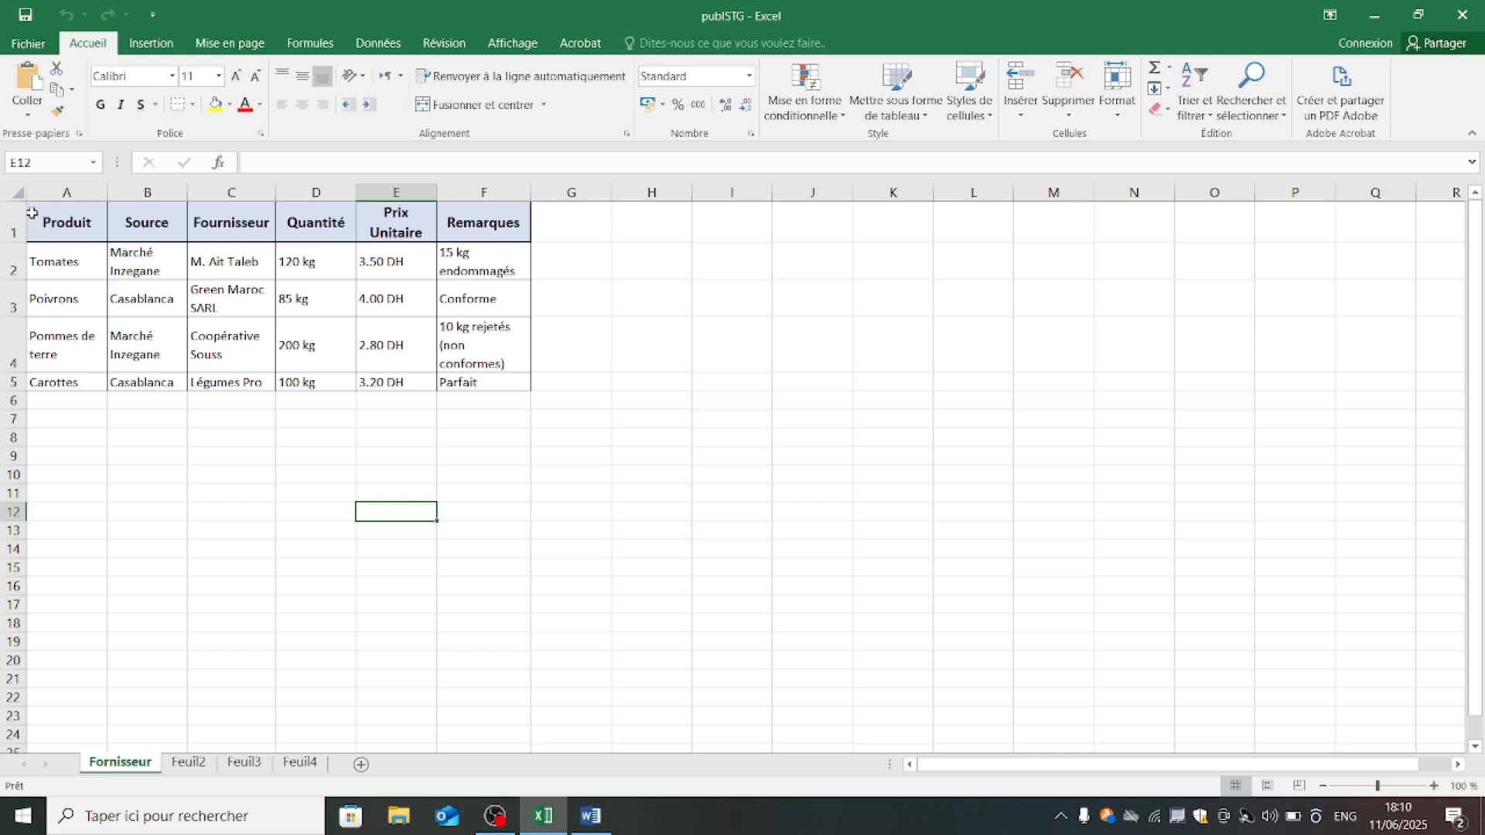
click(71, 223)
drag(72, 222, 484, 382)
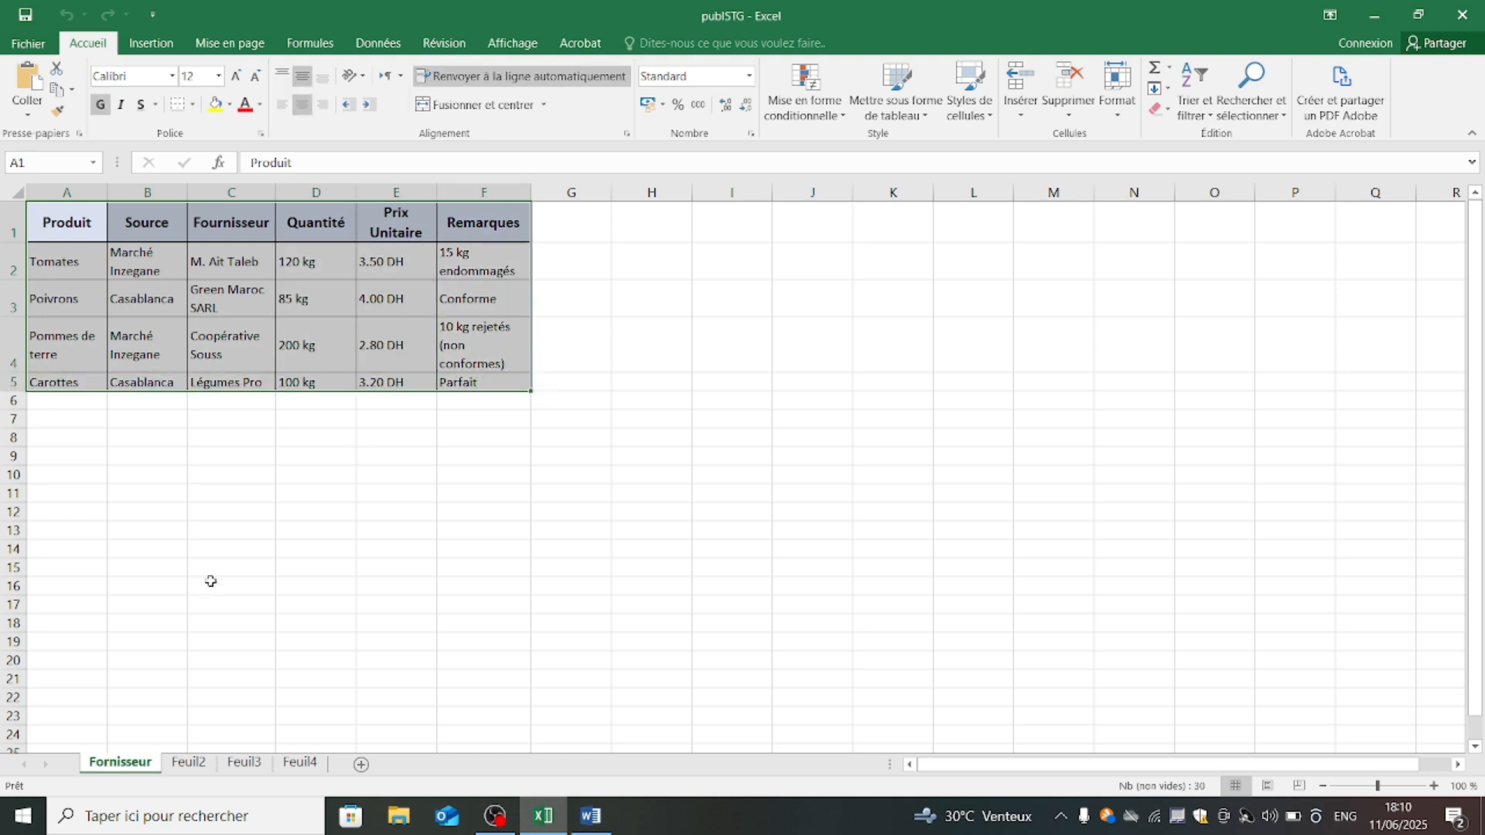
click(214, 527)
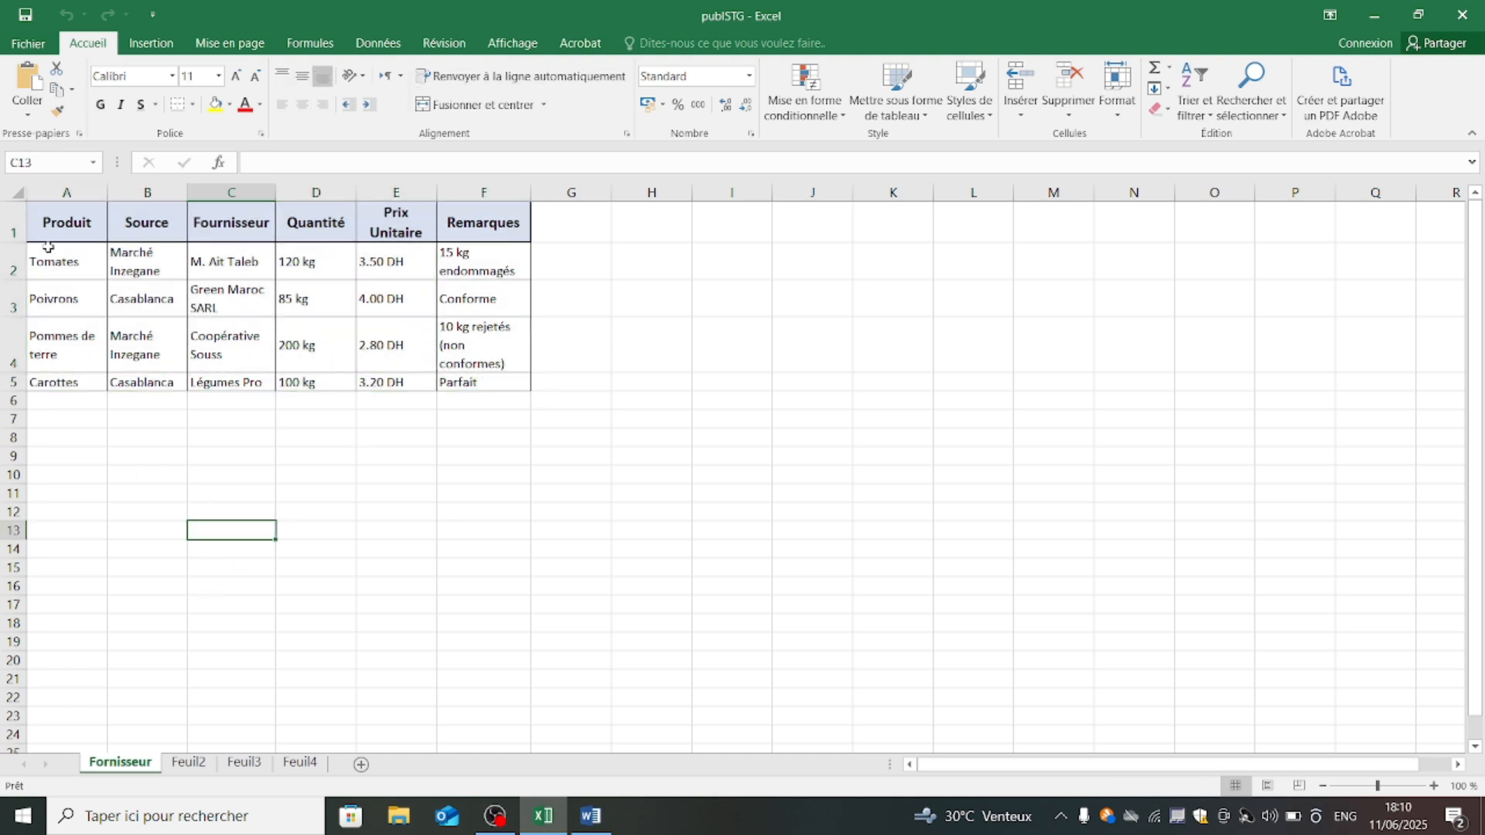
Examine the product, remarks, supplier and quantity entries in the supplier table's rows.
click(52, 263)
click(66, 303)
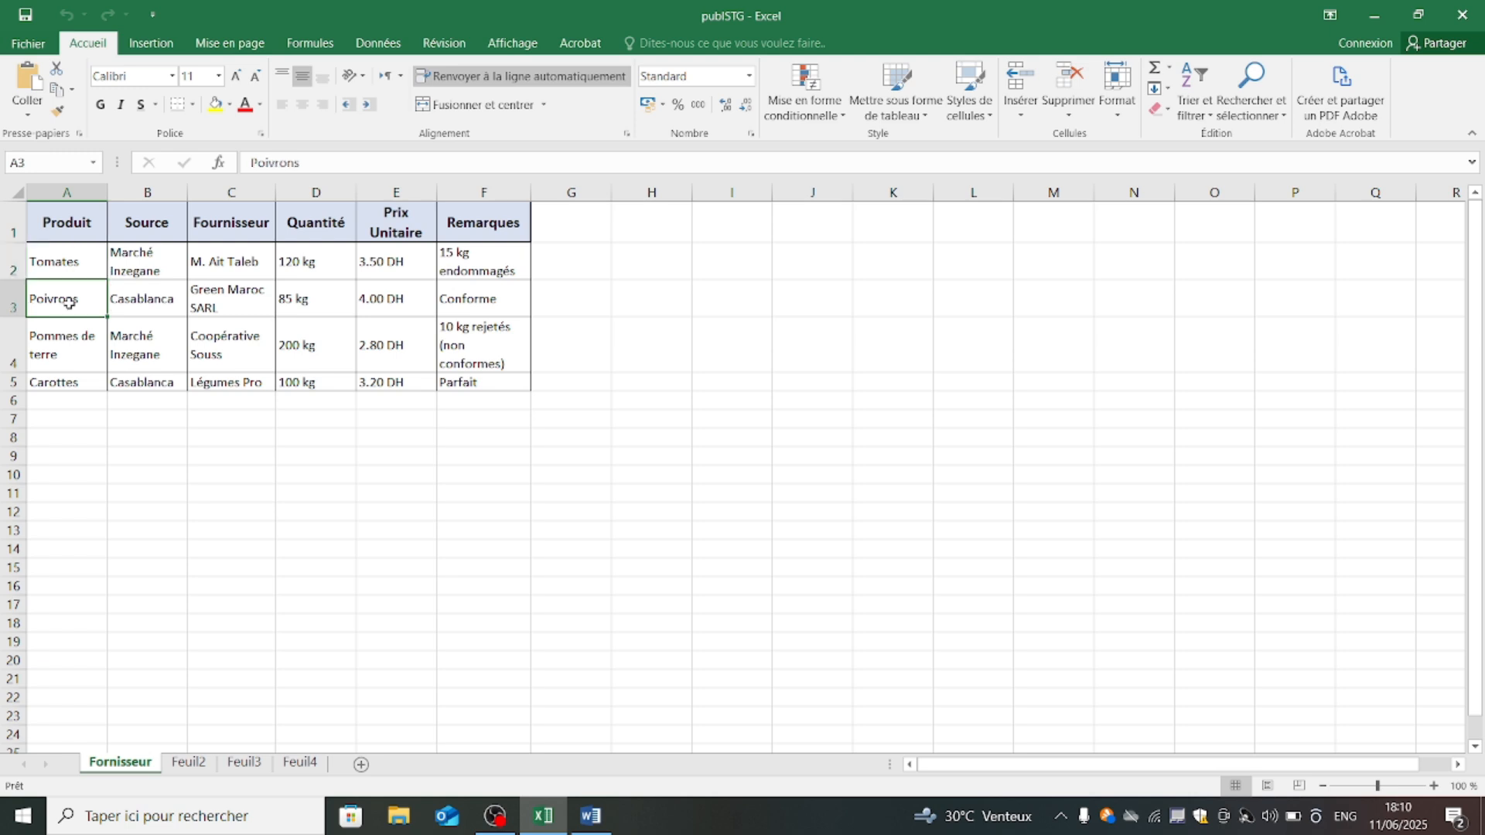
click(73, 258)
click(85, 299)
click(82, 334)
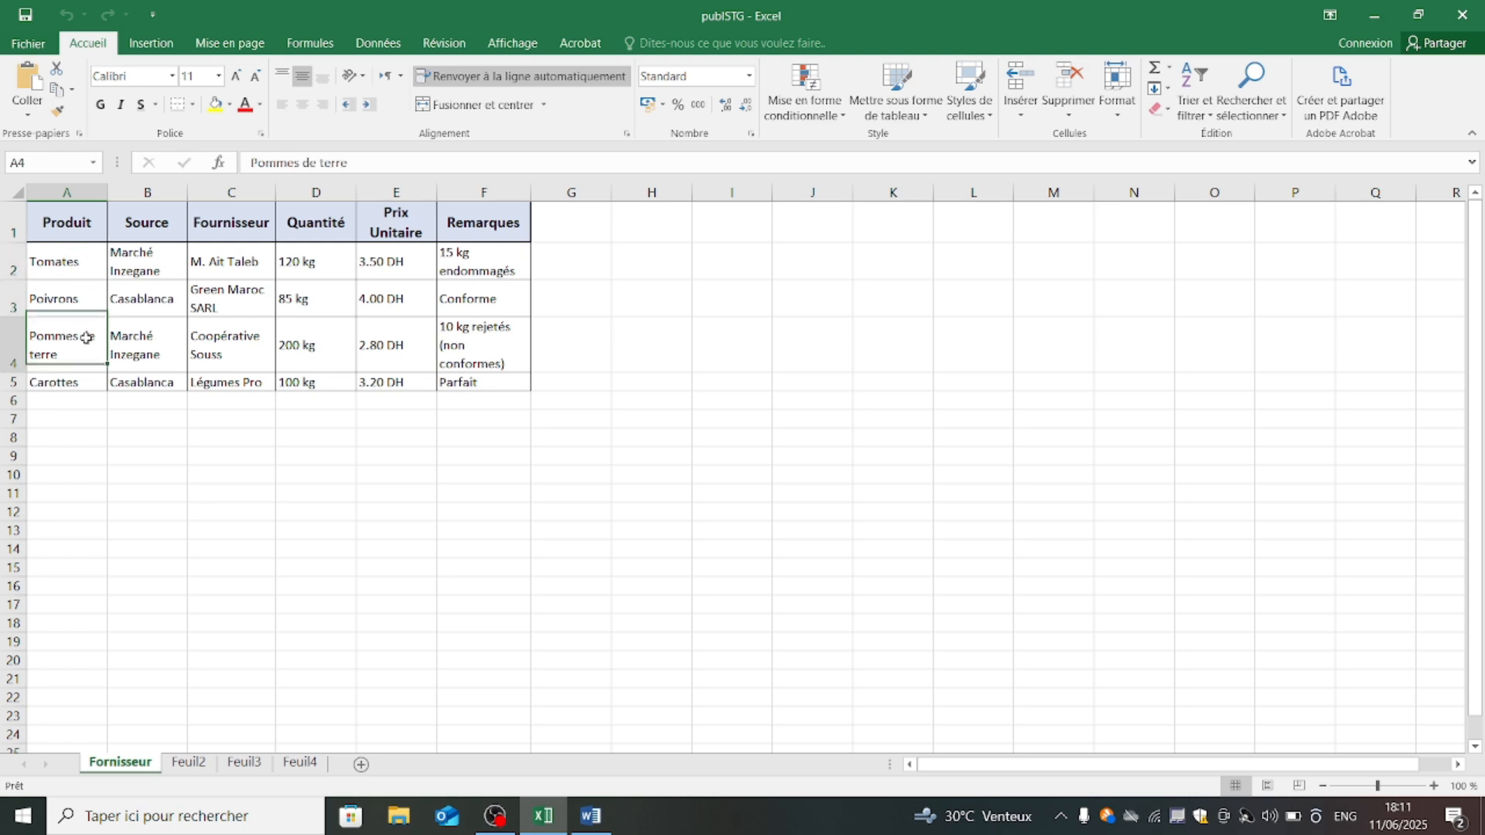
click(480, 217)
click(468, 260)
click(484, 298)
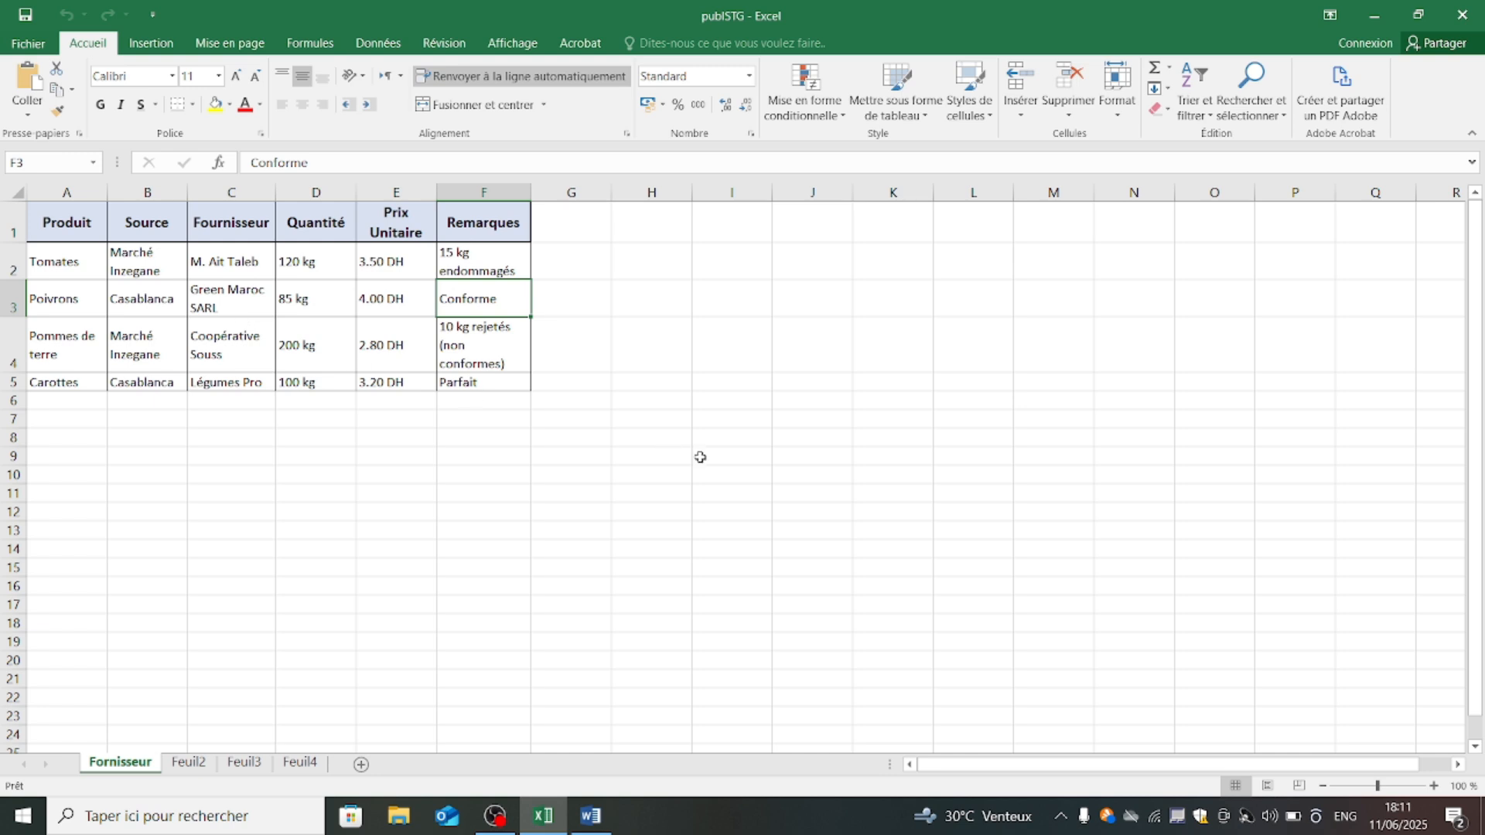
click(223, 263)
click(56, 266)
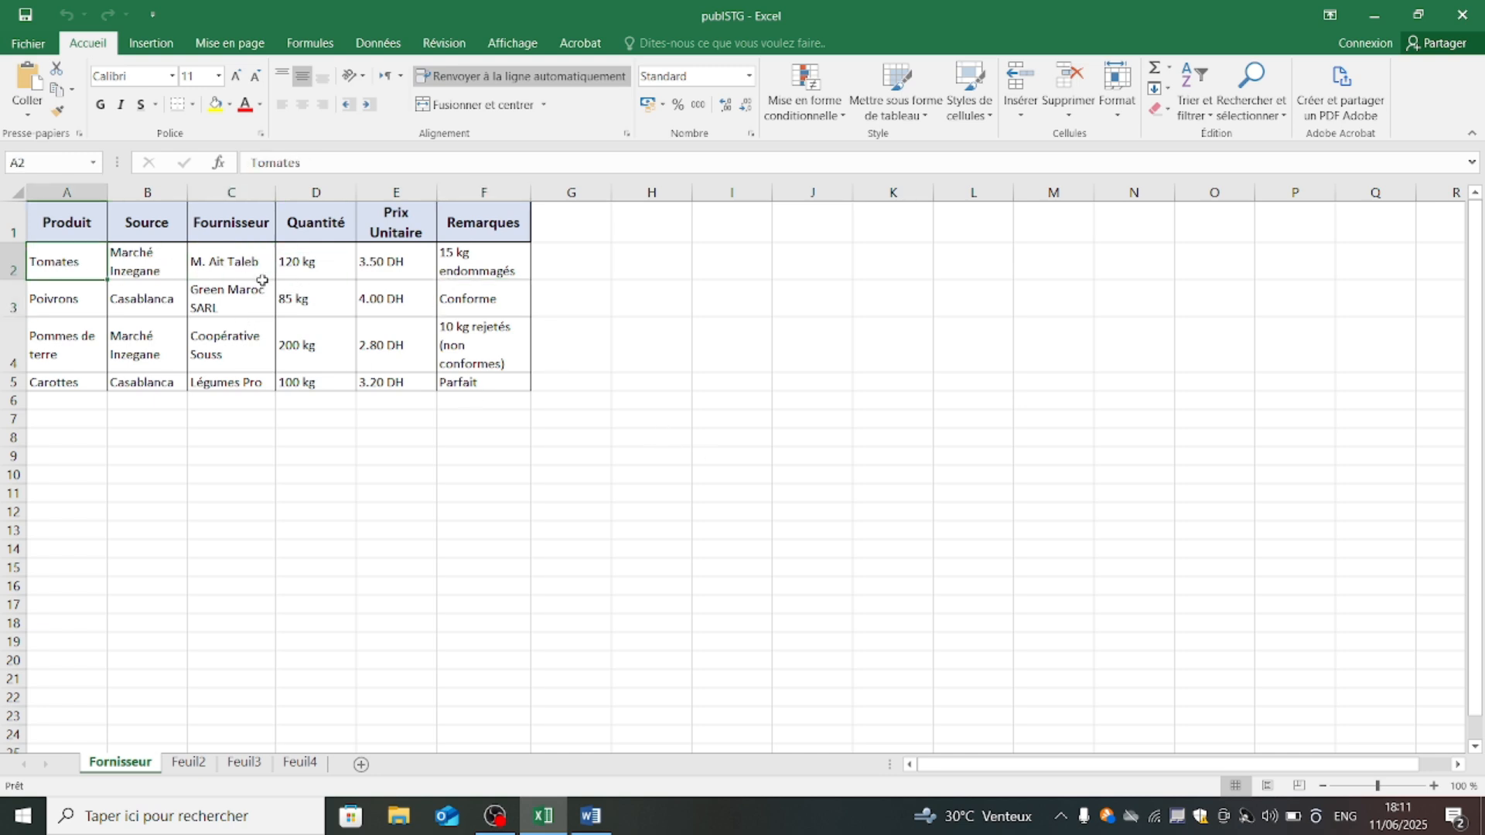
click(300, 262)
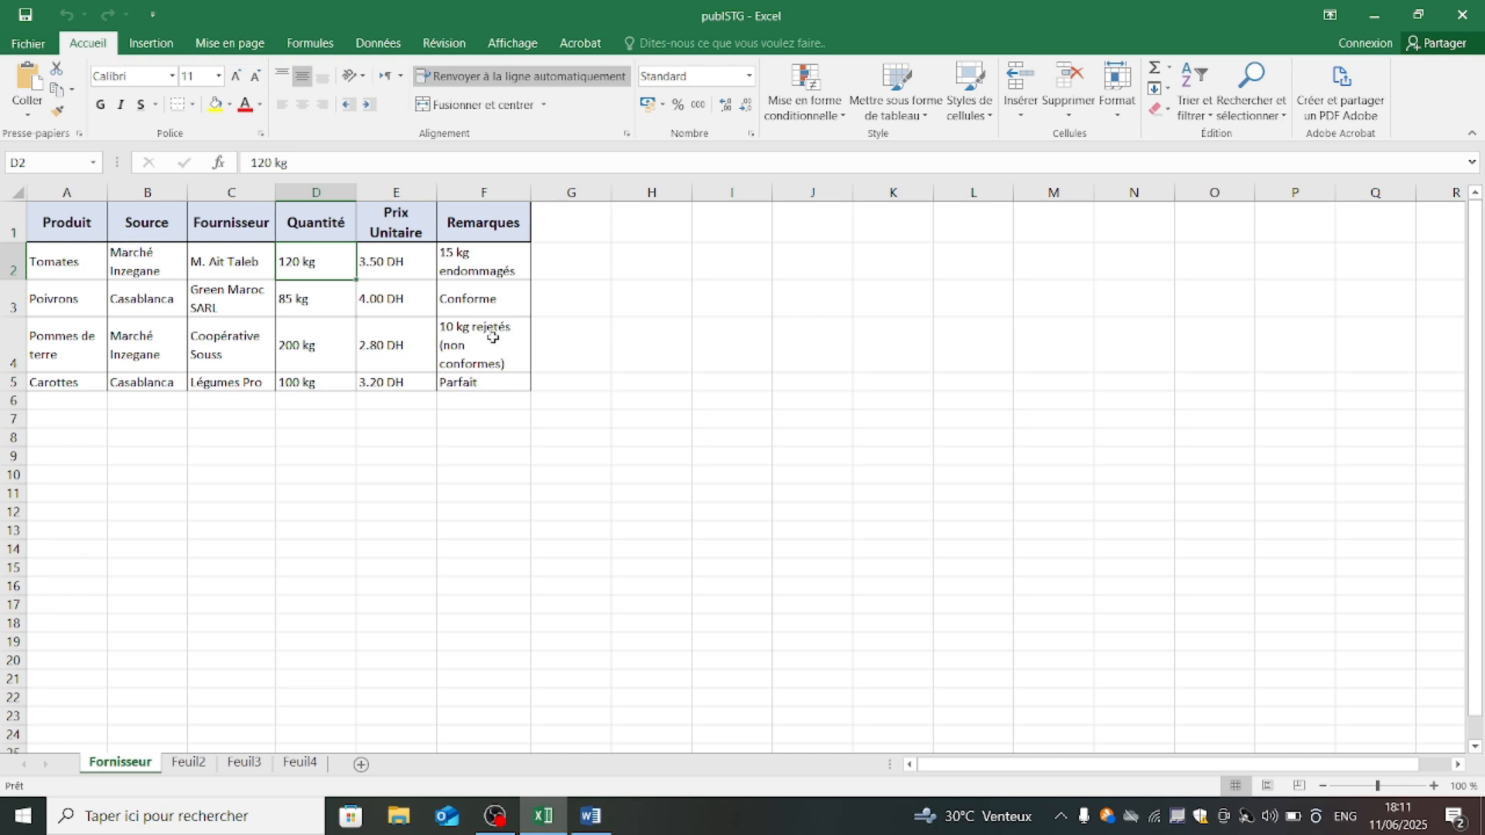
Return to the Réception de la marchandise letter in Word.
click(589, 818)
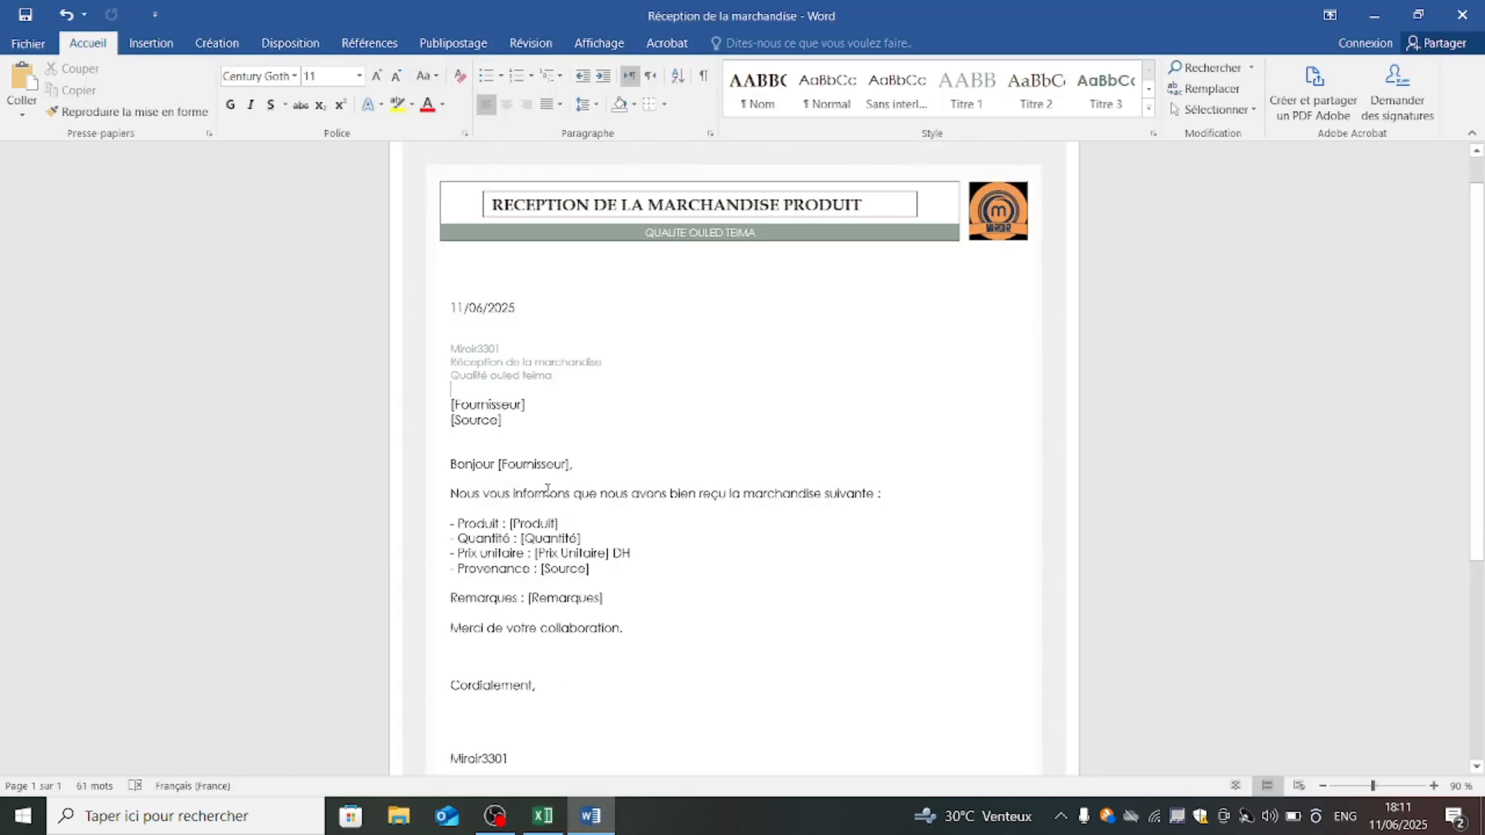
click(699, 387)
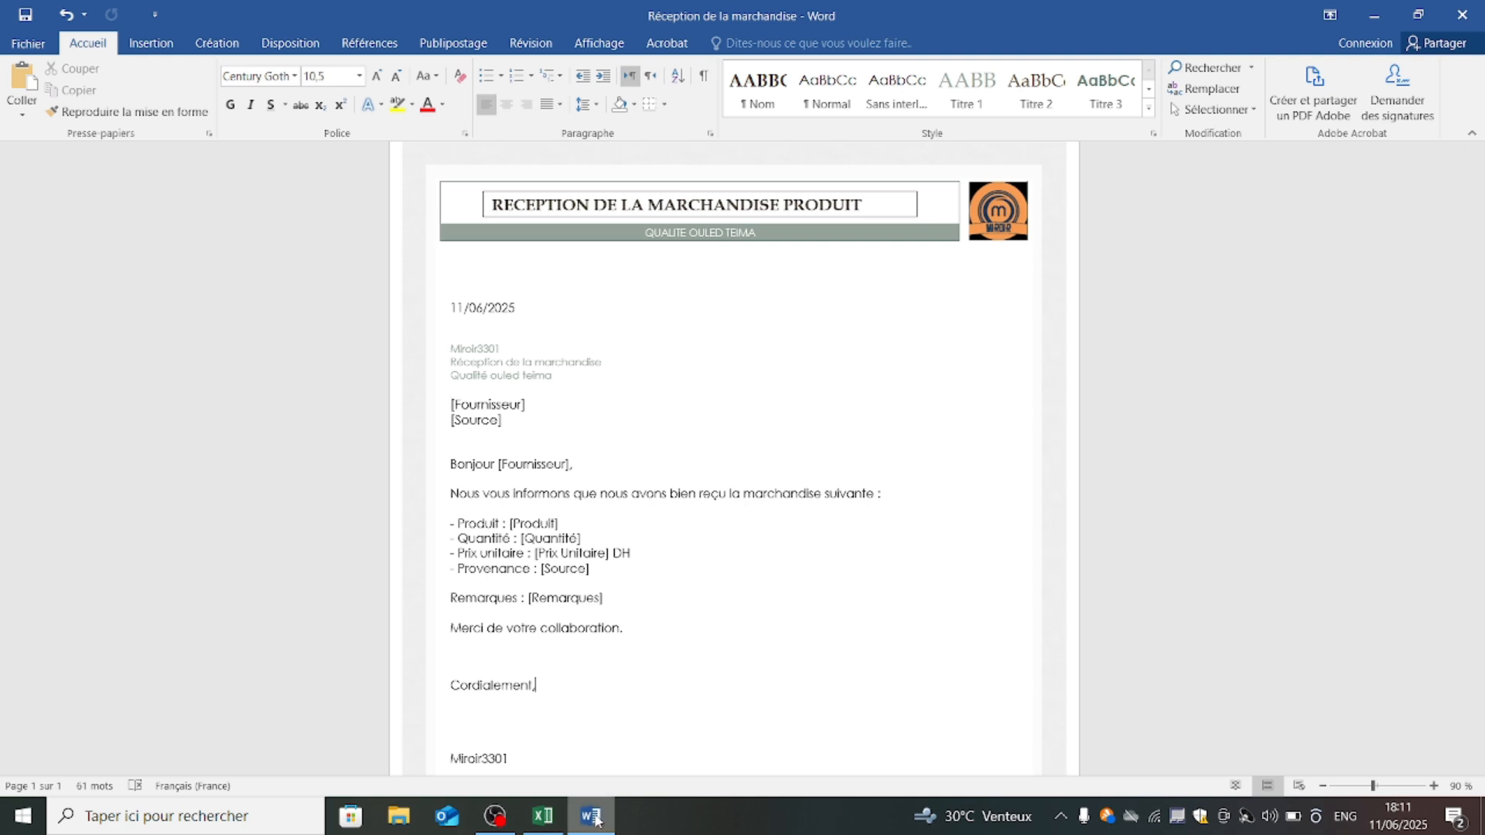
Compare the supplier table in the publSTG workbook with the body and placeholders of the Réception de la marchandise letter.
click(544, 818)
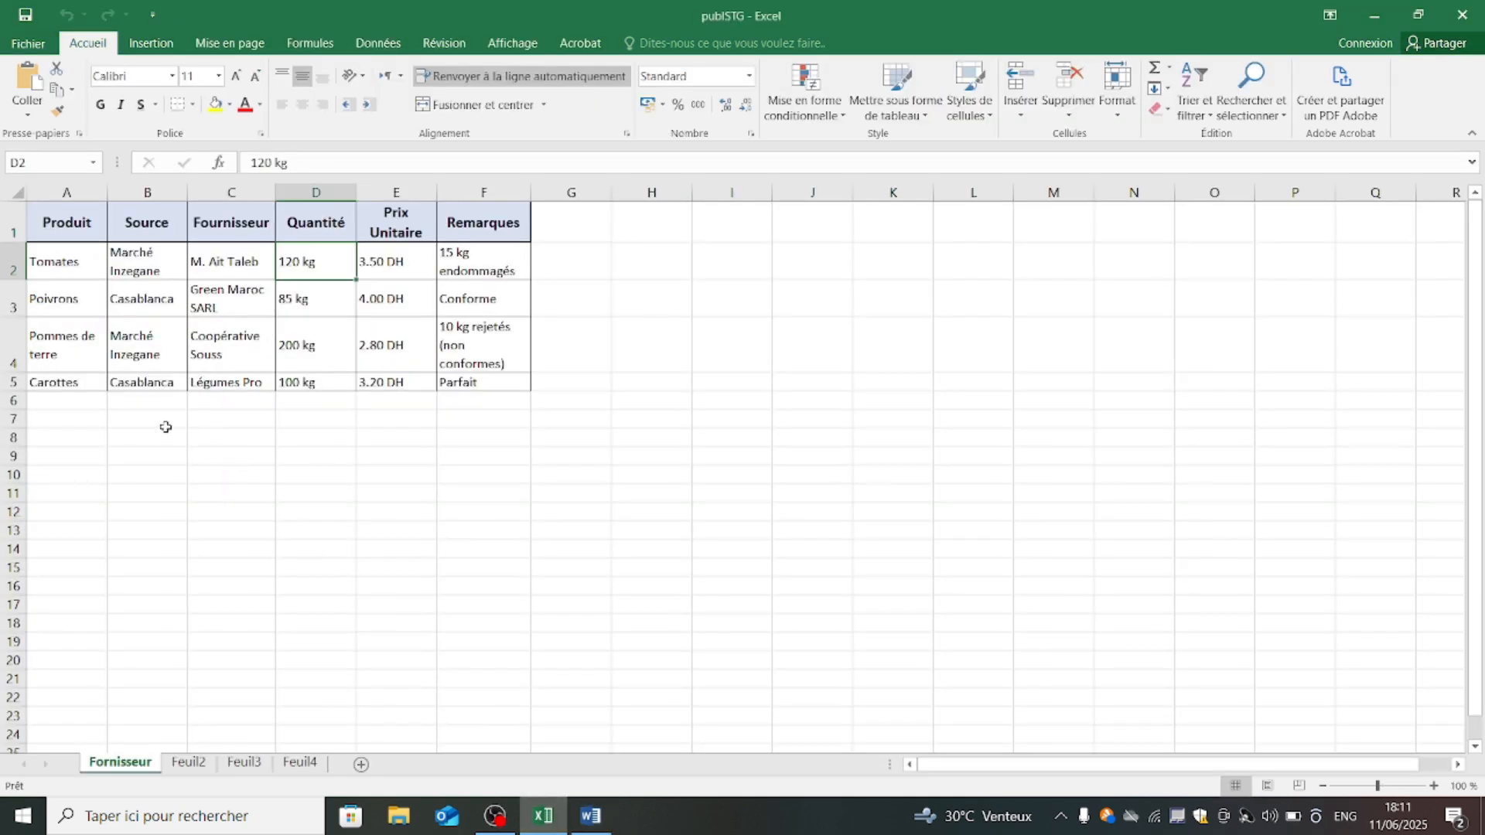
click(591, 816)
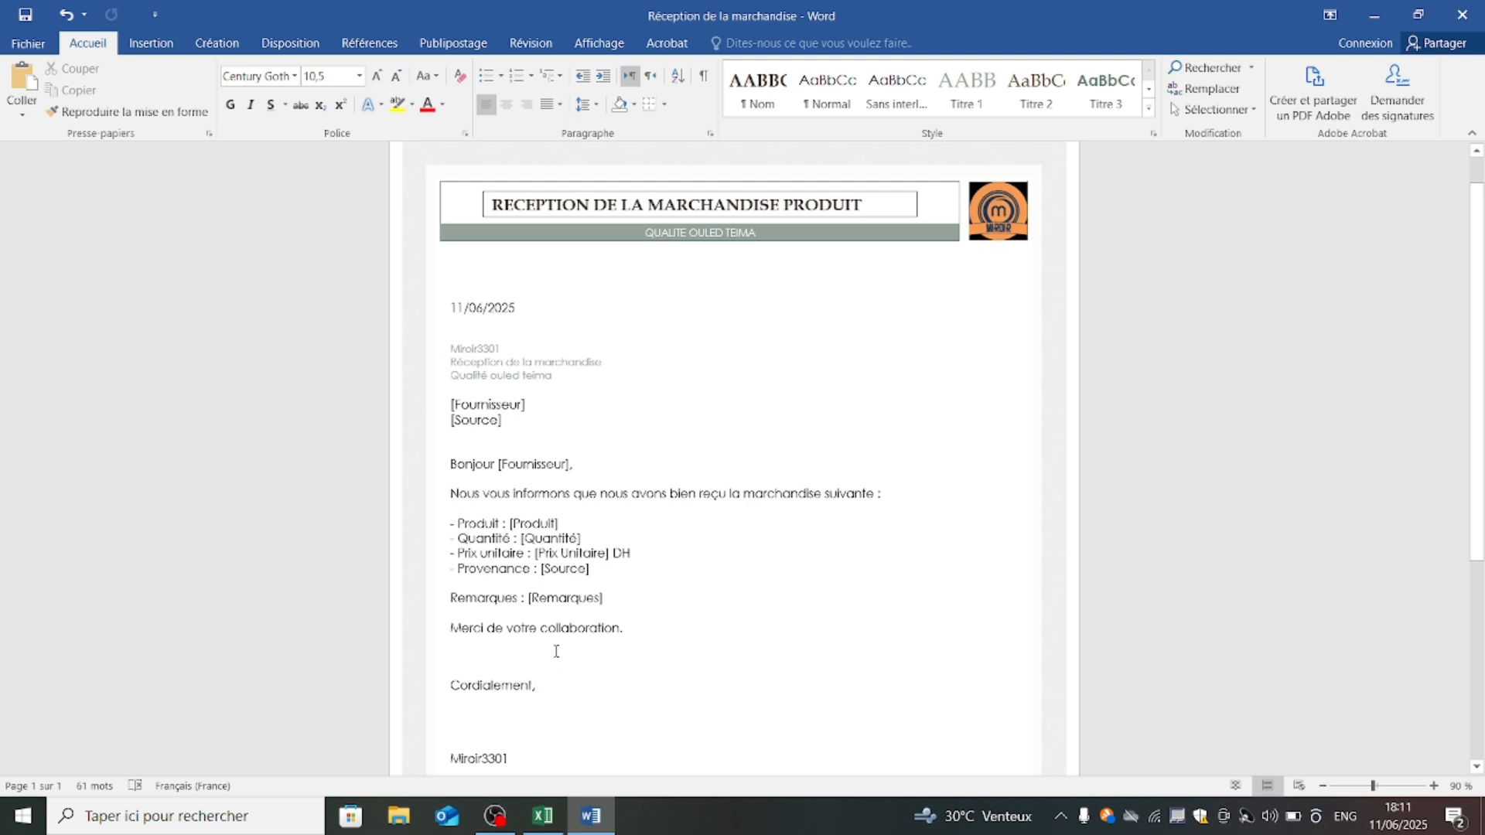
drag(457, 255, 590, 605)
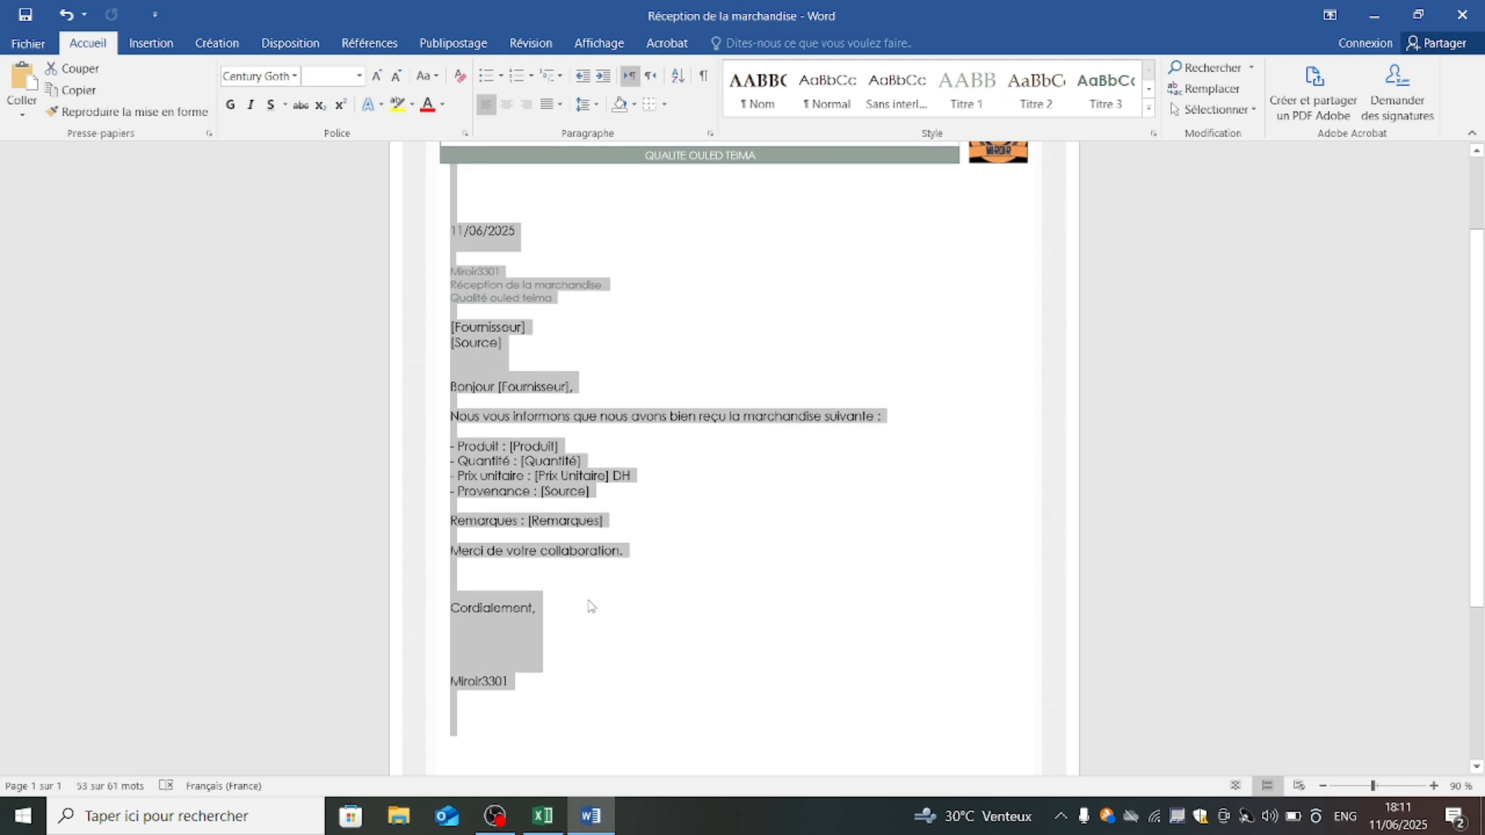
click(590, 606)
scroll(590, 603, up, 2)
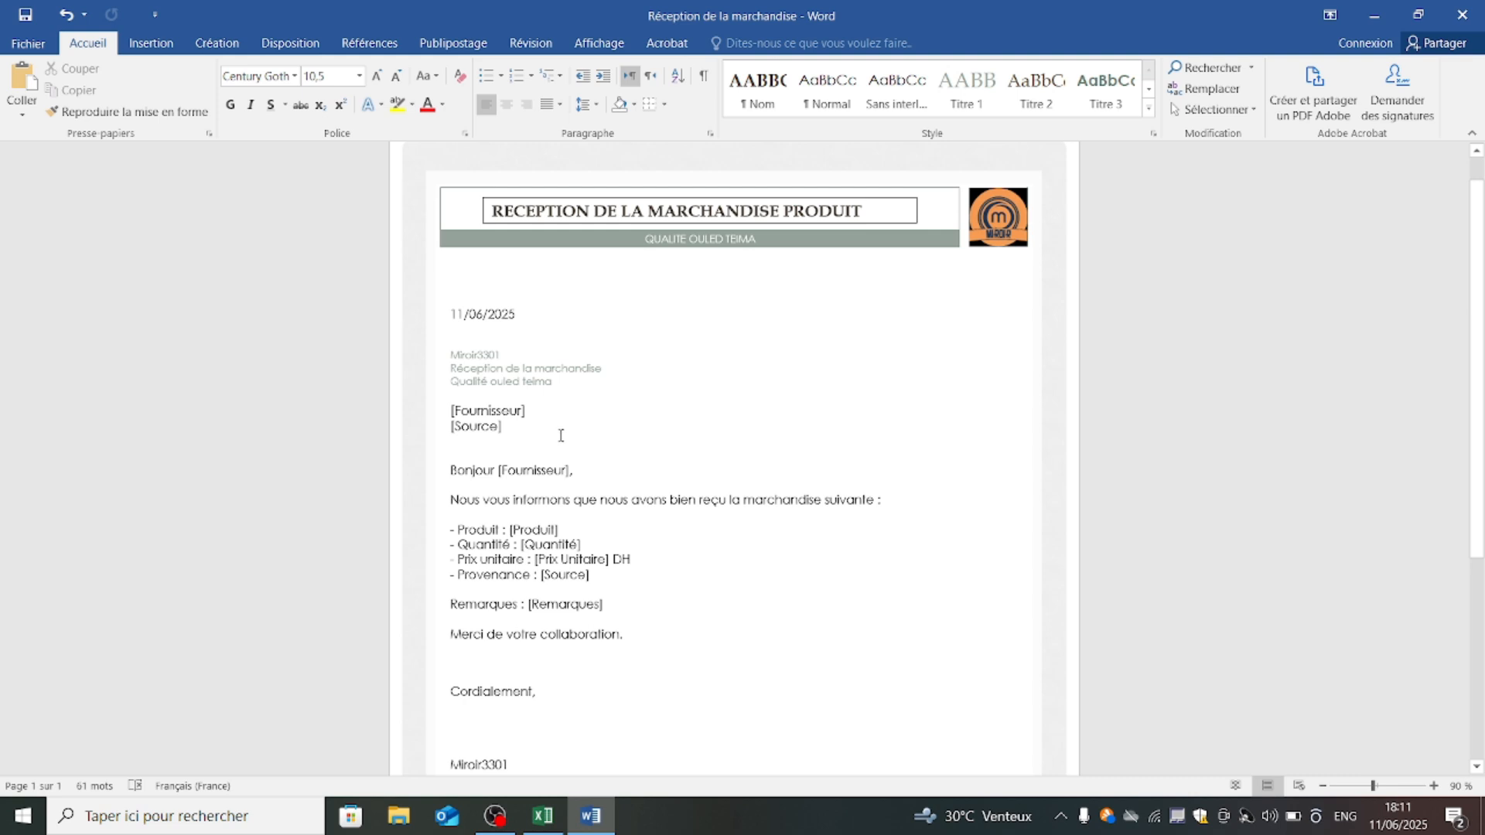
click(543, 815)
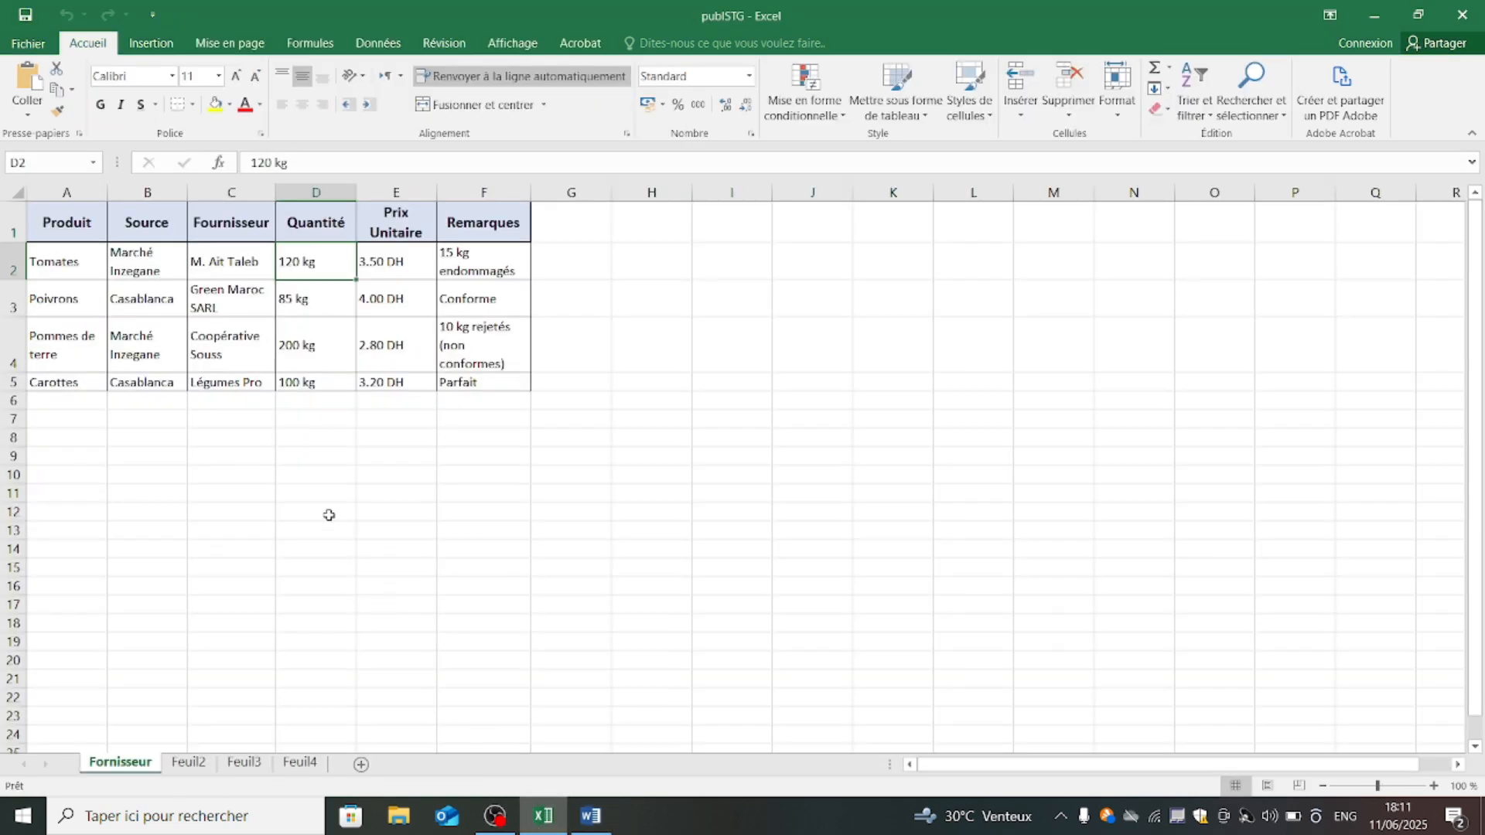
click(273, 436)
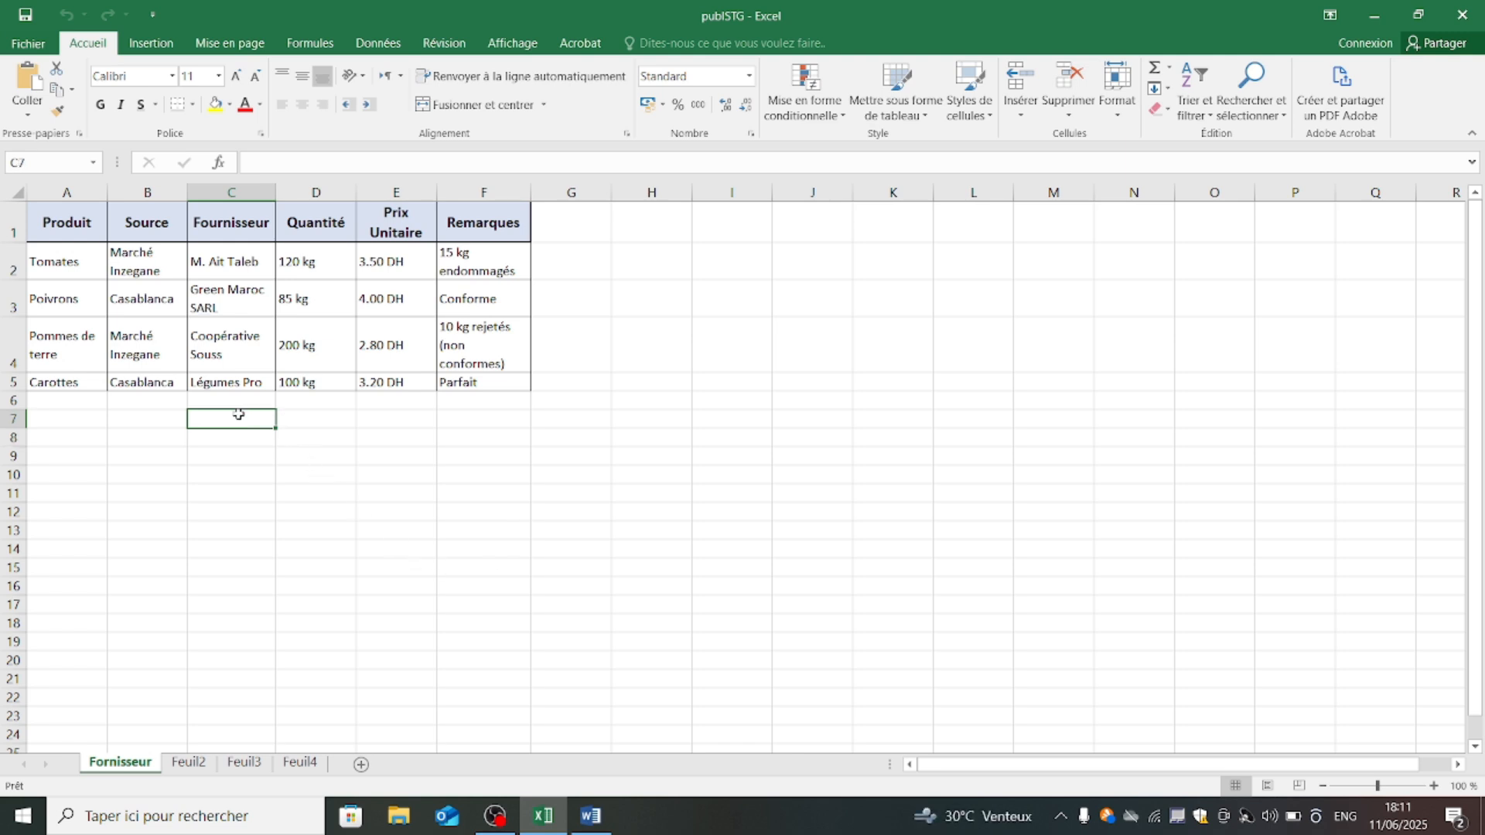
click(590, 816)
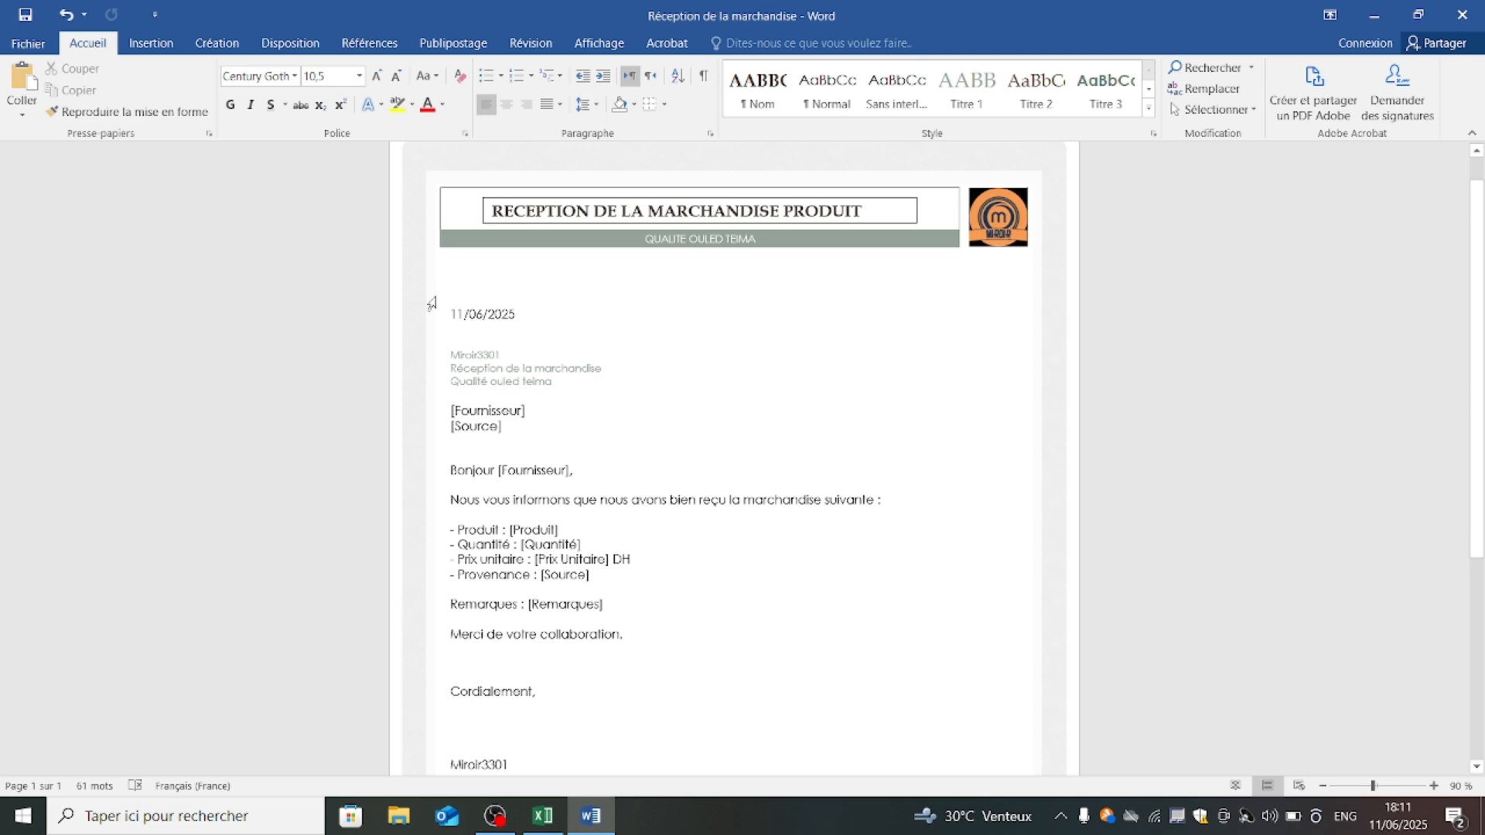
drag(450, 290, 605, 761)
click(606, 635)
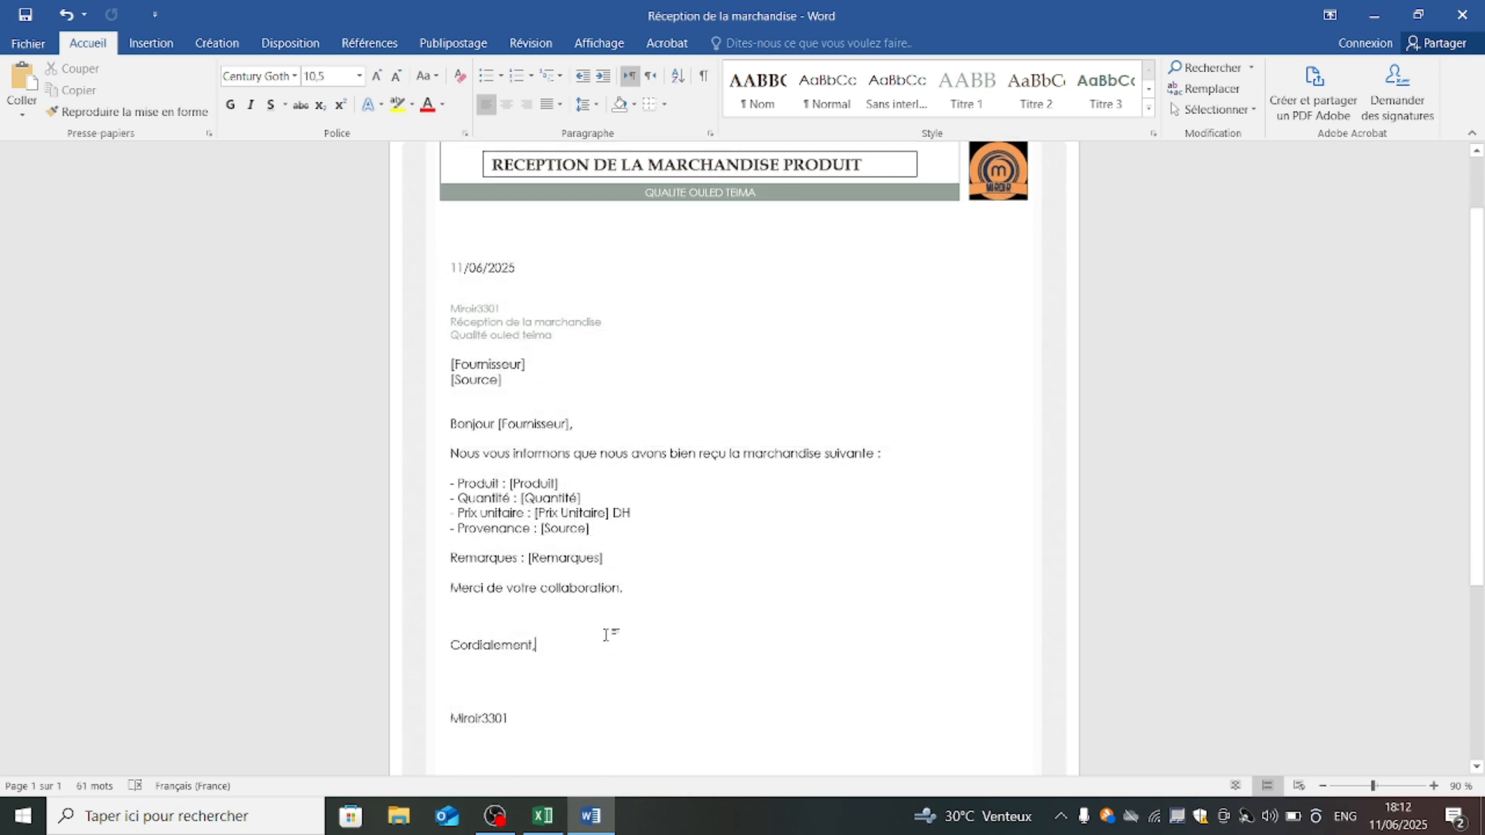
scroll(566, 558, up, 2)
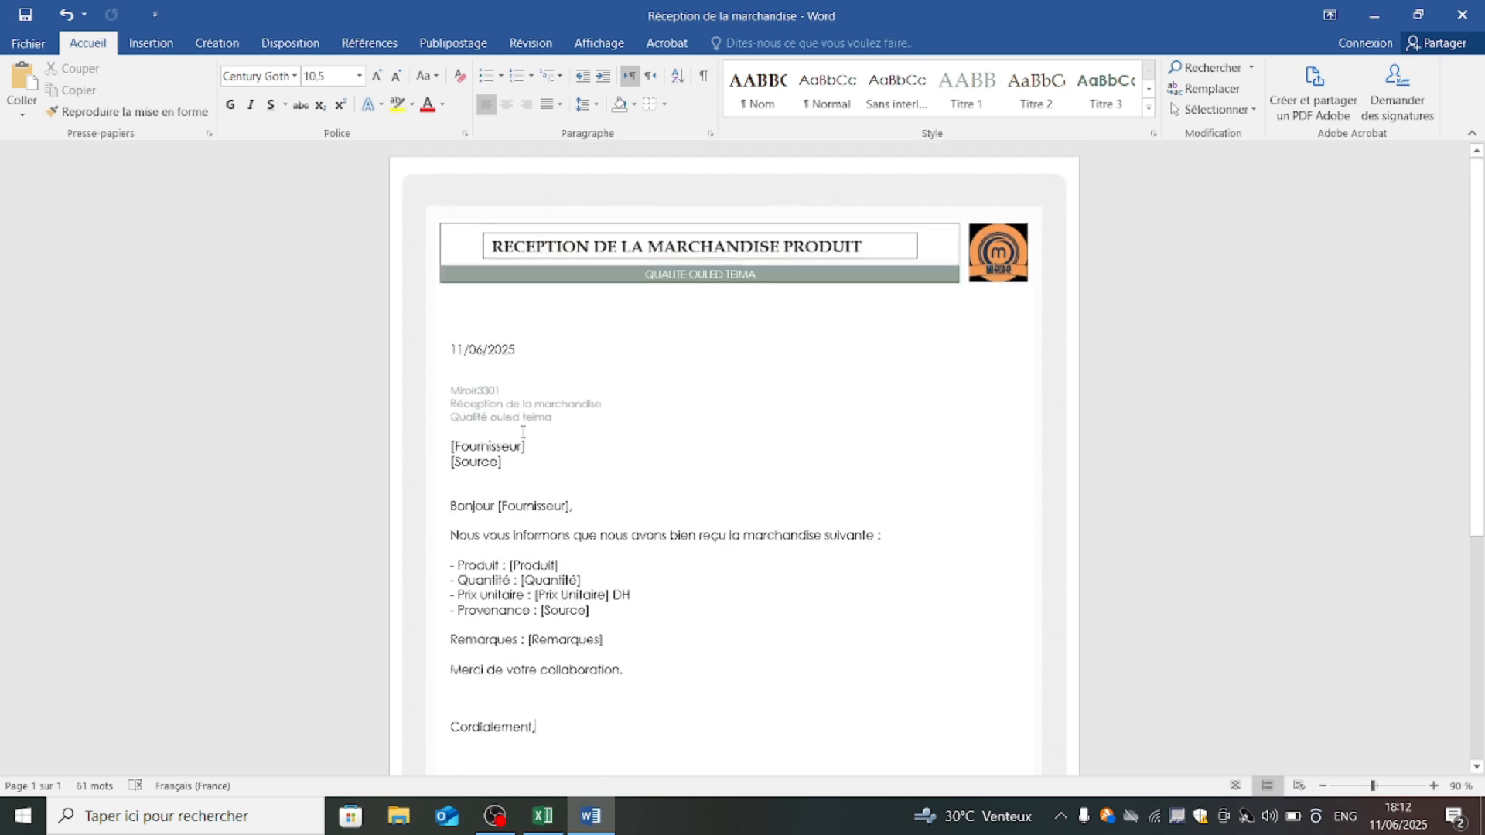
Bring up the Publipostage commands in Word and check in the ribbon customization options that Publipostage is enabled.
click(448, 45)
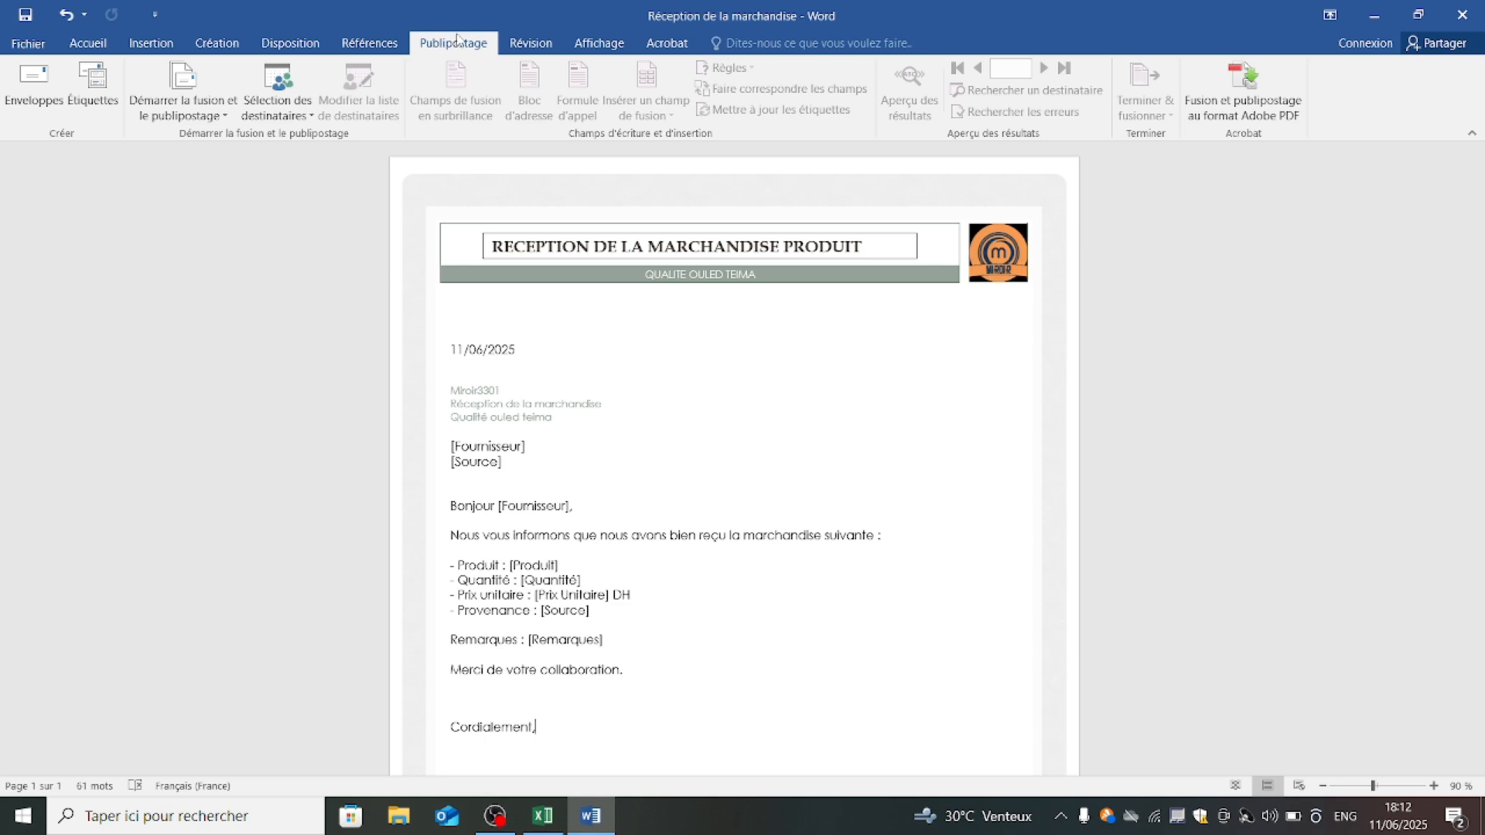
click(516, 45)
click(430, 39)
right_click(1385, 99)
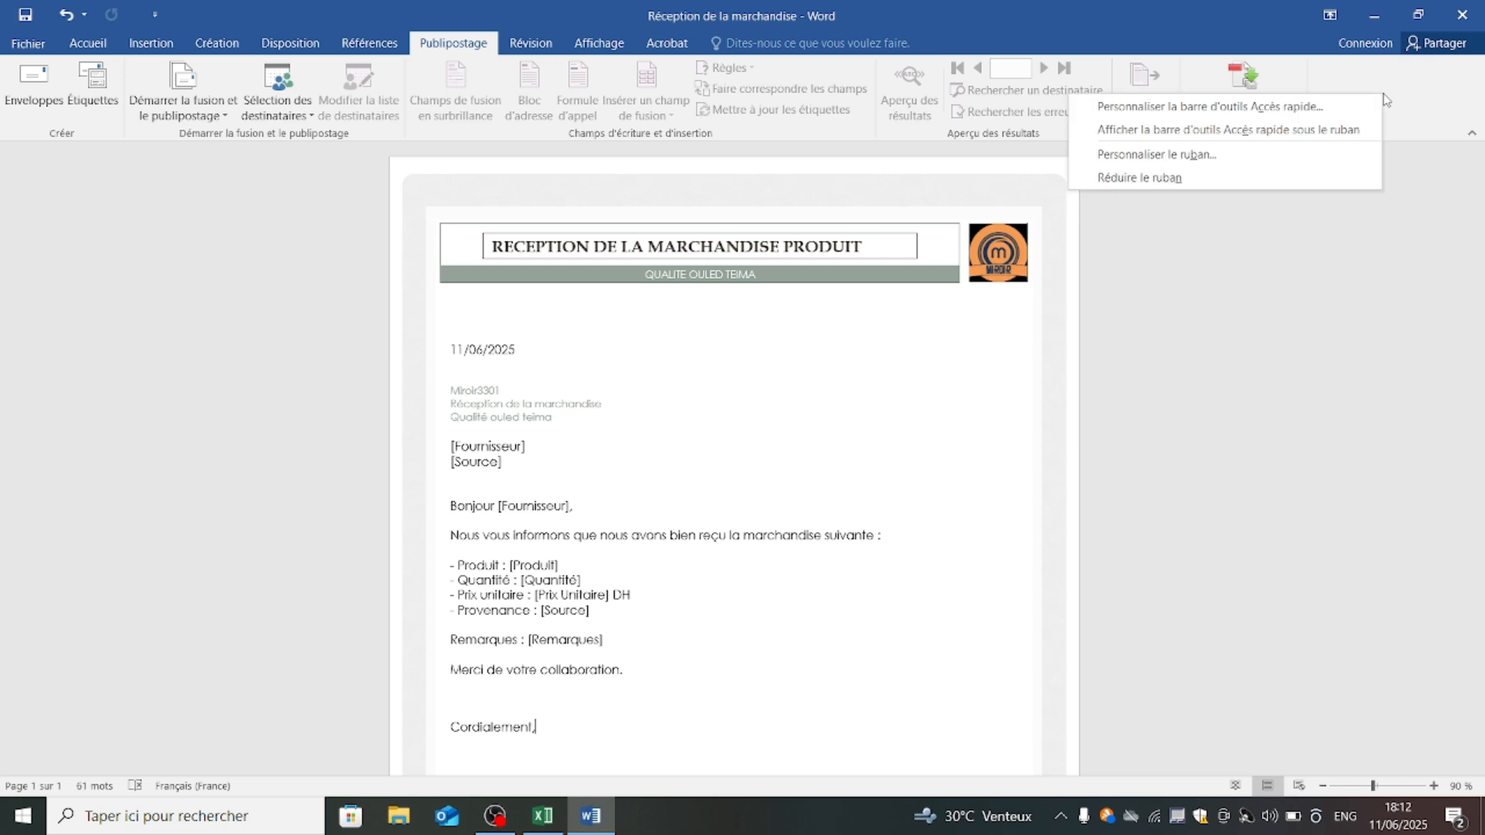
click(1221, 158)
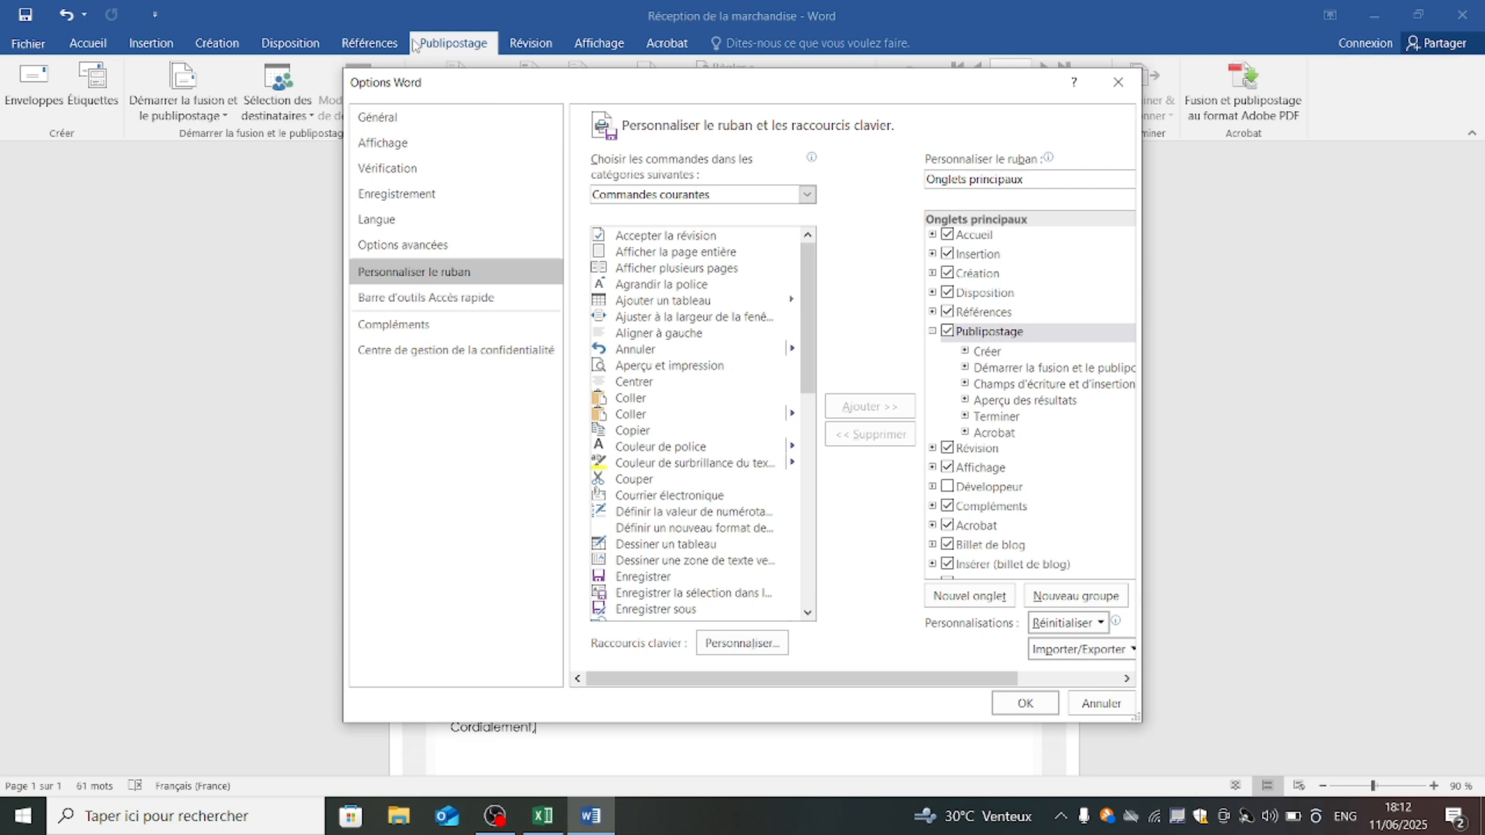
click(947, 331)
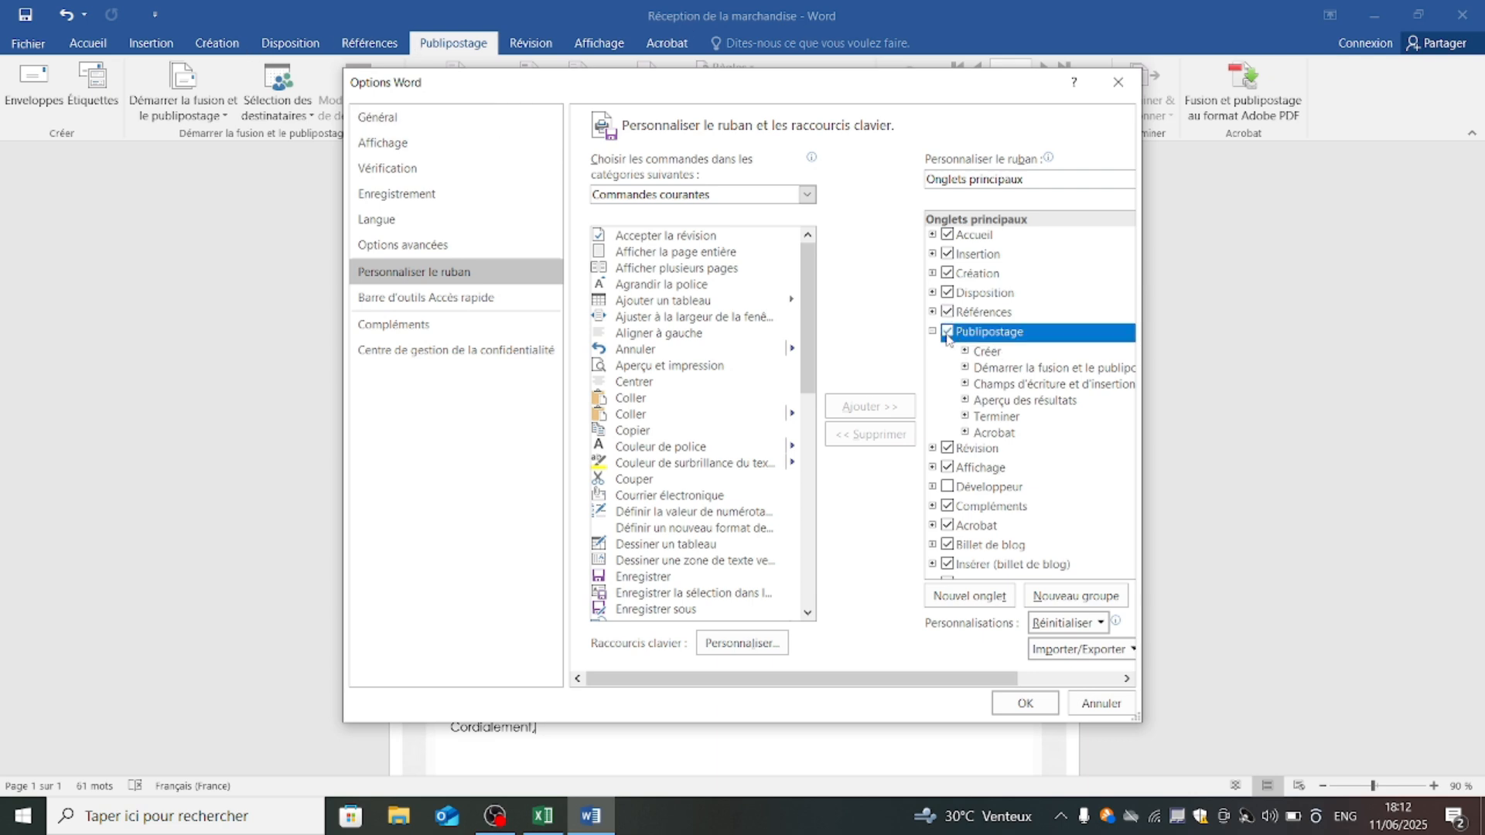
click(1027, 702)
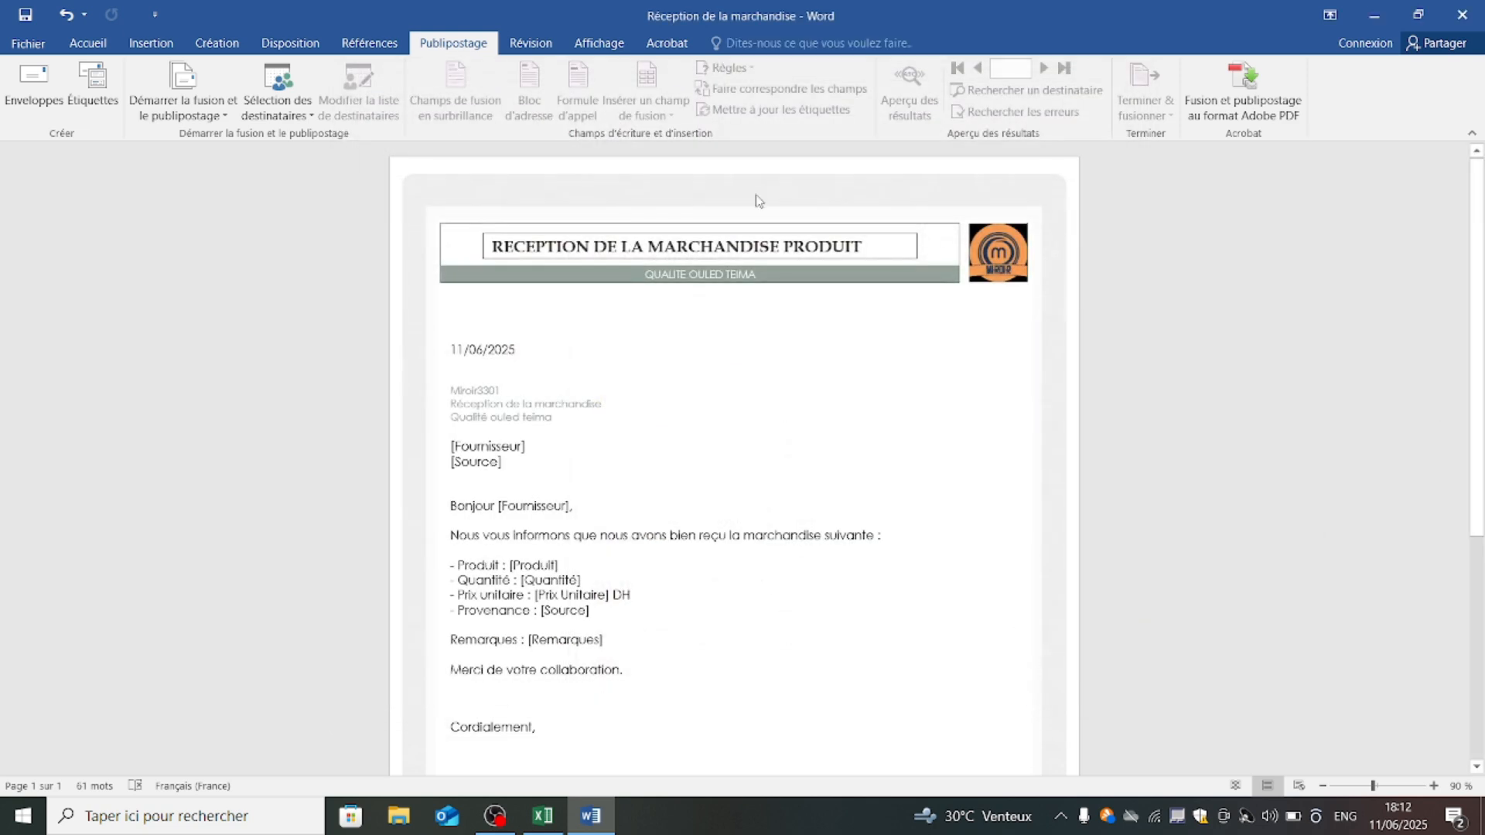
Examine the recipient source options, including the form for creating a new address list and the Outlook contacts choice.
click(295, 115)
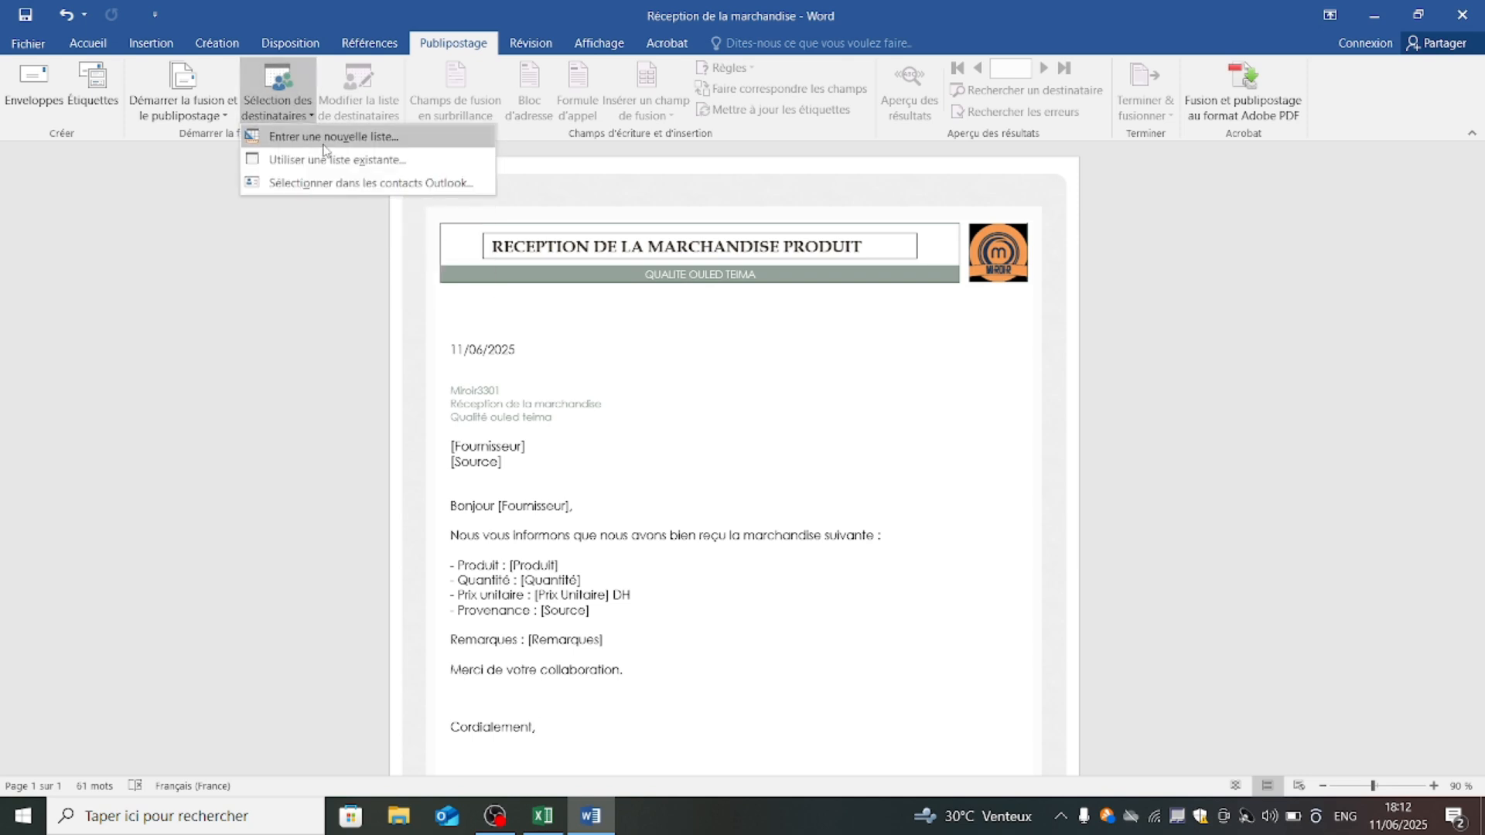
click(323, 138)
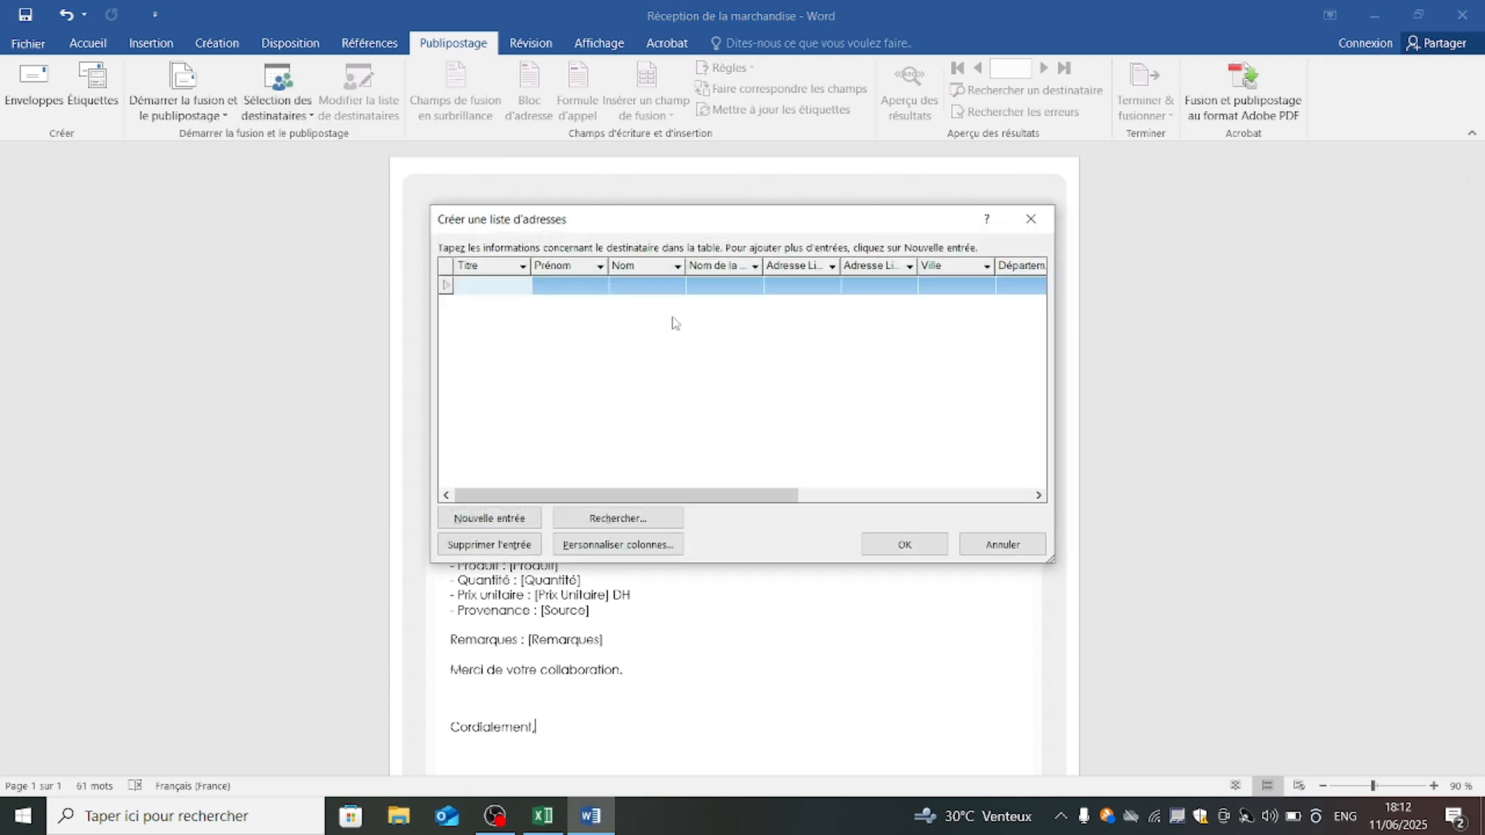
click(1031, 219)
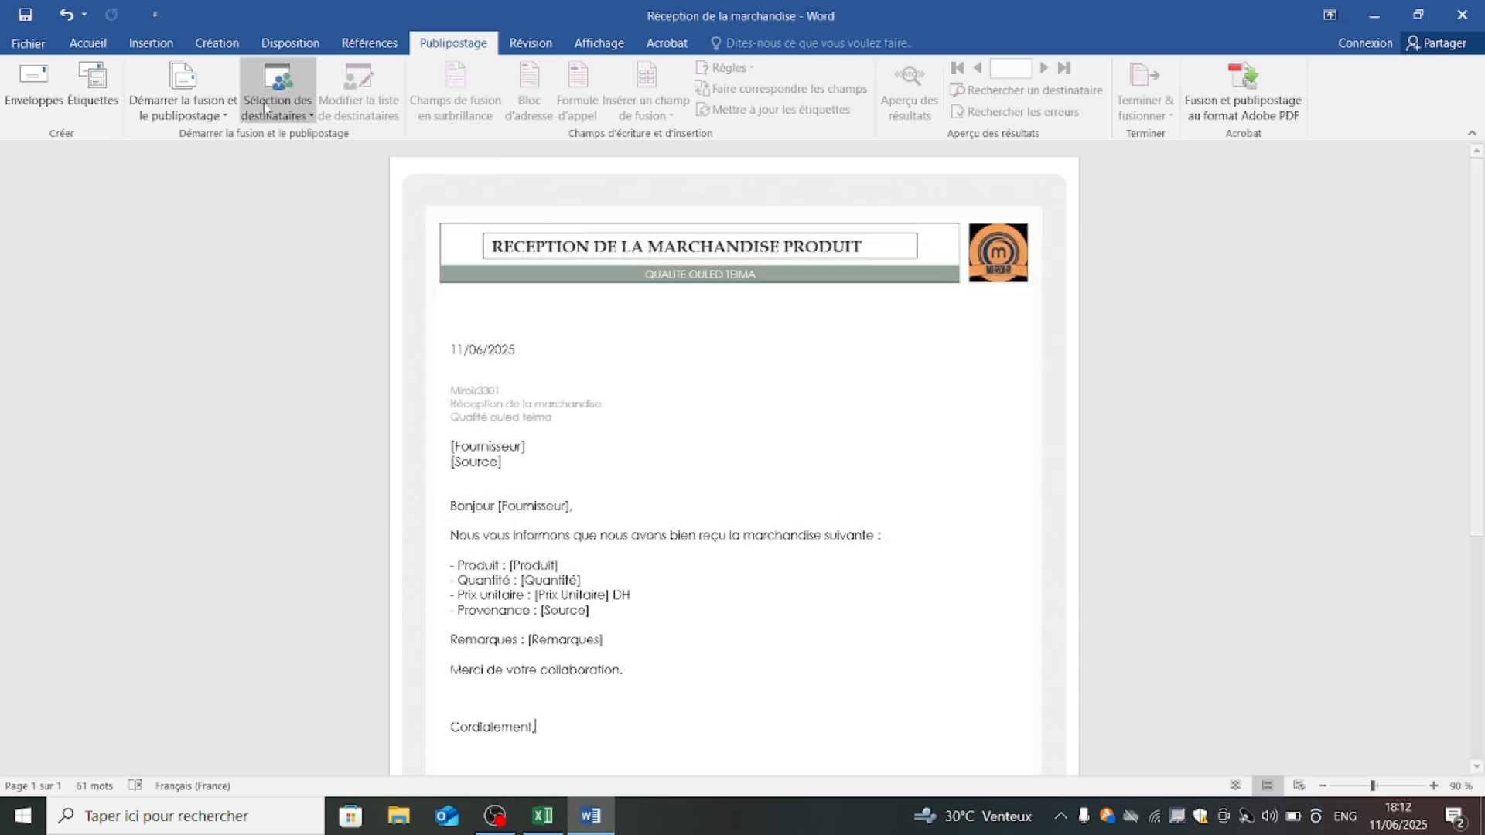
click(286, 109)
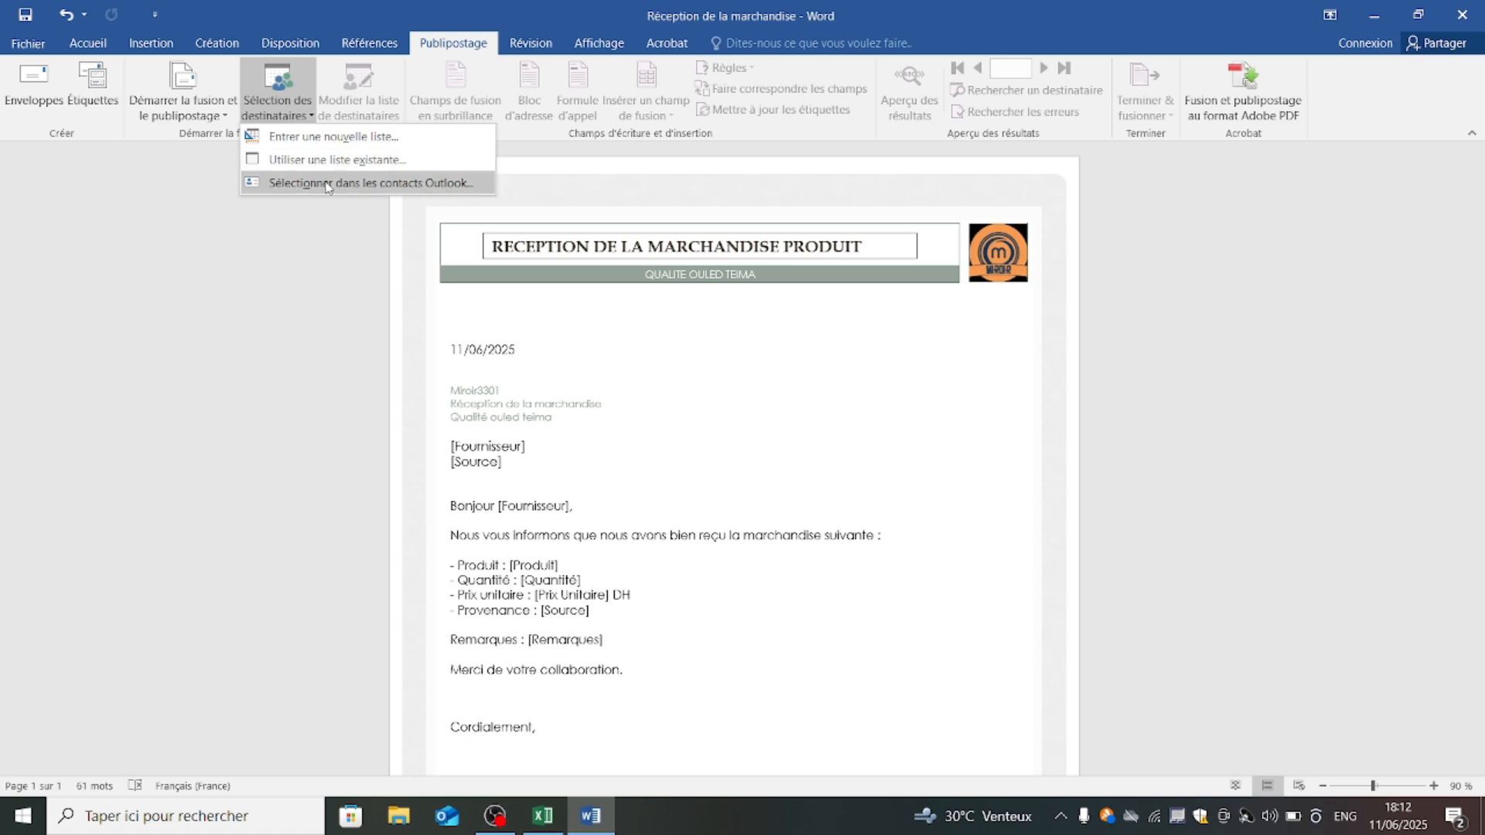
click(701, 382)
right_click(447, 815)
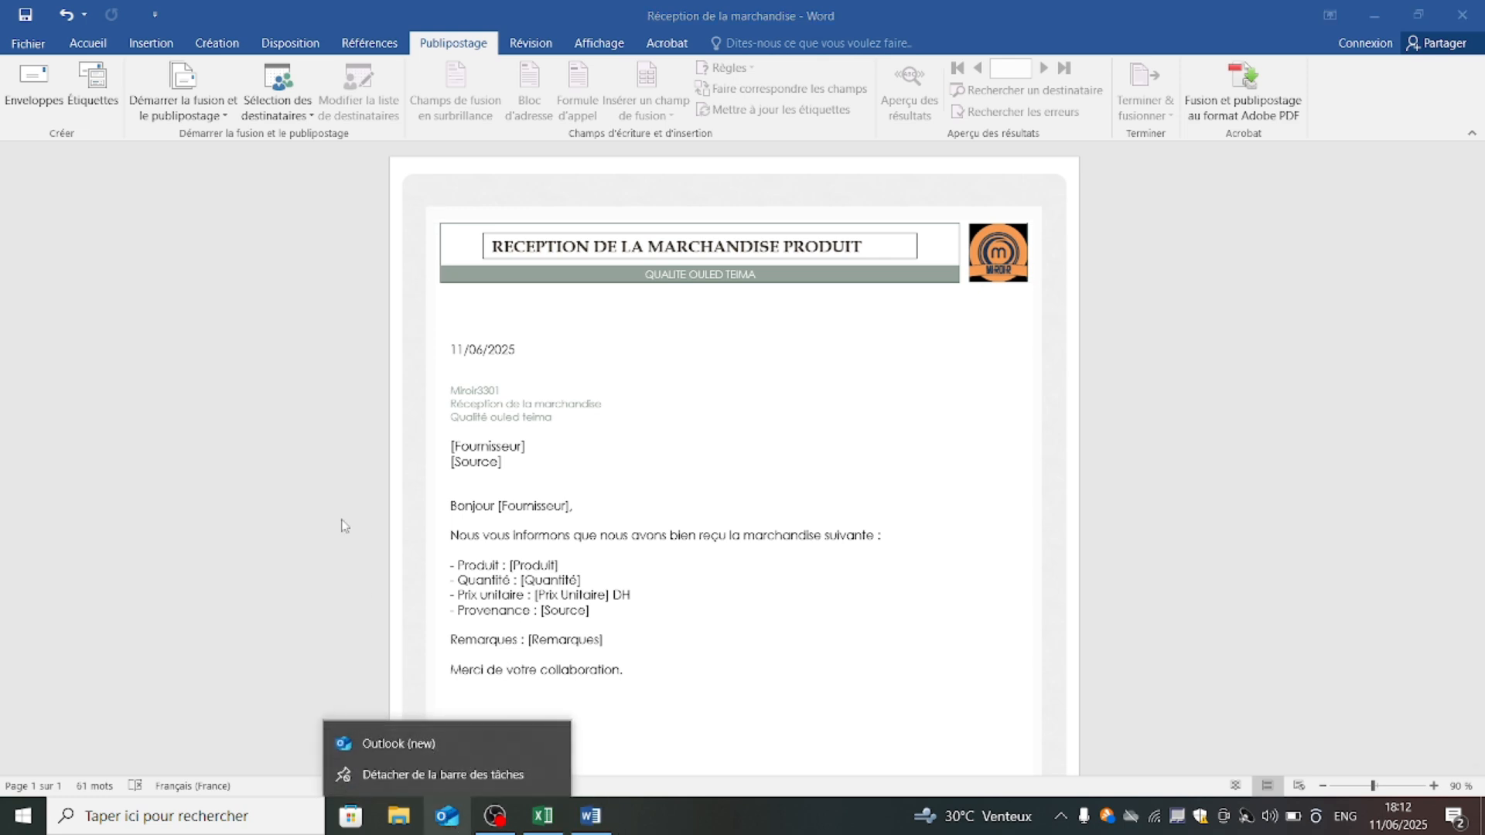
Start choosing an existing list as the recipient source and browse to the pubSTG folder inside G2 on the Bureau.
click(297, 88)
click(296, 87)
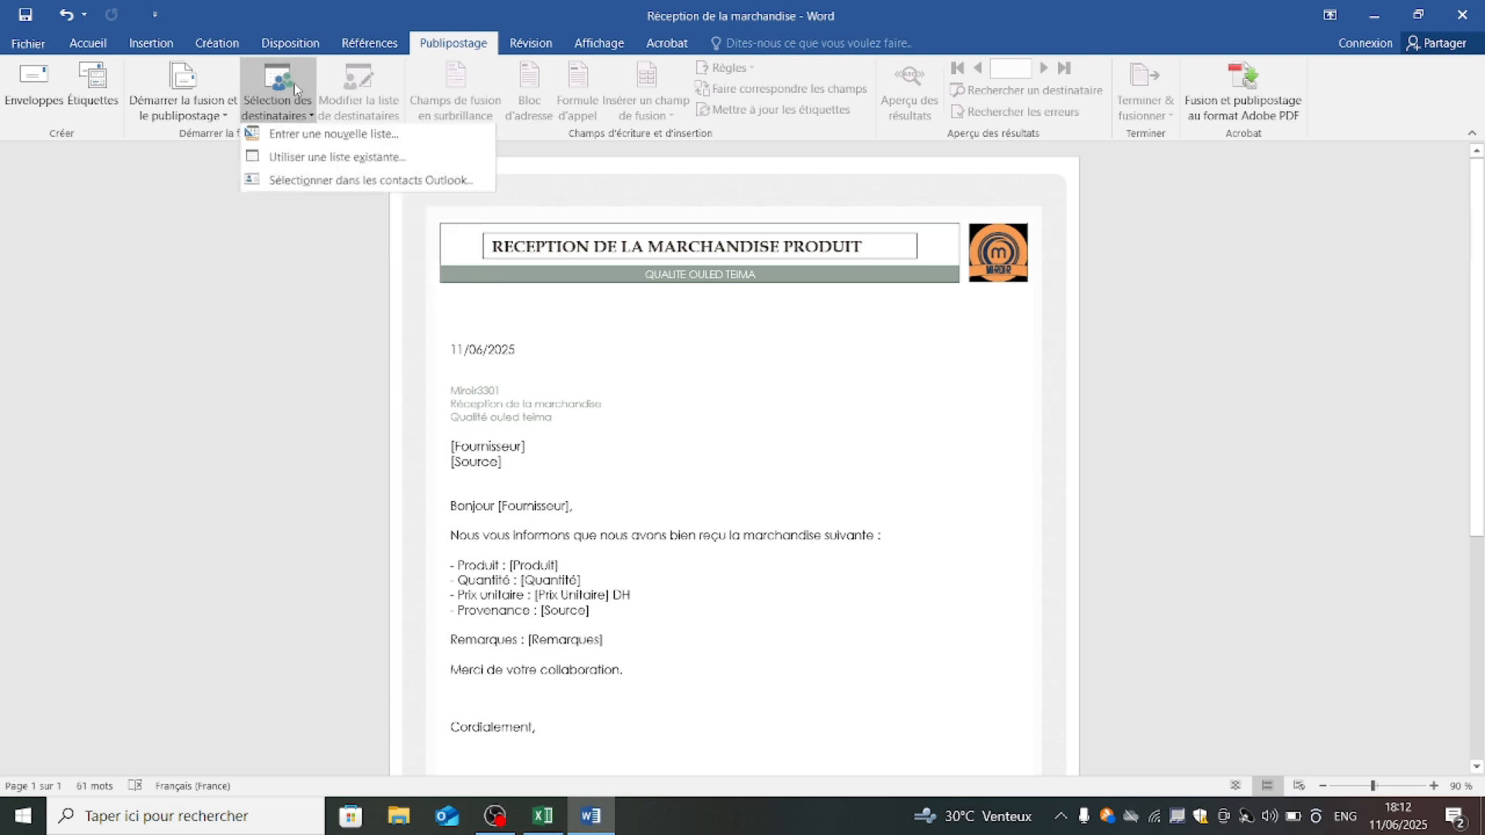
click(309, 159)
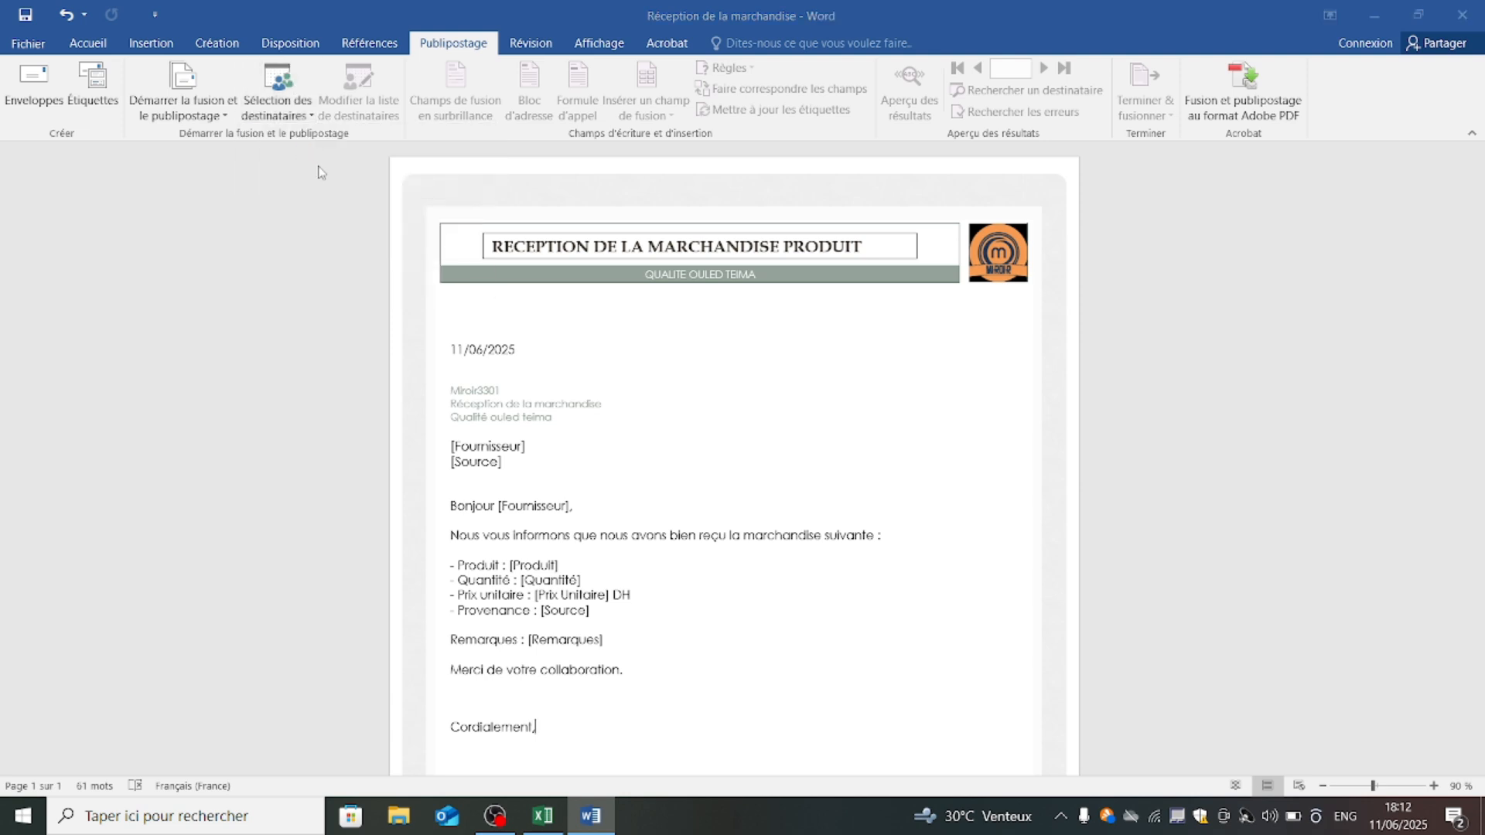
click(108, 204)
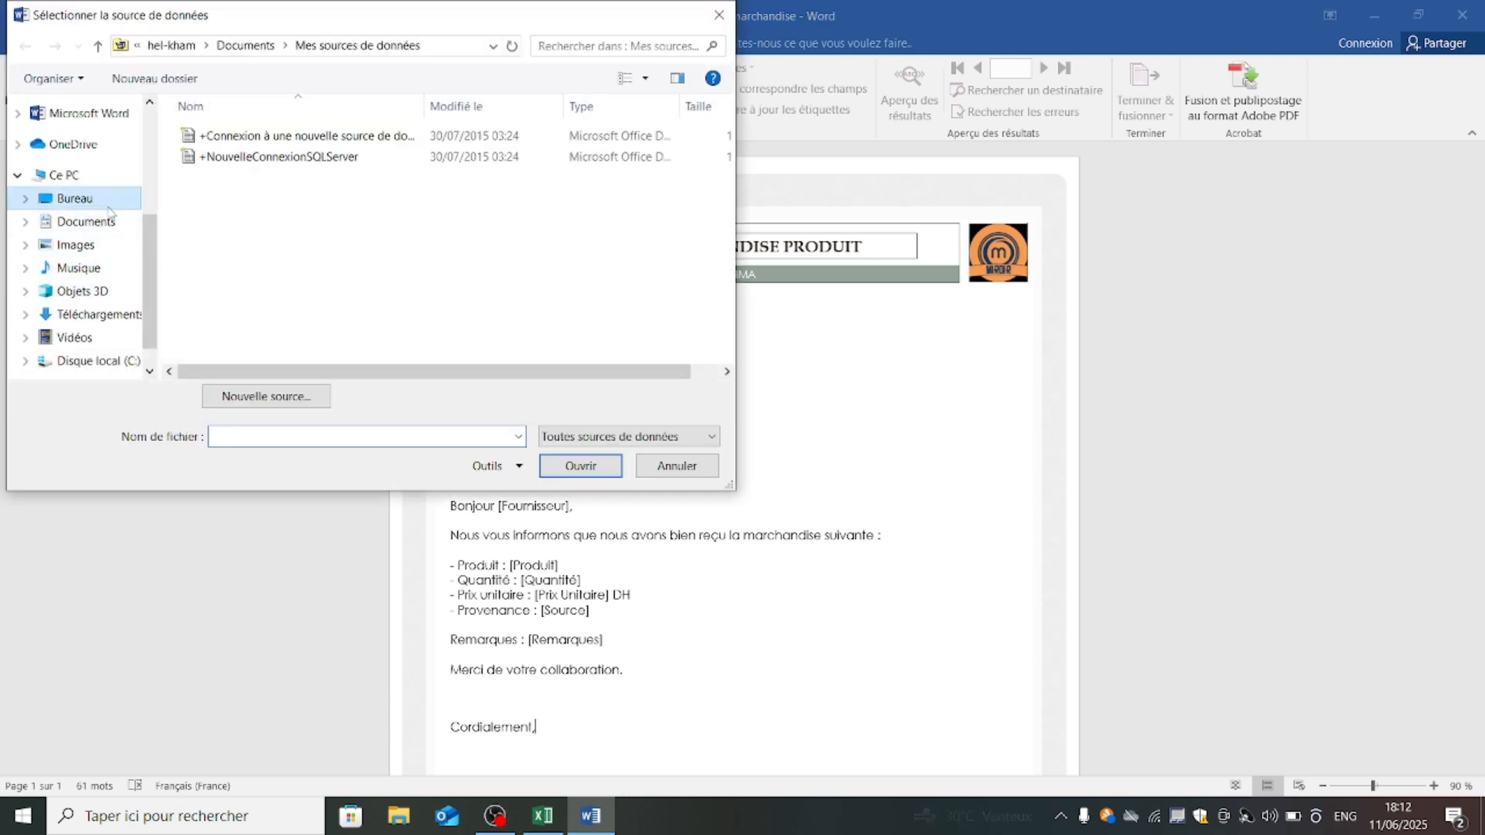
click(229, 284)
double_click(230, 283)
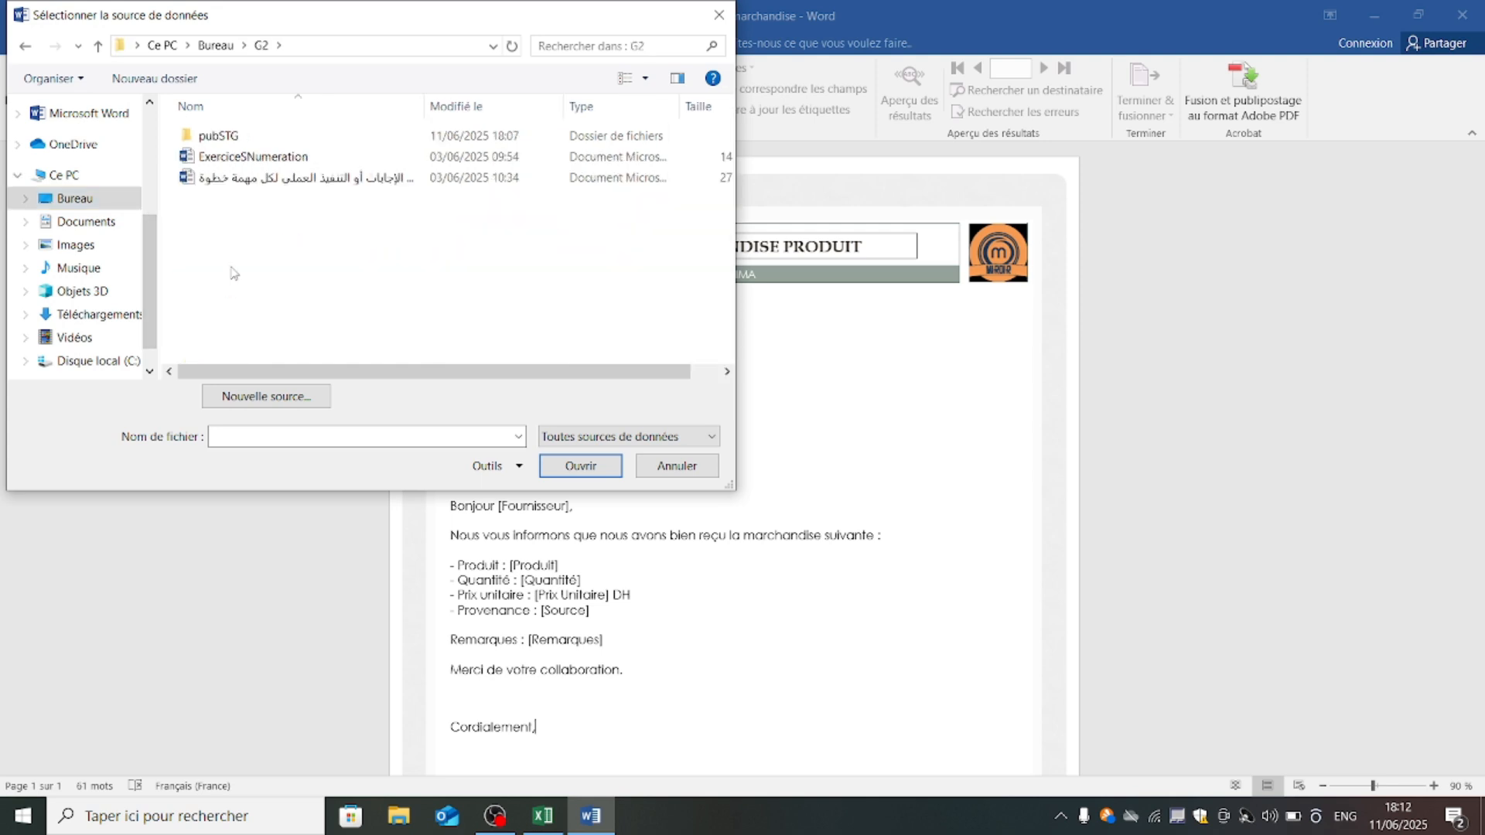
double_click(222, 135)
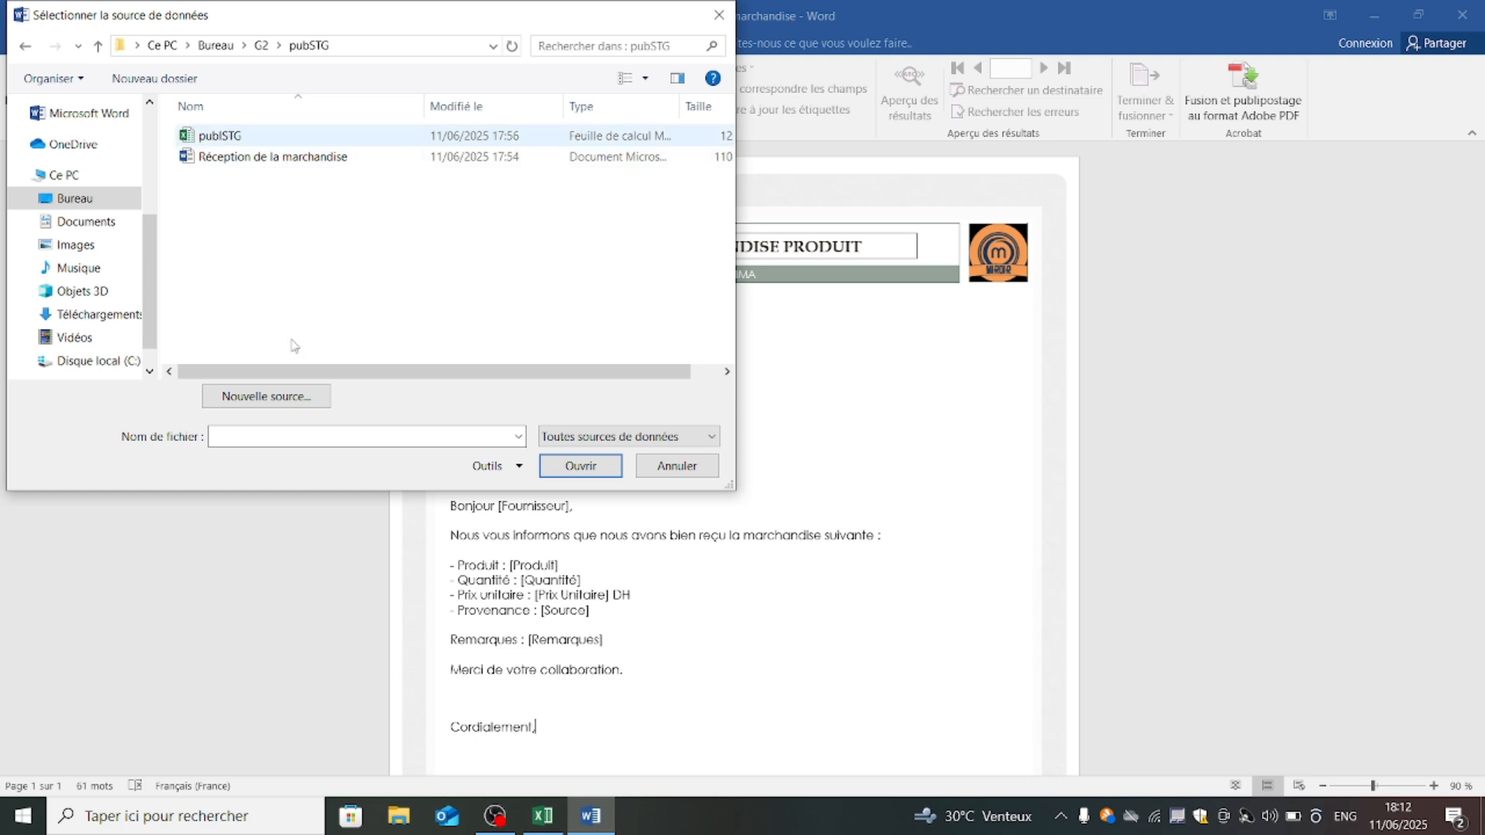
Close the publSTG workbook in Excel and choose that file as the merge data source with its Fornisseur$ table.
click(542, 818)
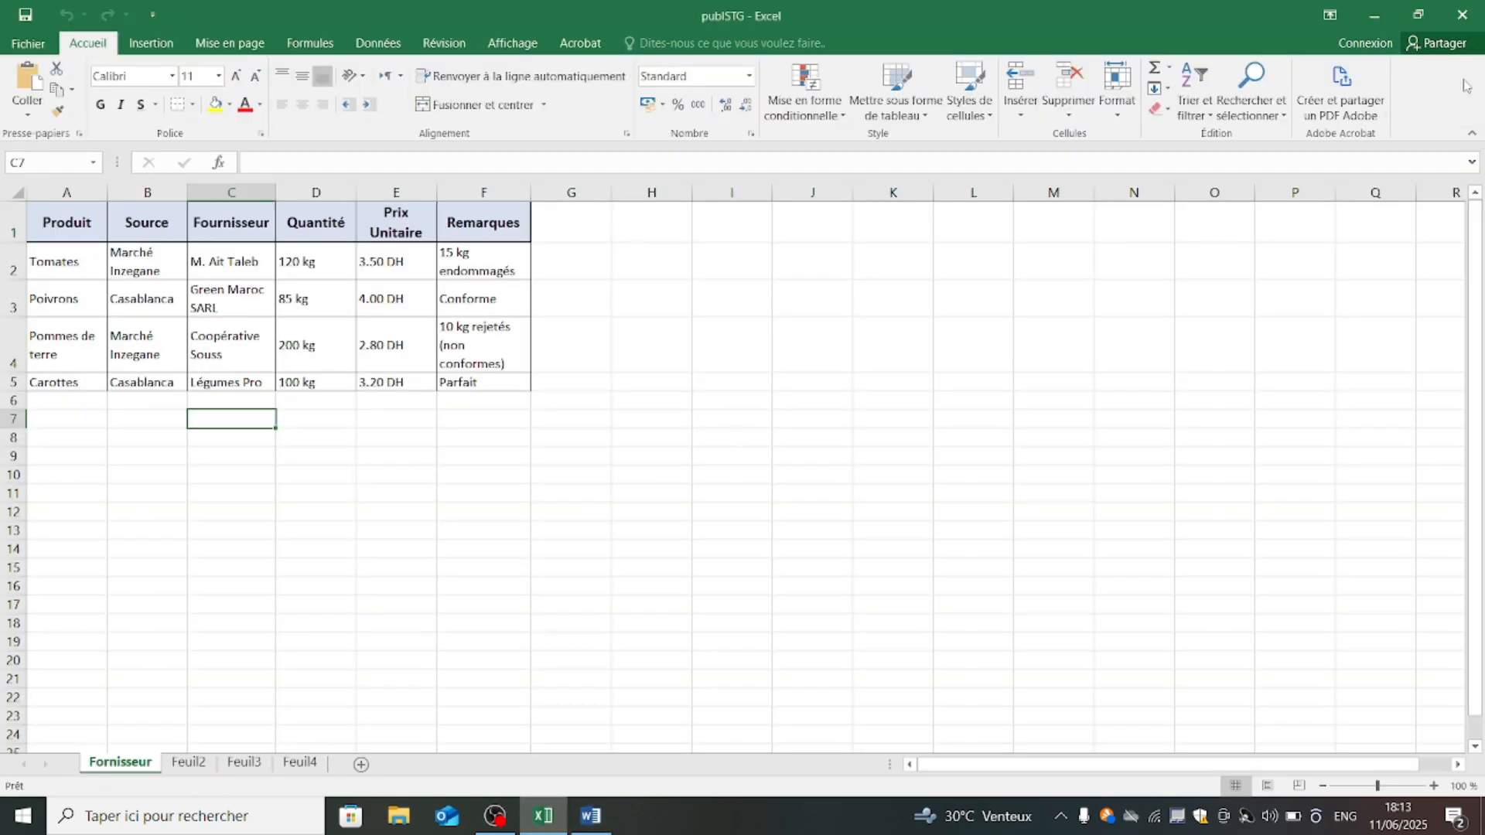
click(1462, 15)
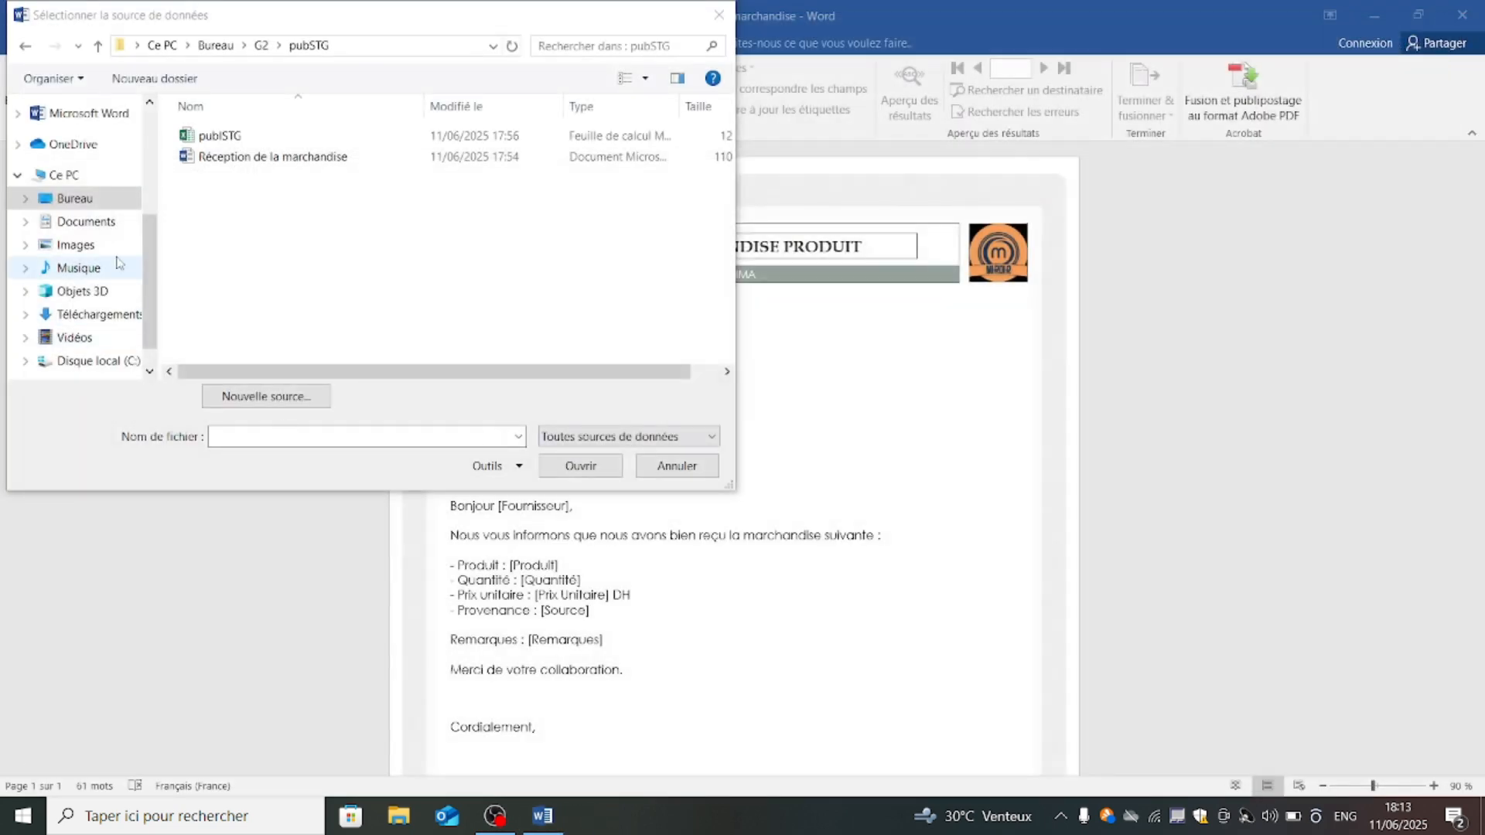
double_click(238, 137)
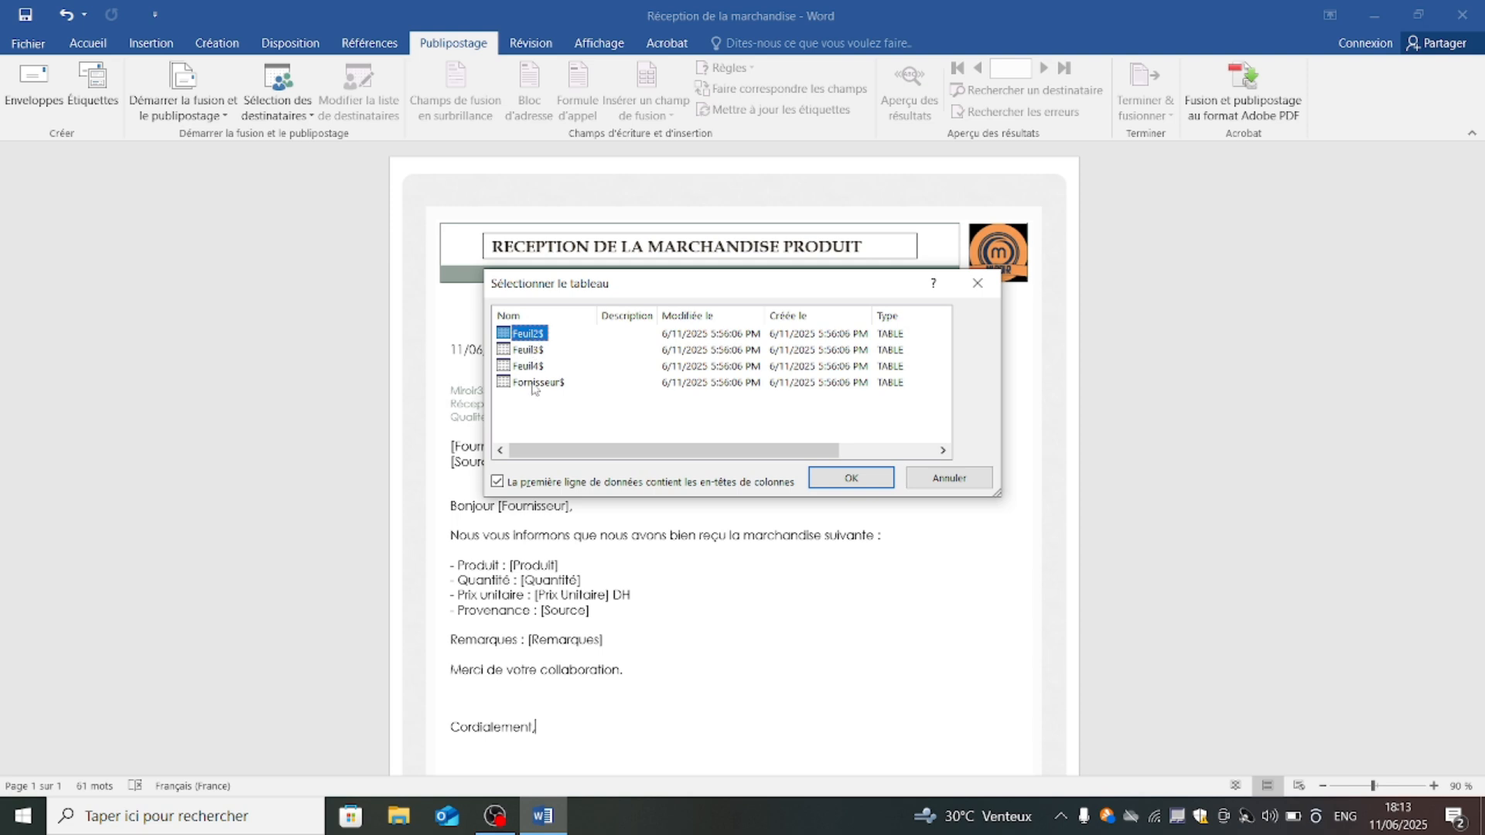
click(567, 411)
click(540, 387)
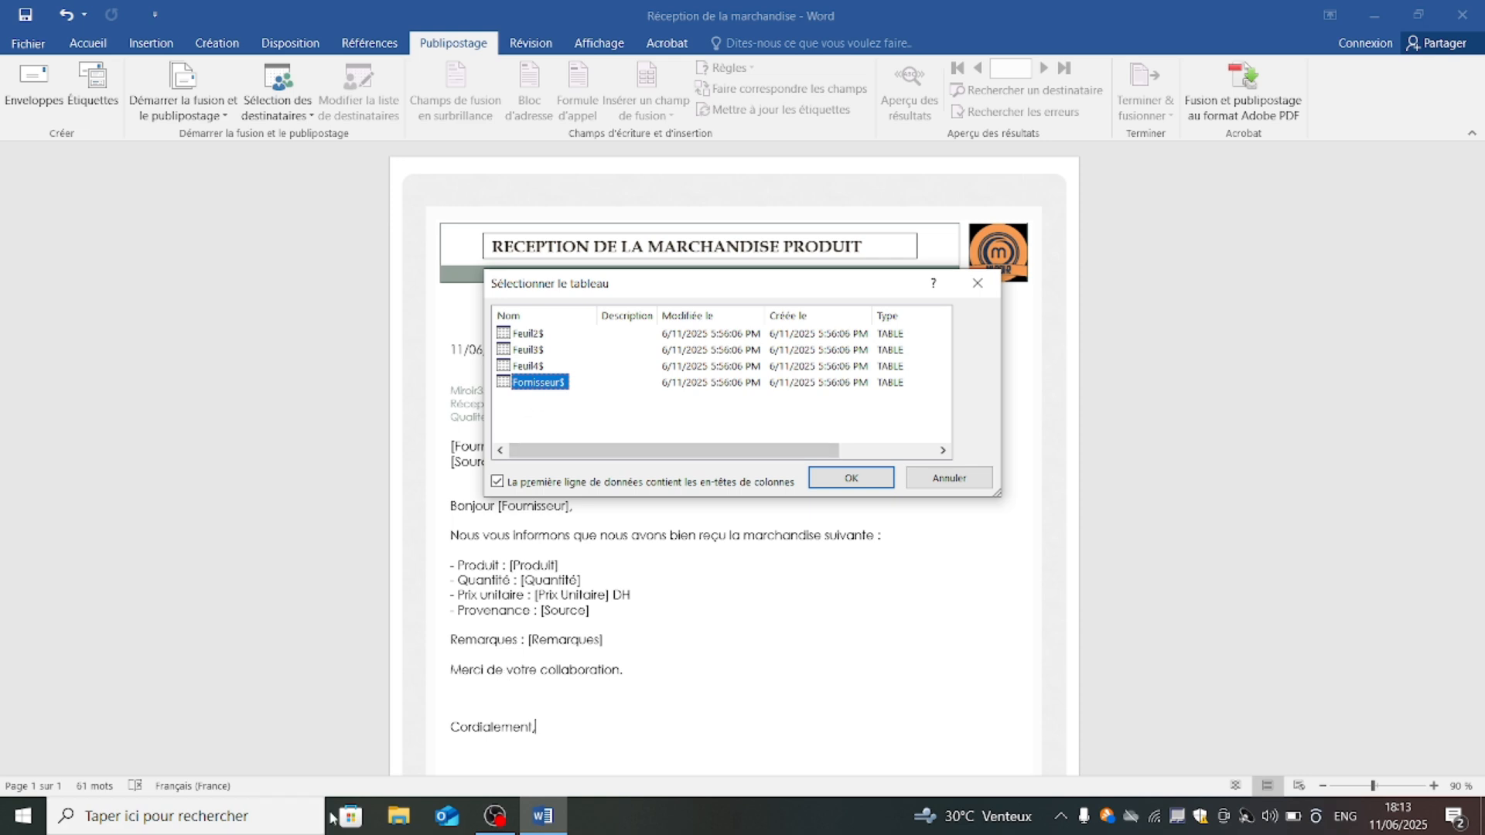
Try to reopen the publSTG workbook from the recent files in File Explorer and return to Word.
click(398, 815)
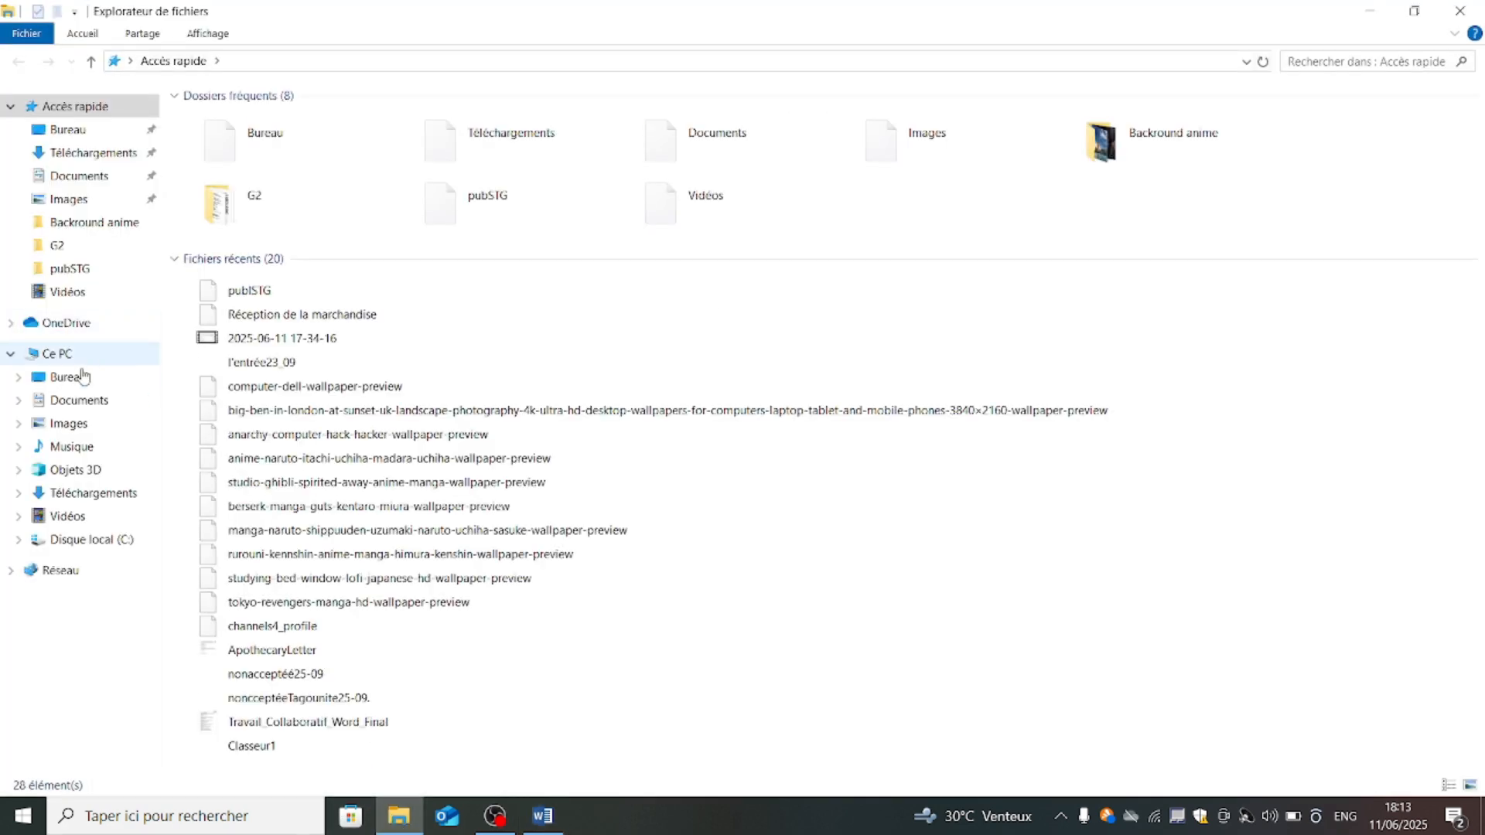
double_click(283, 295)
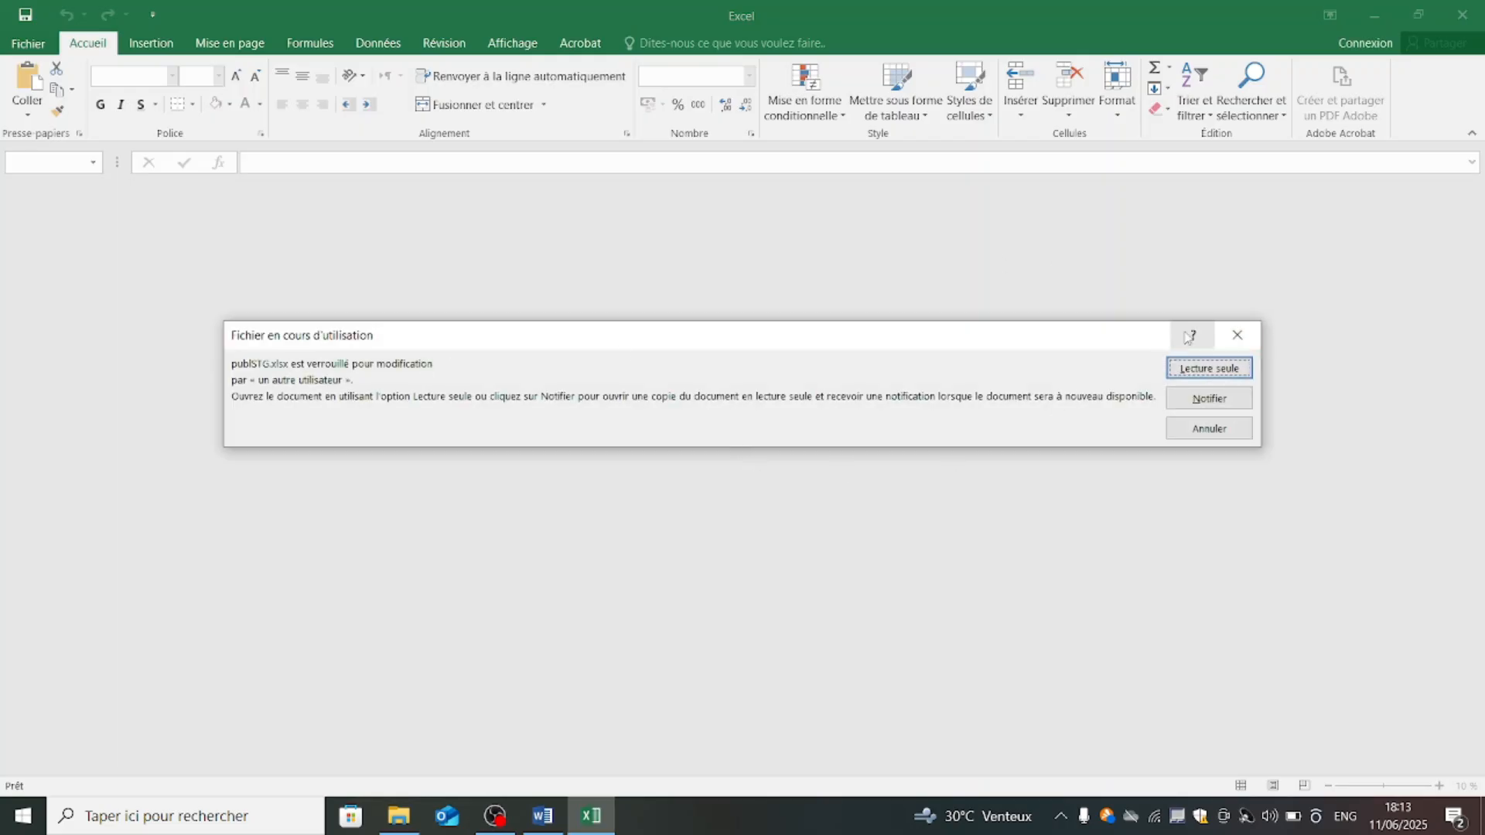
click(1237, 334)
click(1461, 13)
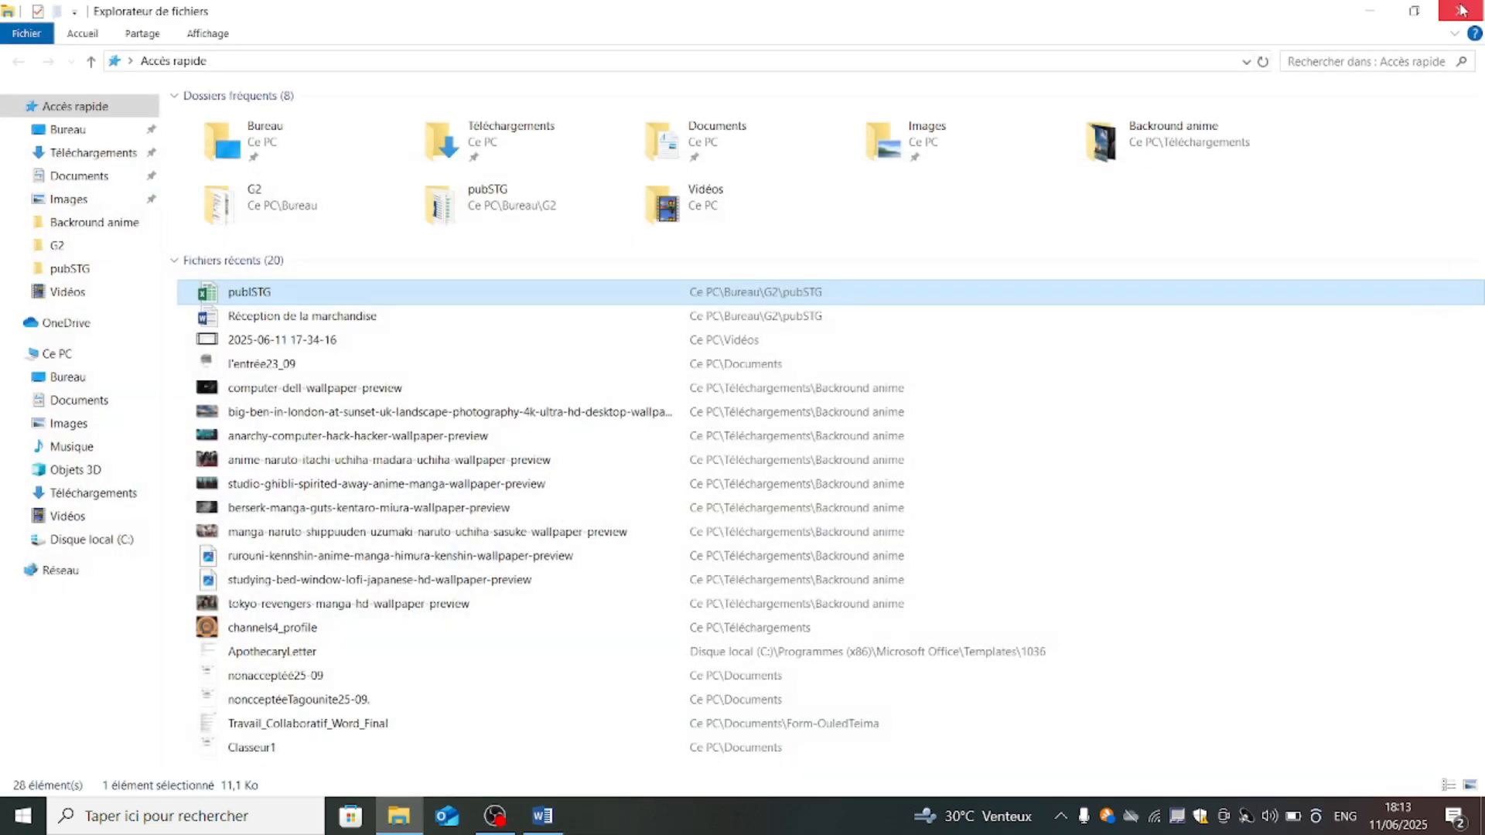
click(542, 816)
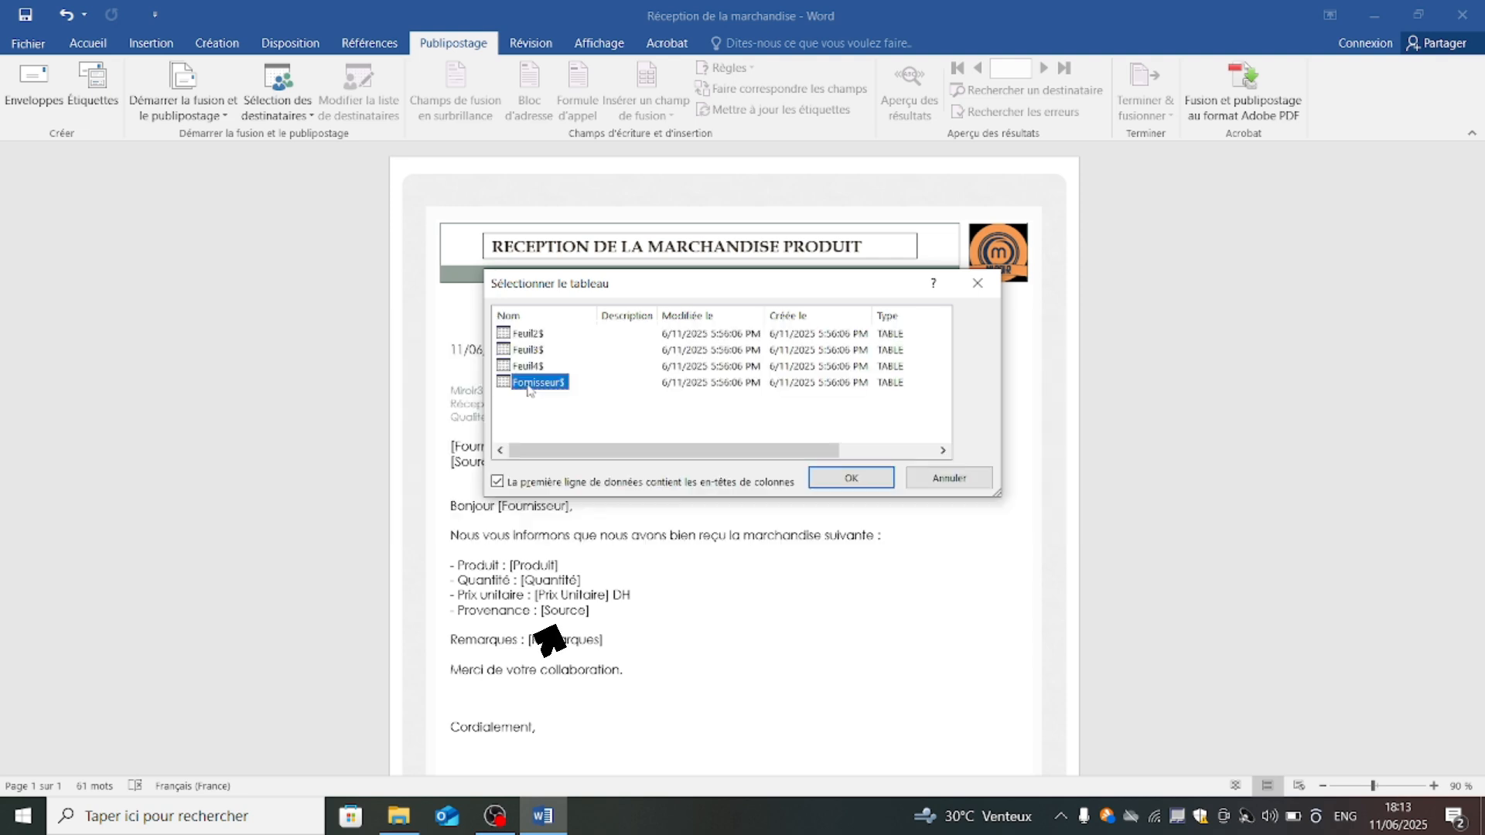
Confirm the Fornisseur$ table as the data source and check the merge recipient list, keeping every product row included.
click(835, 492)
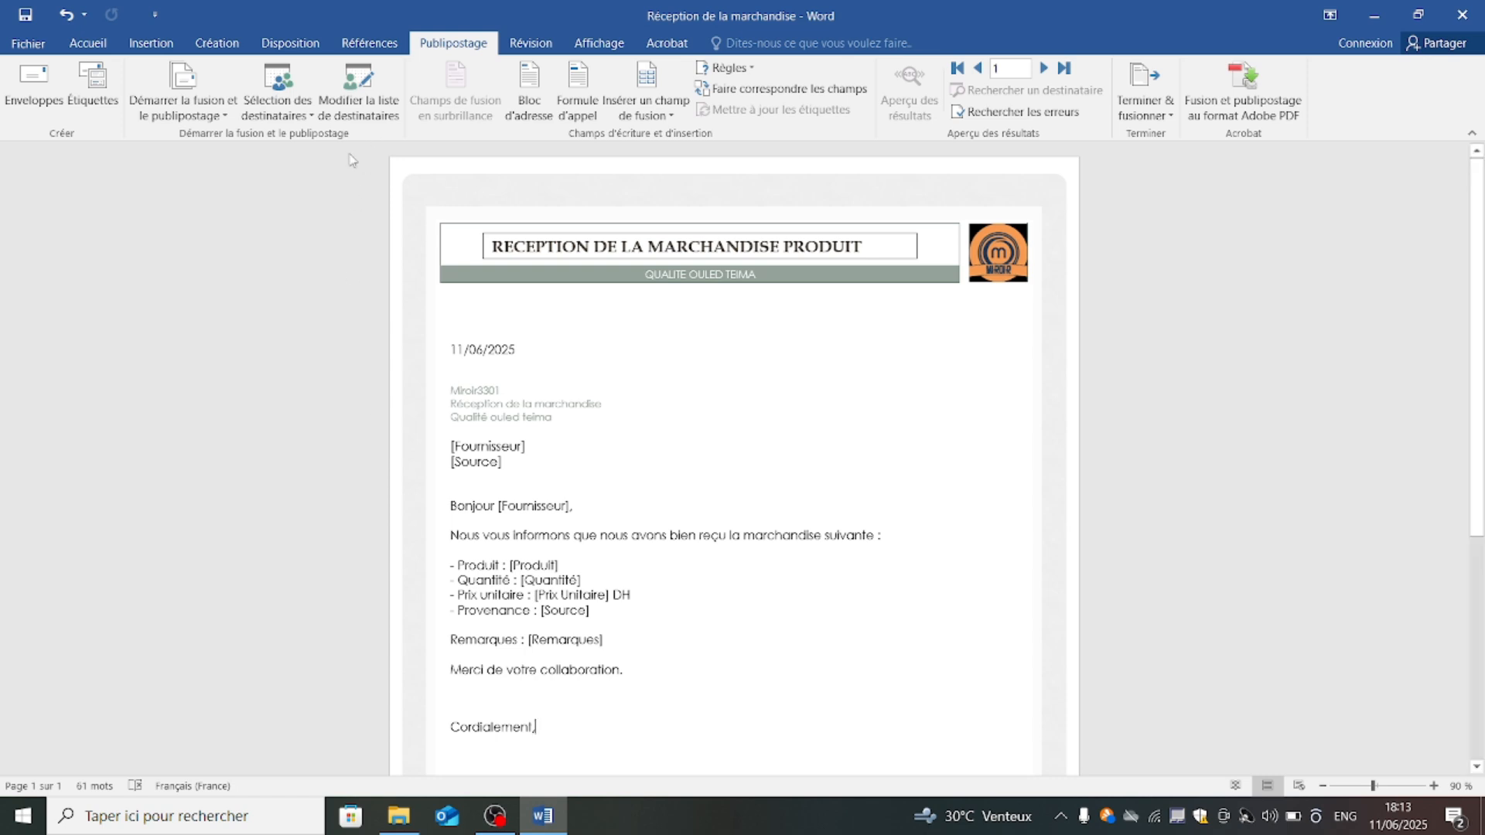
click(345, 109)
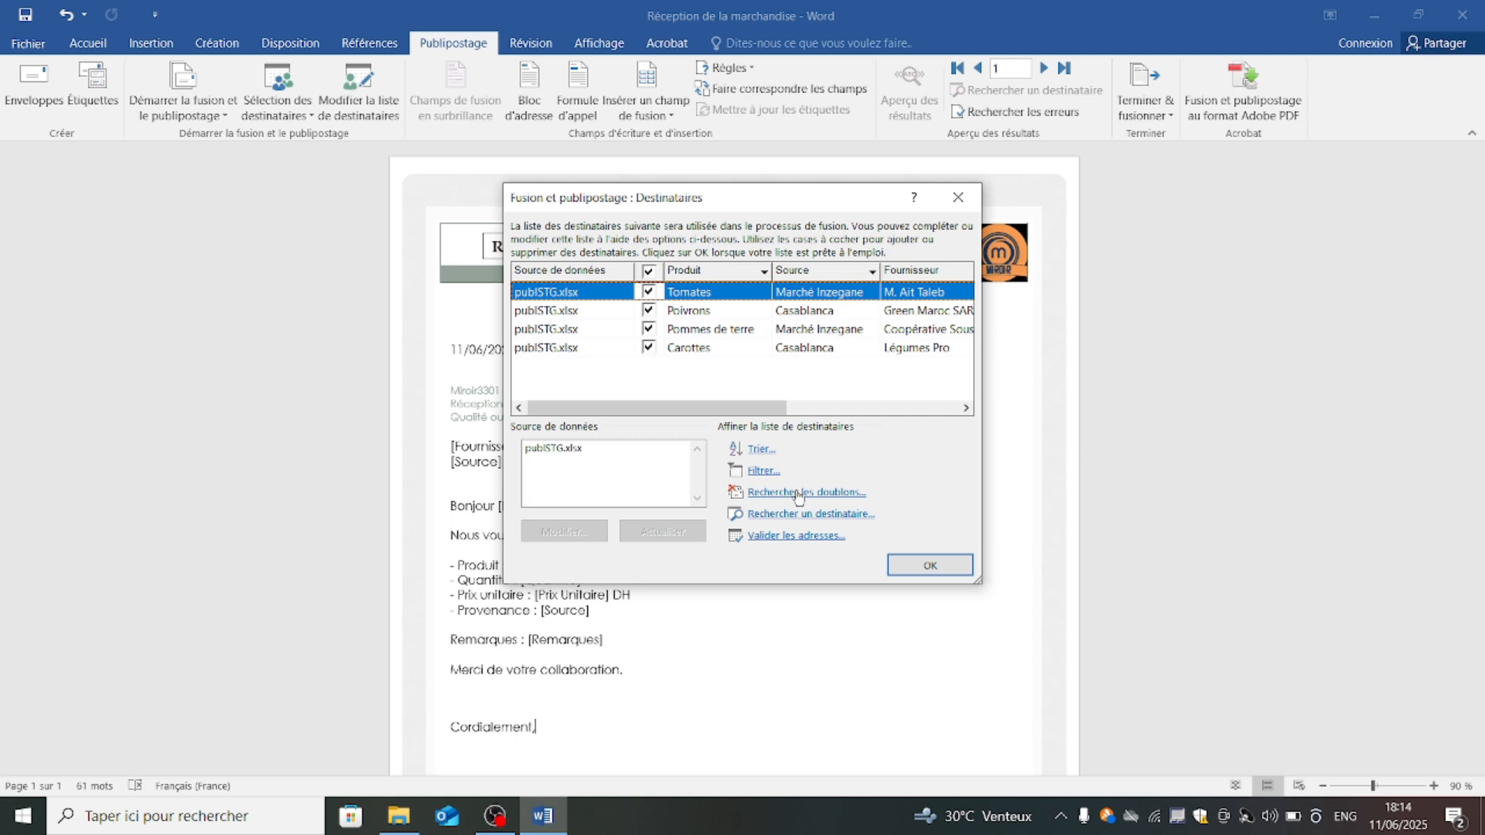
click(648, 350)
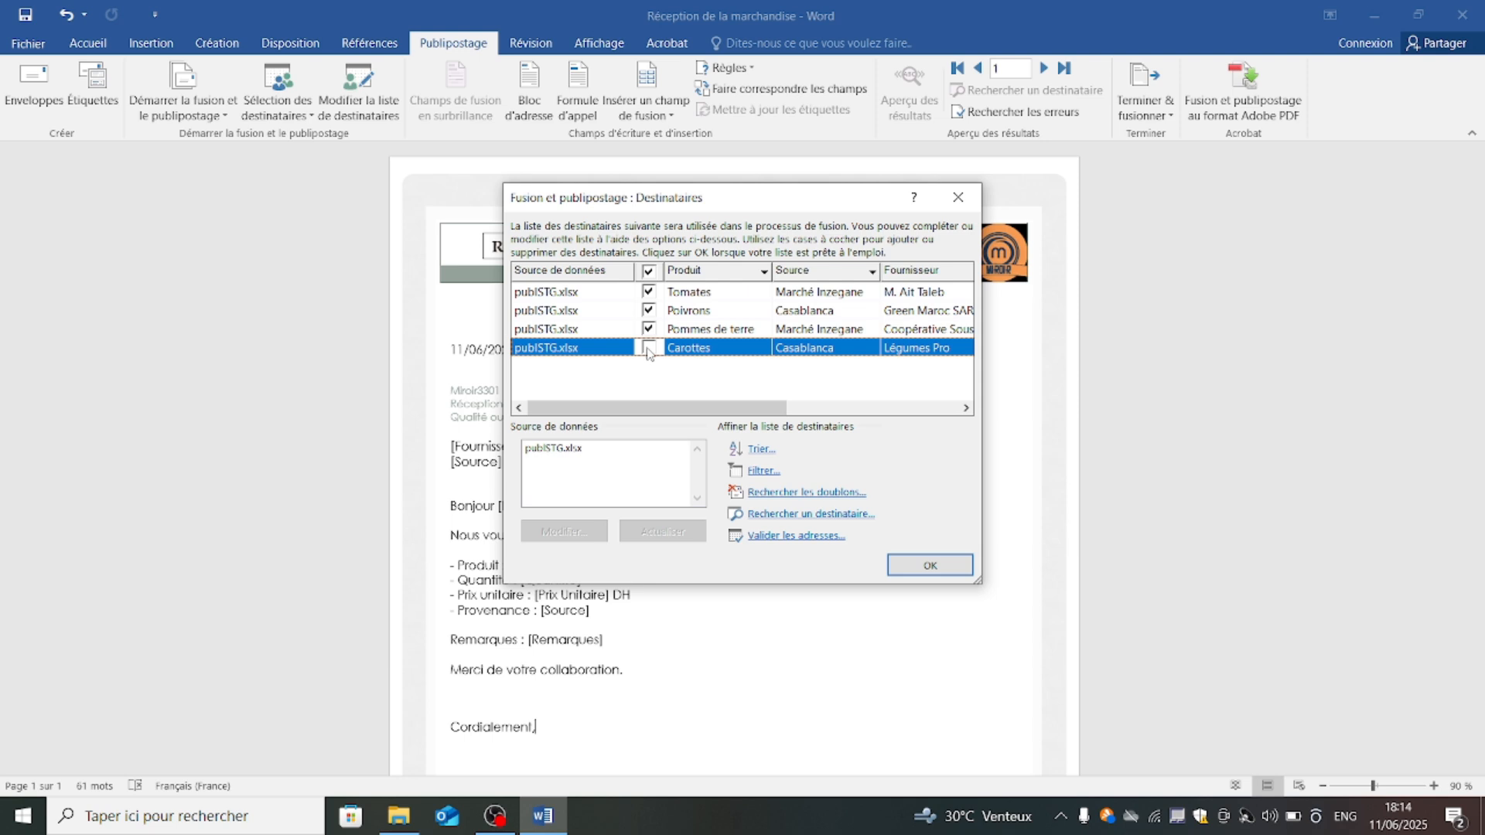
click(649, 349)
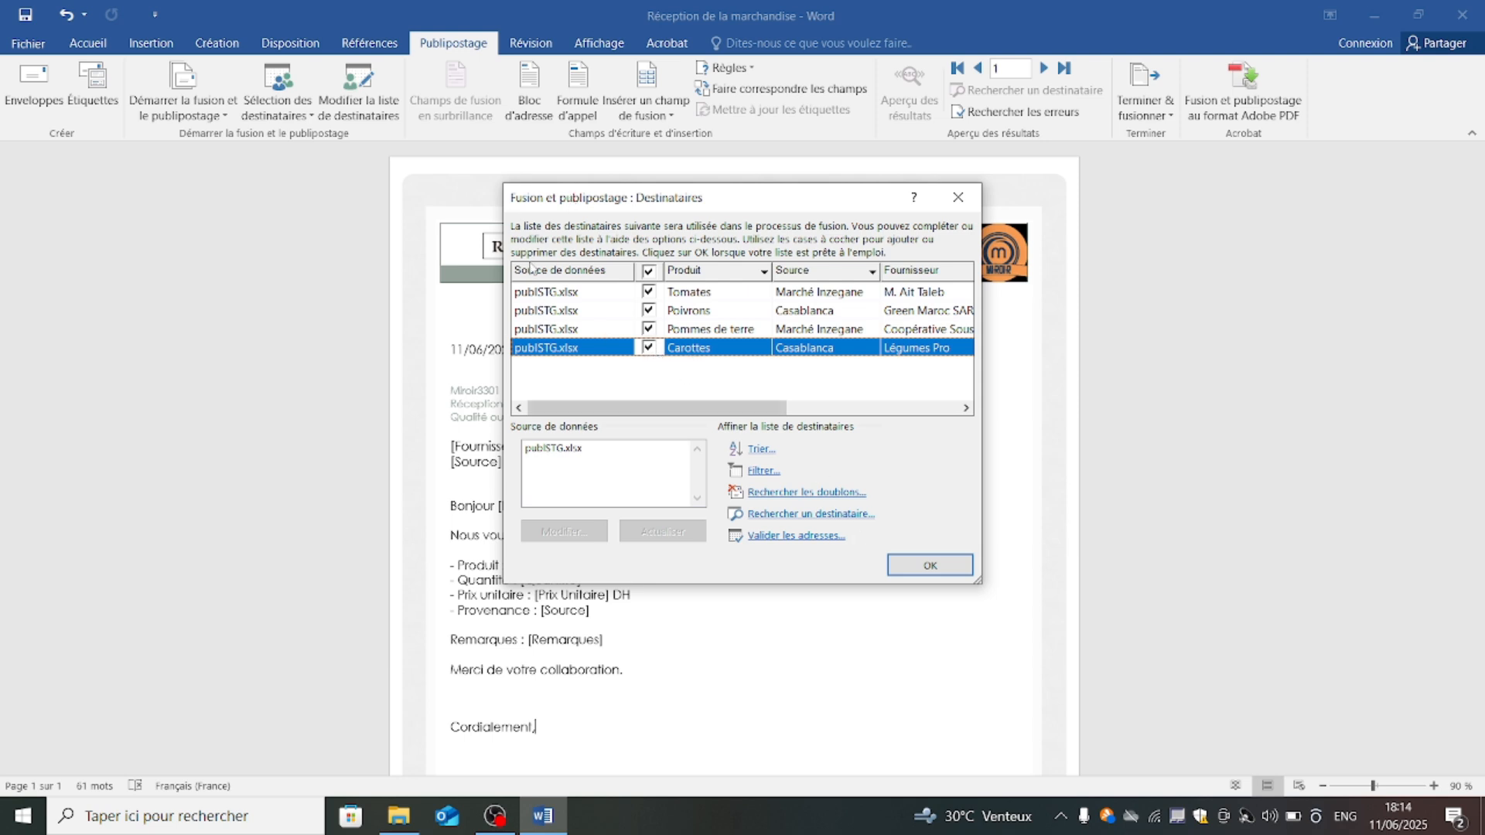
click(918, 570)
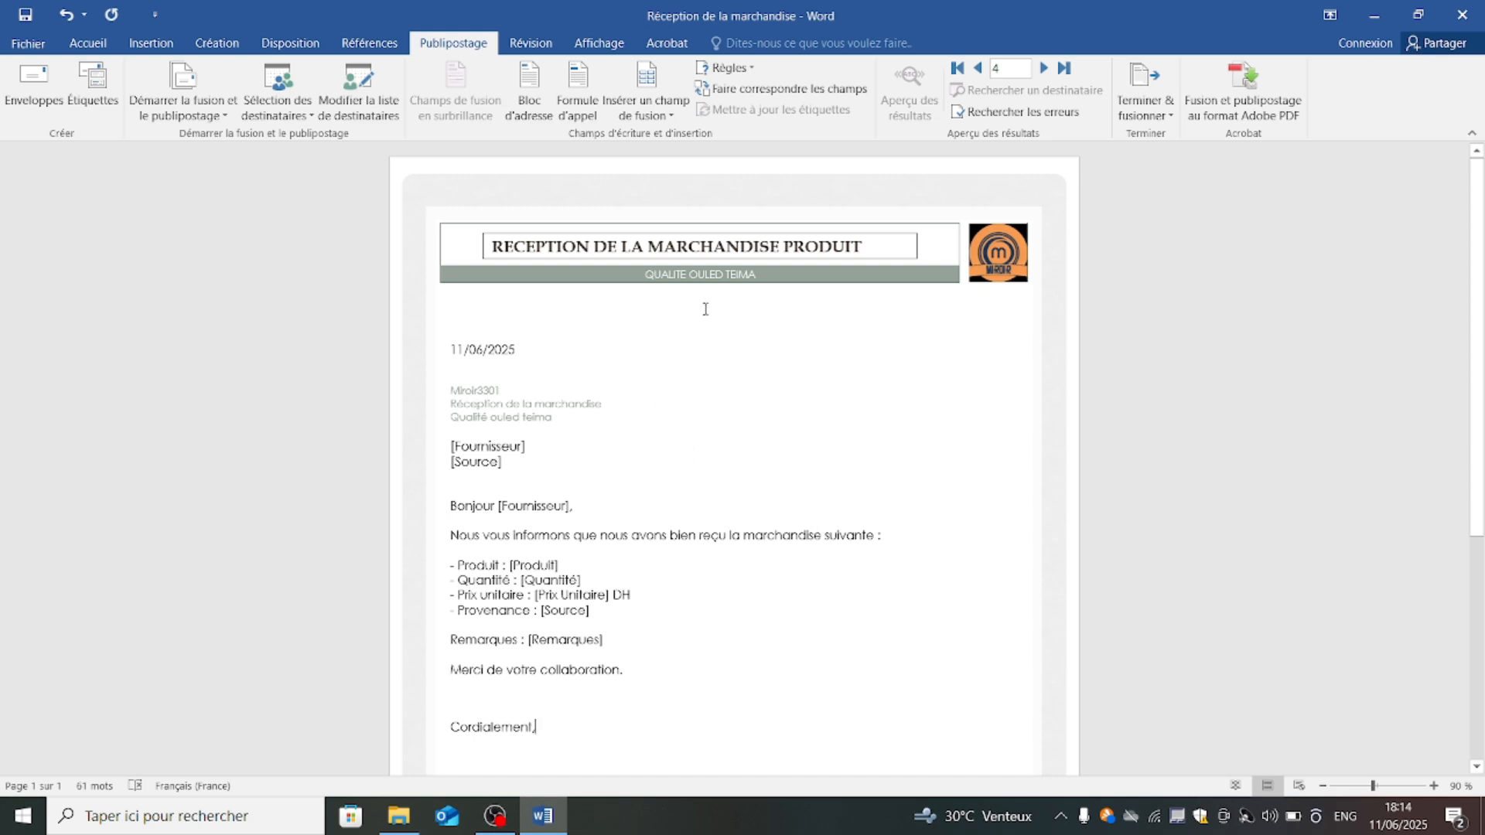
Replace the word PRODUIT in the letter's title with the Produit merge field.
click(662, 116)
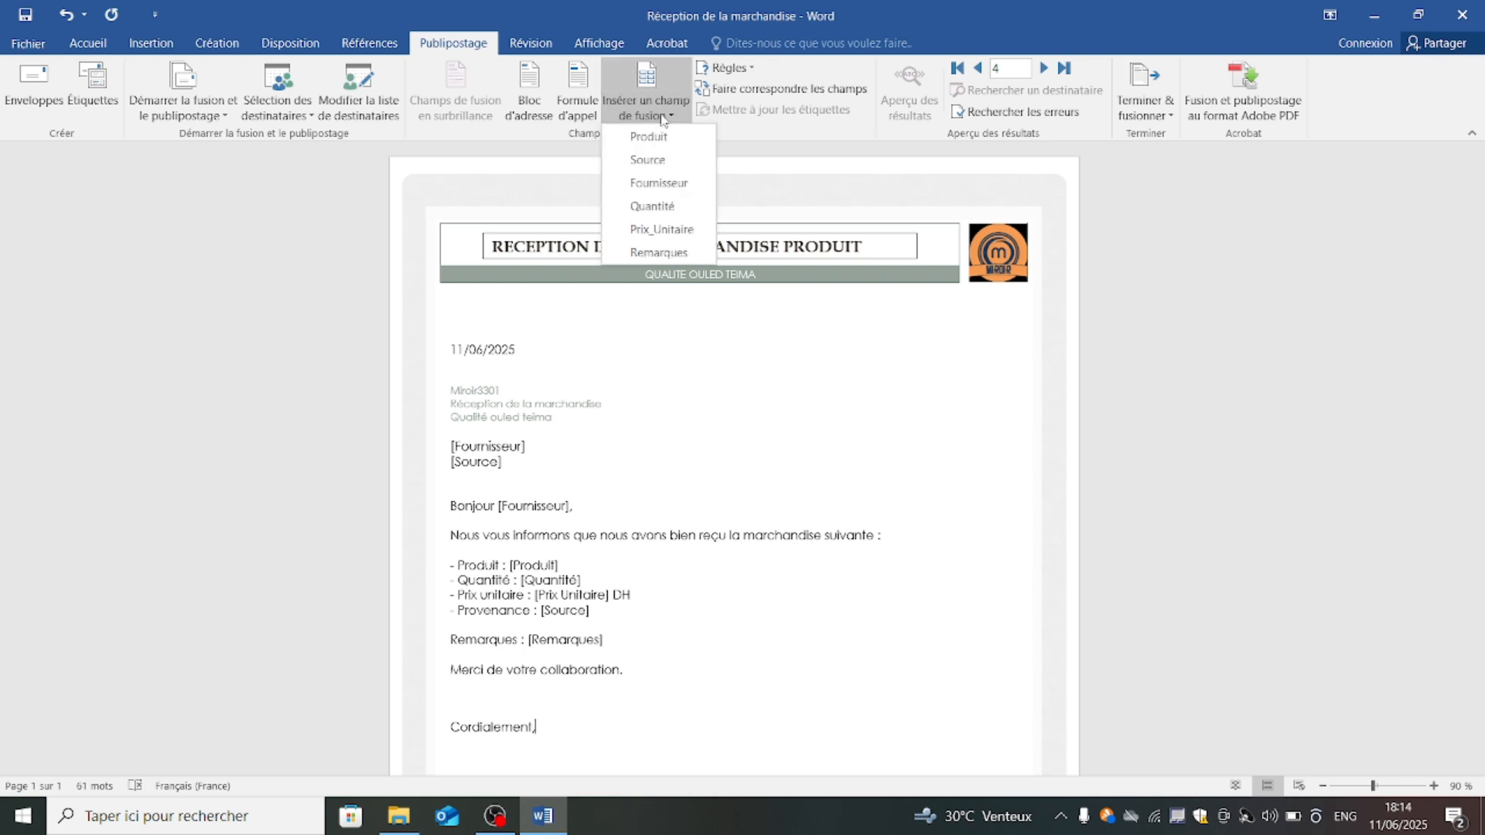
click(710, 483)
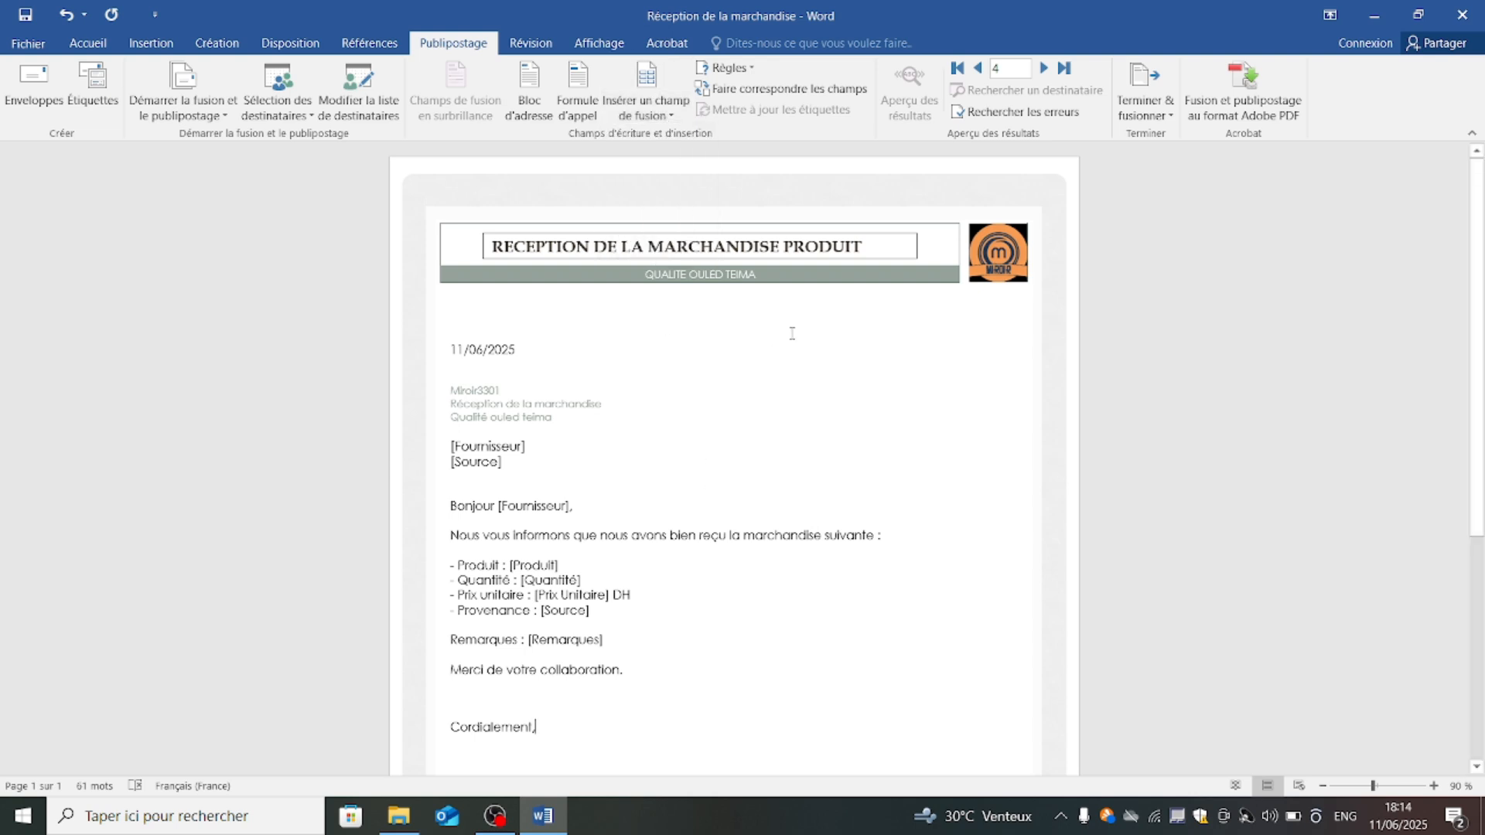
click(867, 249)
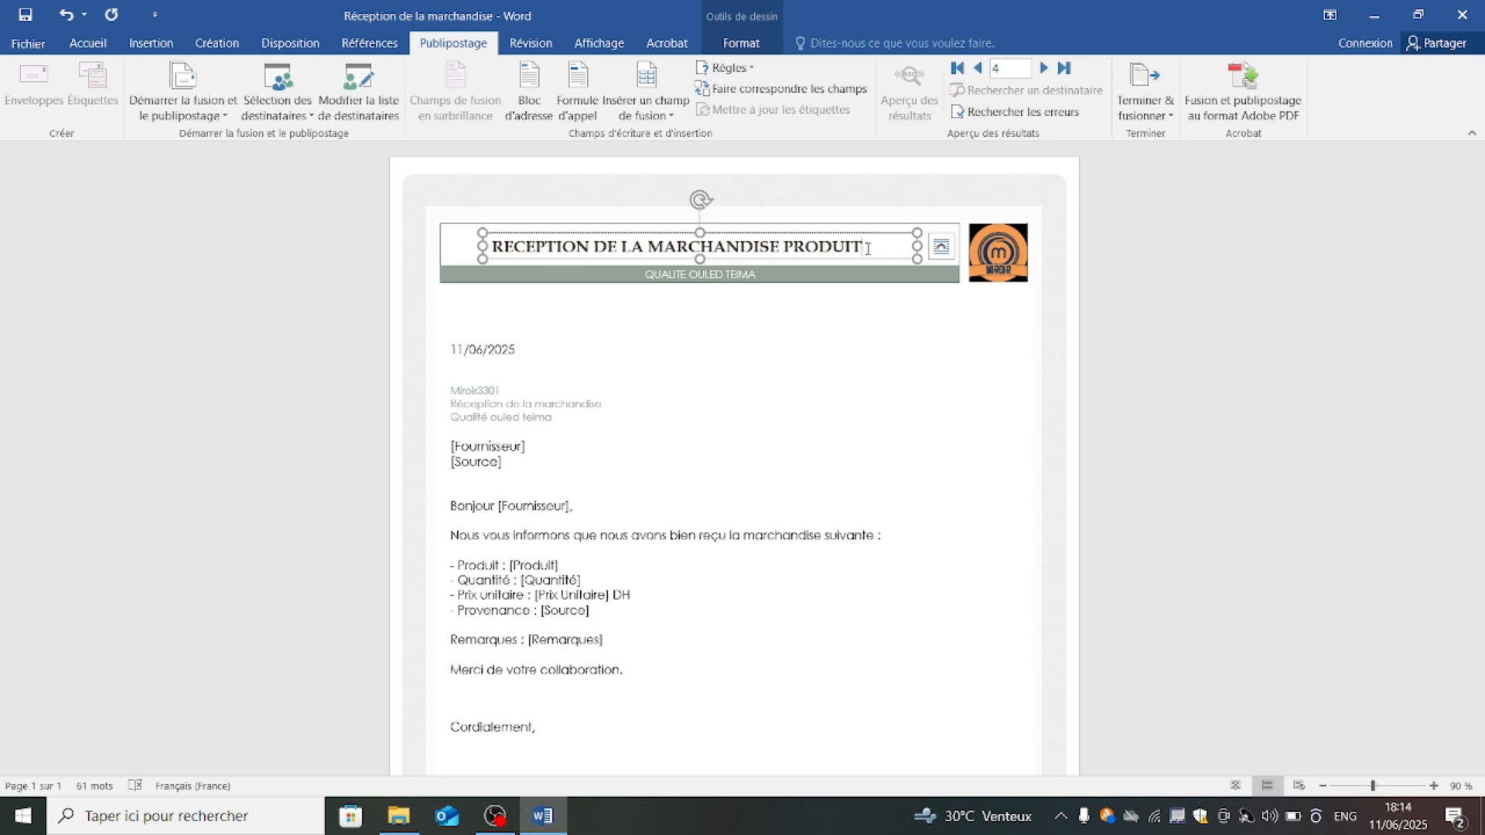
key(BackSpace)
key(BackSpace)
key(BackSpace)
key(BackSpace)
key(BackSpace)
key(BackSpace)
key(BackSpace)
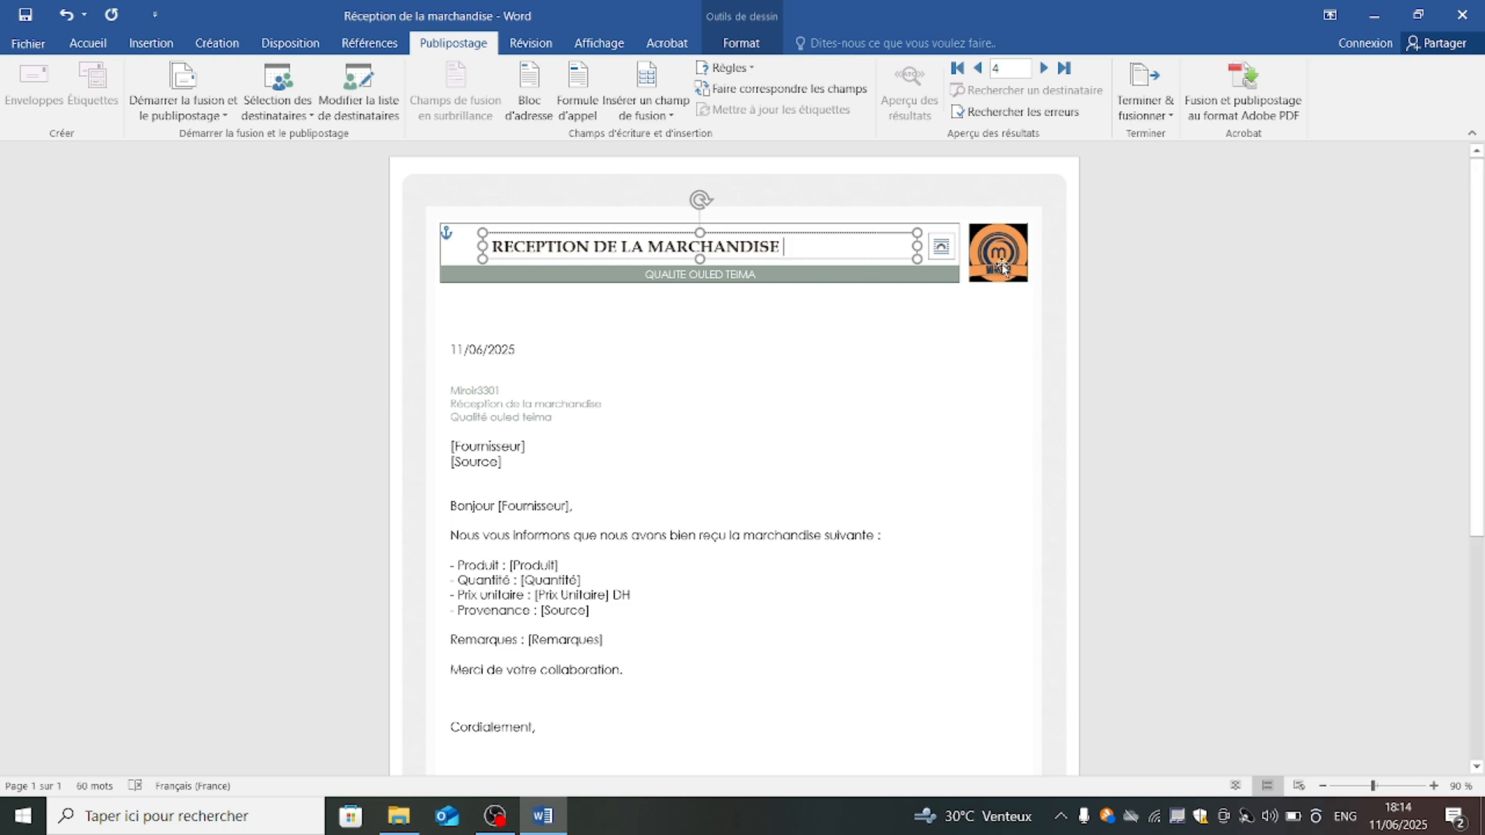
click(638, 116)
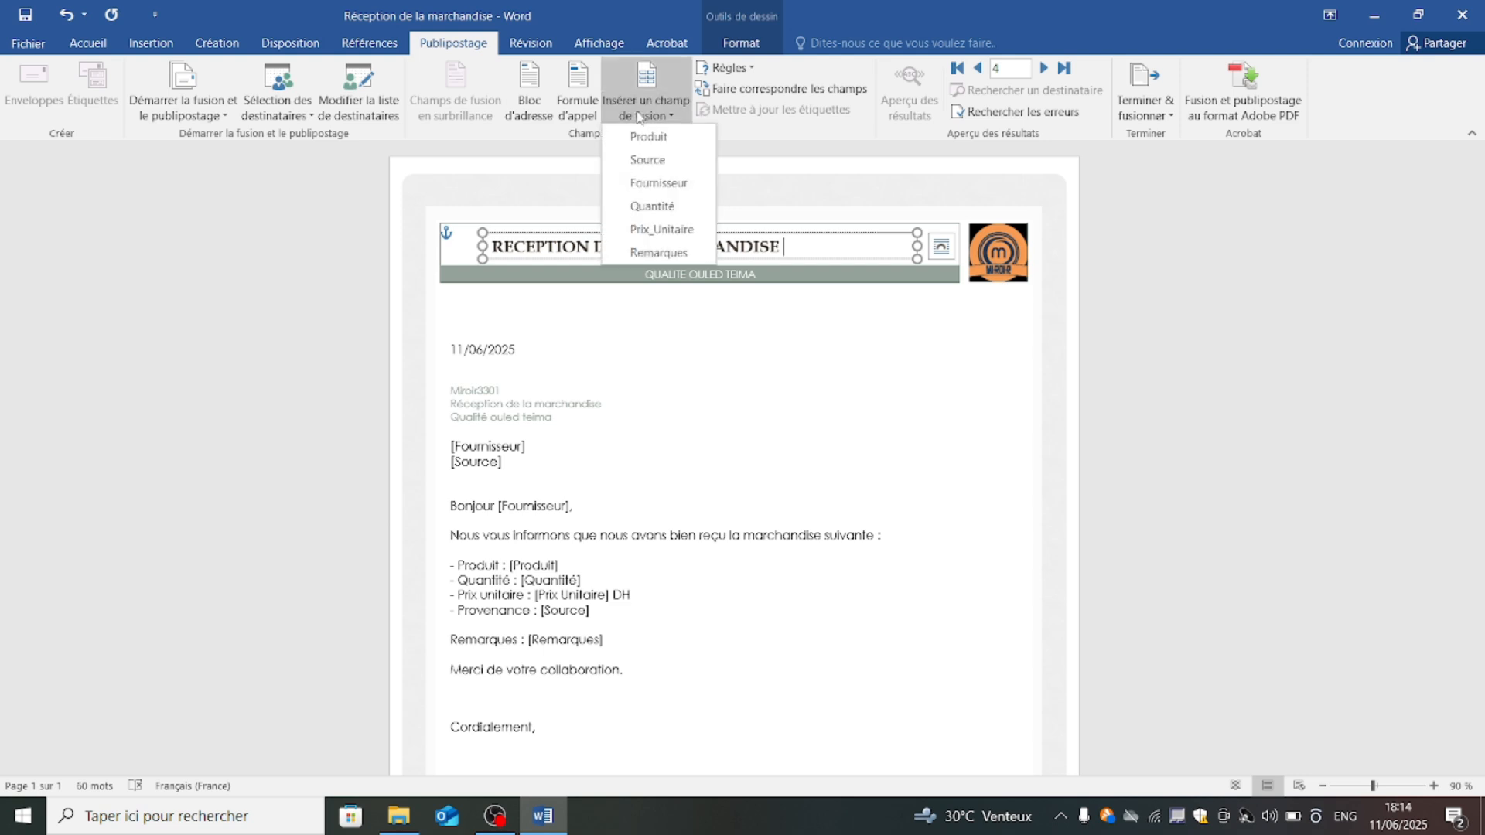
click(648, 136)
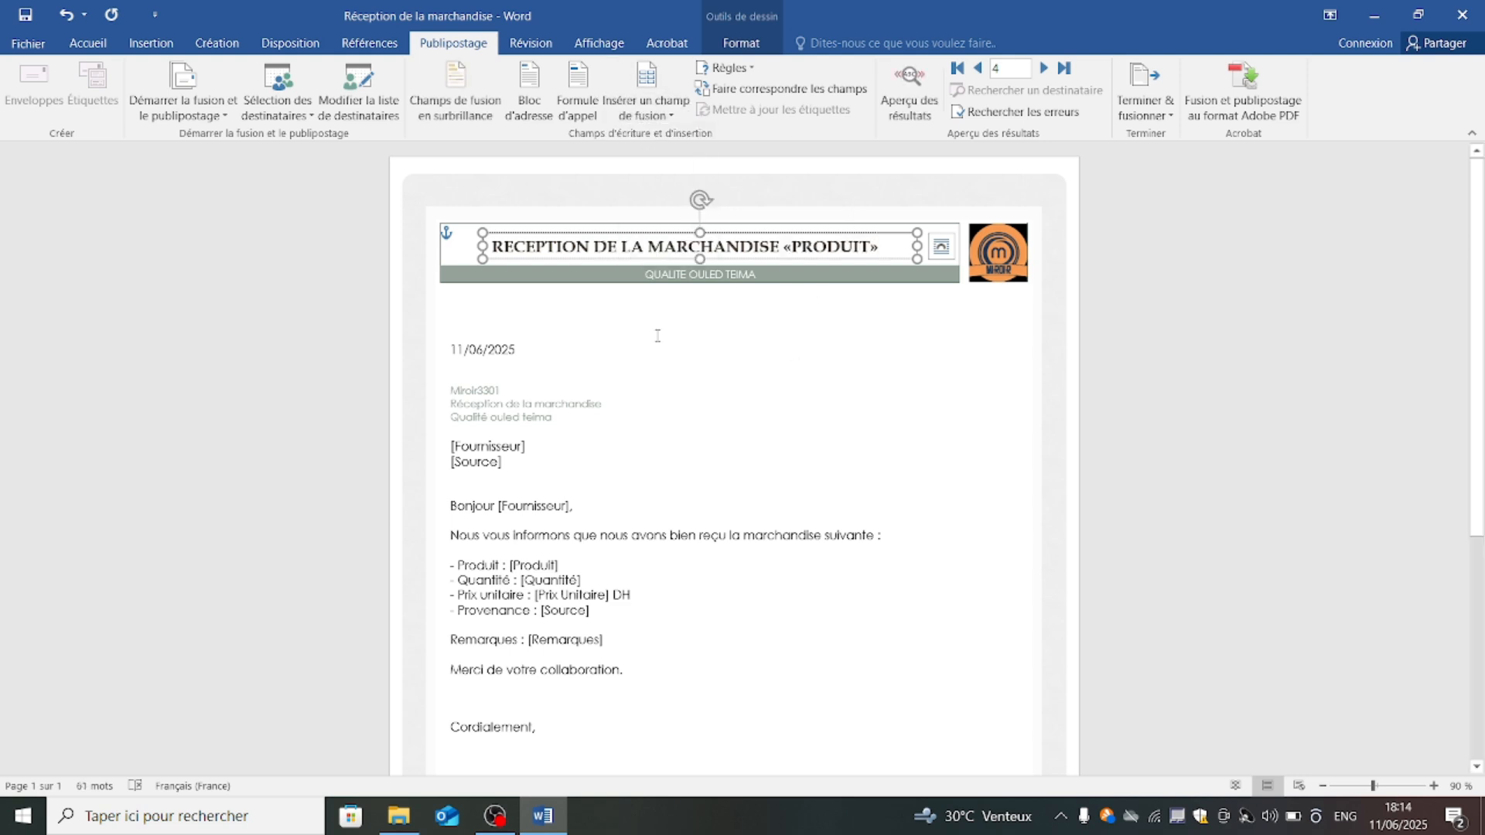
Replace the [Fournisseur] placeholder in the recipient block above the greeting with the Fournisseur merge field.
click(501, 351)
click(529, 355)
click(582, 361)
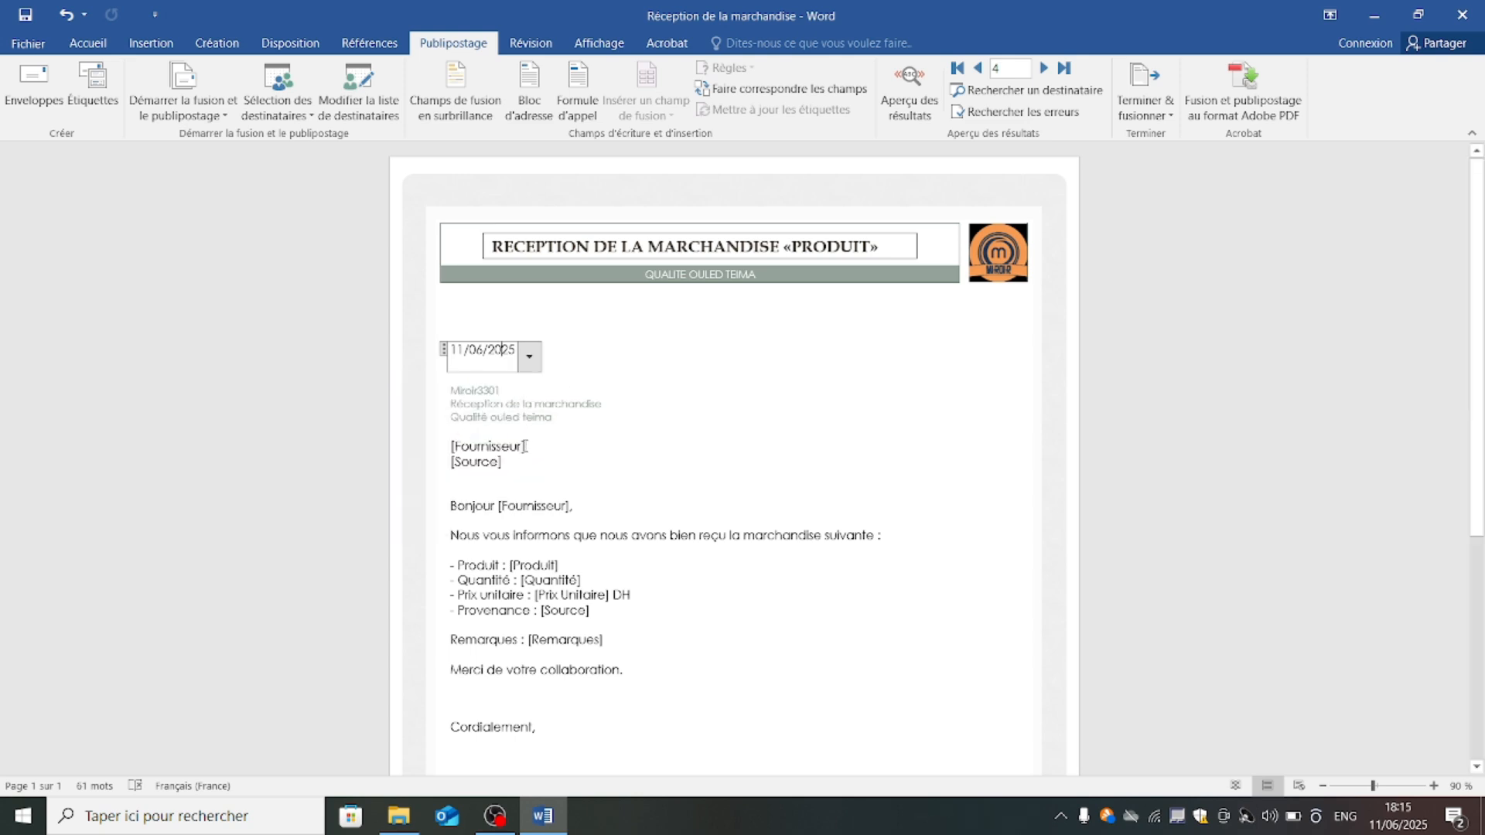
click(512, 422)
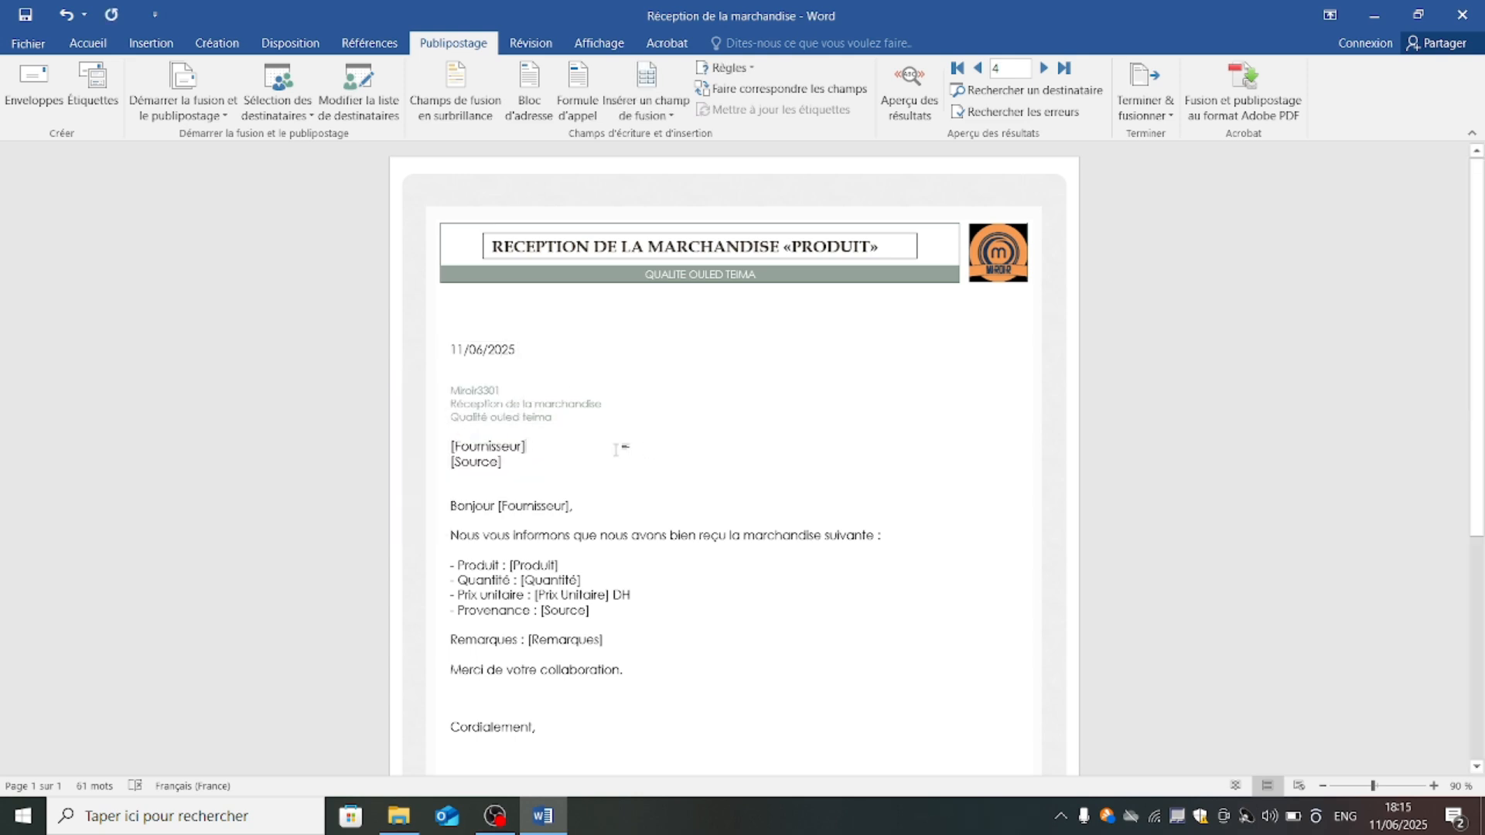
key(BackSpace)
key(BackSpace)
key(BackSpace)
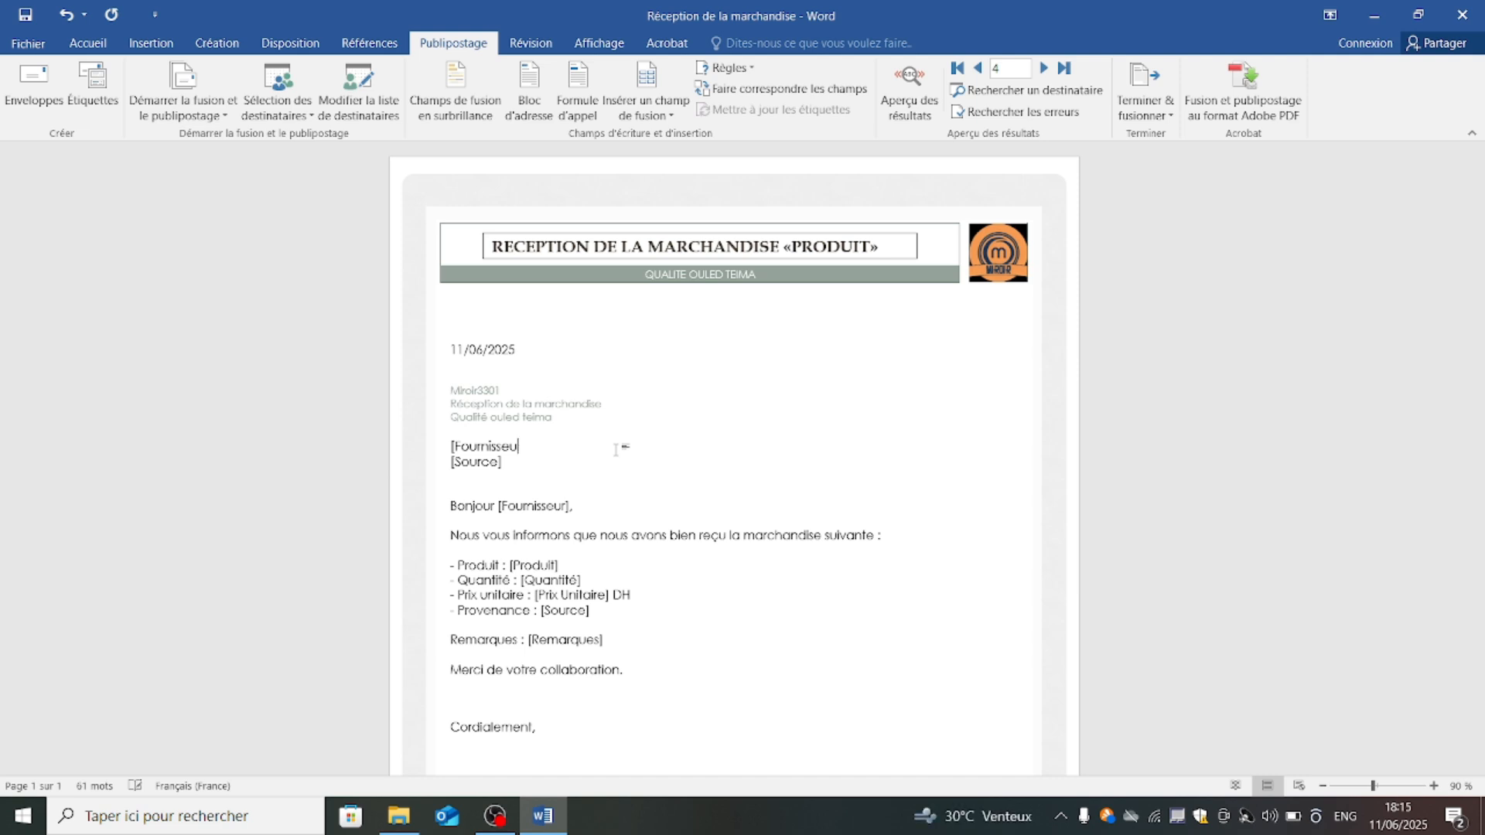
key(BackSpace)
key(BackSpace)
key(BackSpace)
key(BackSpace)
key(BackSpace)
key(BackSpace)
key(BackSpace)
key(BackSpace)
key(BackSpace)
click(631, 114)
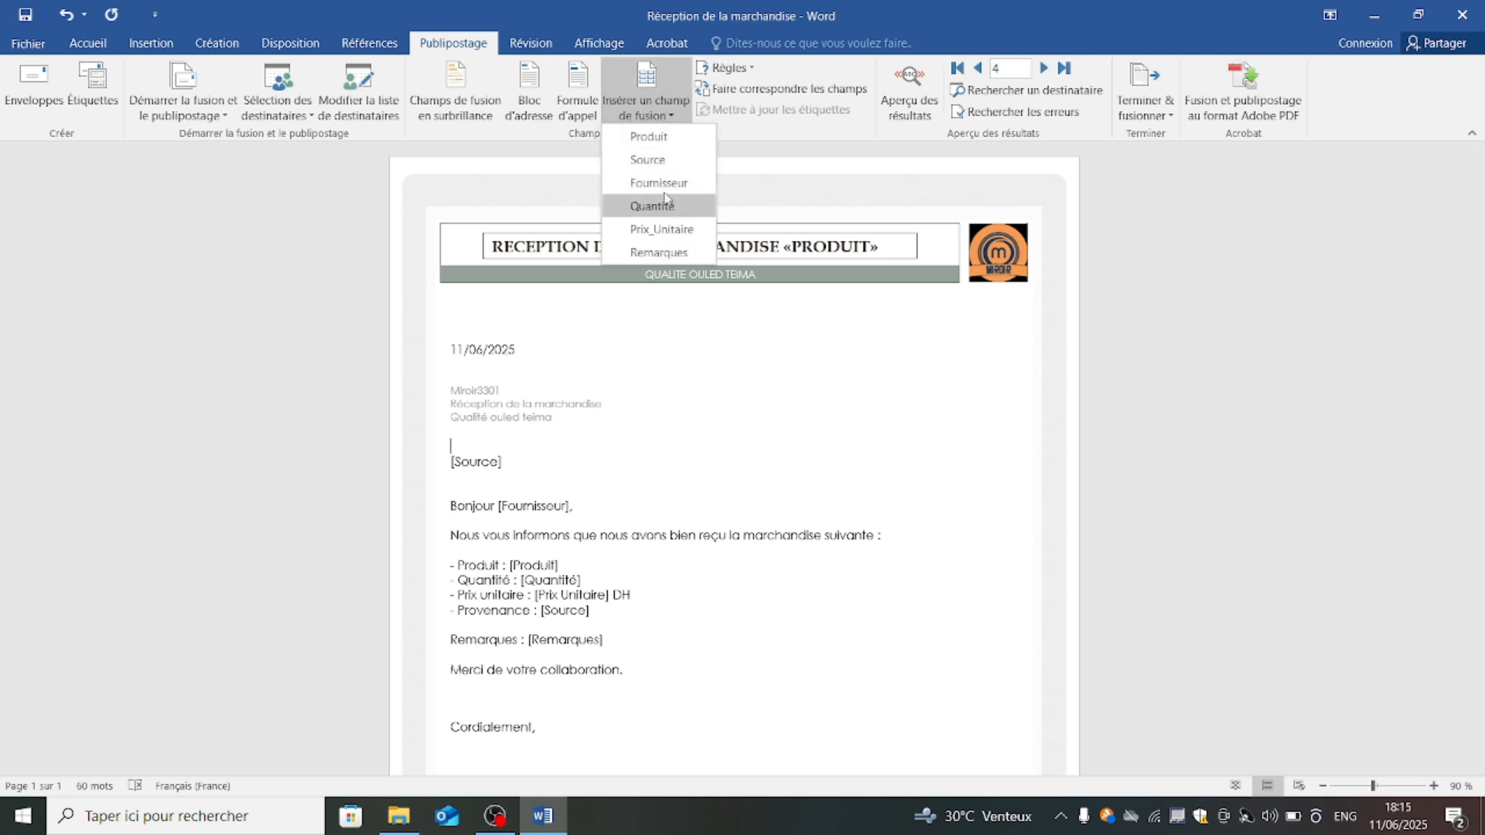
click(659, 183)
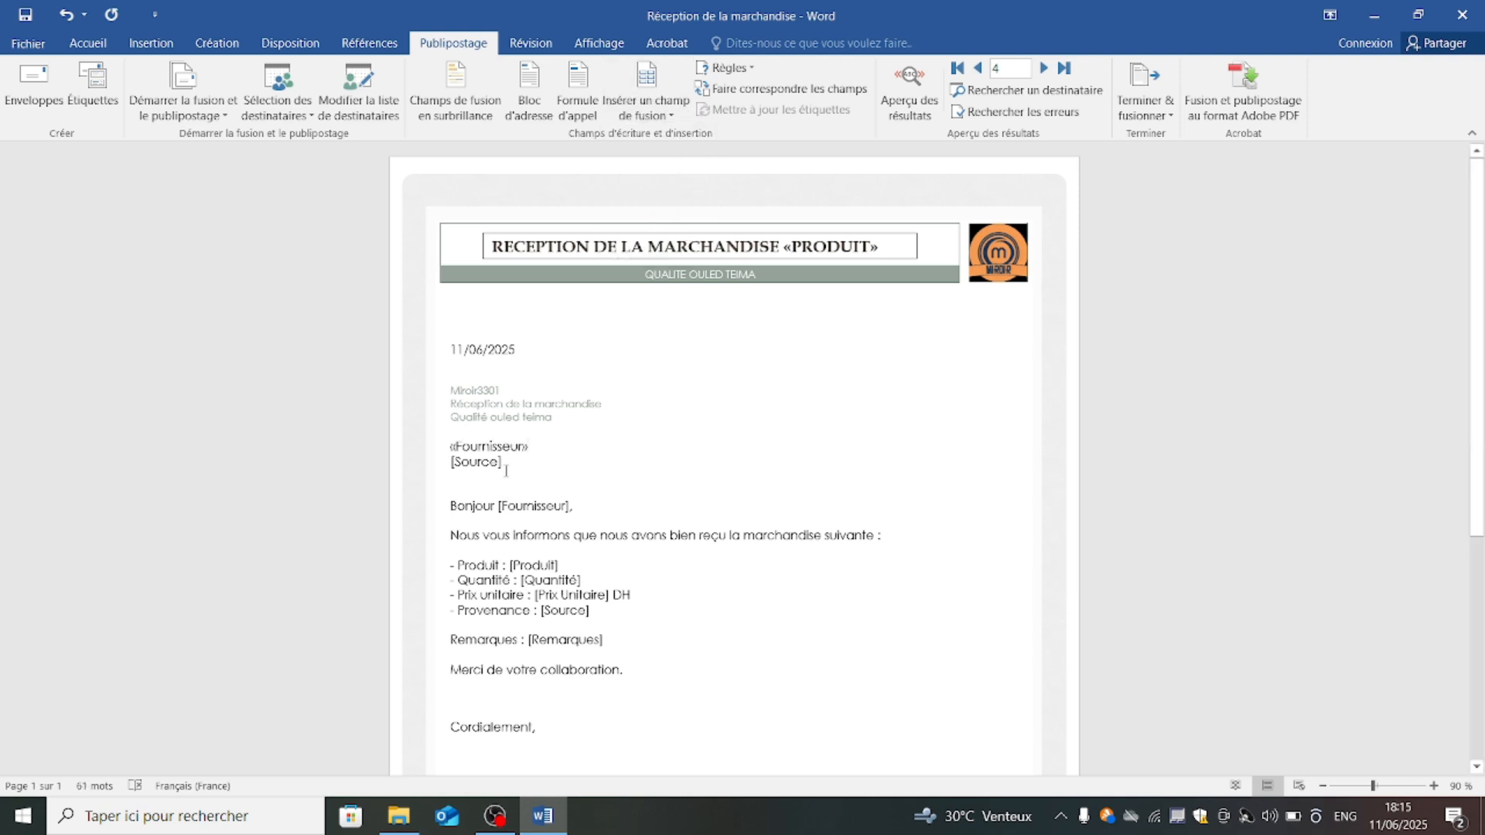
Replace the [Source] placeholder beneath the supplier field in the recipient block with the Source merge field.
key(BackSpace)
key(BackSpace)
key(BackSpace)
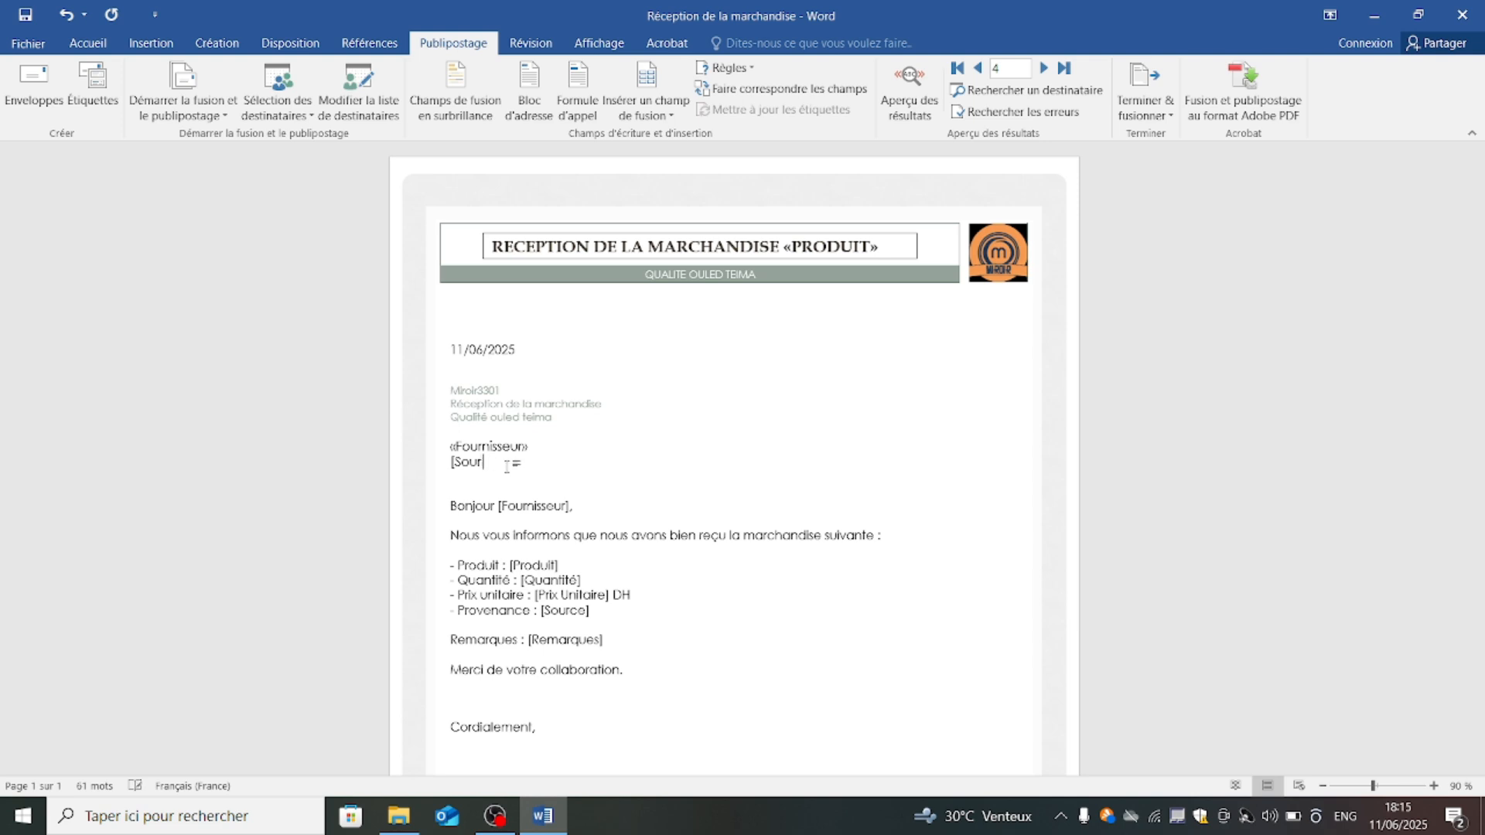
key(BackSpace)
key(BackSpace)
key(BackSpace)
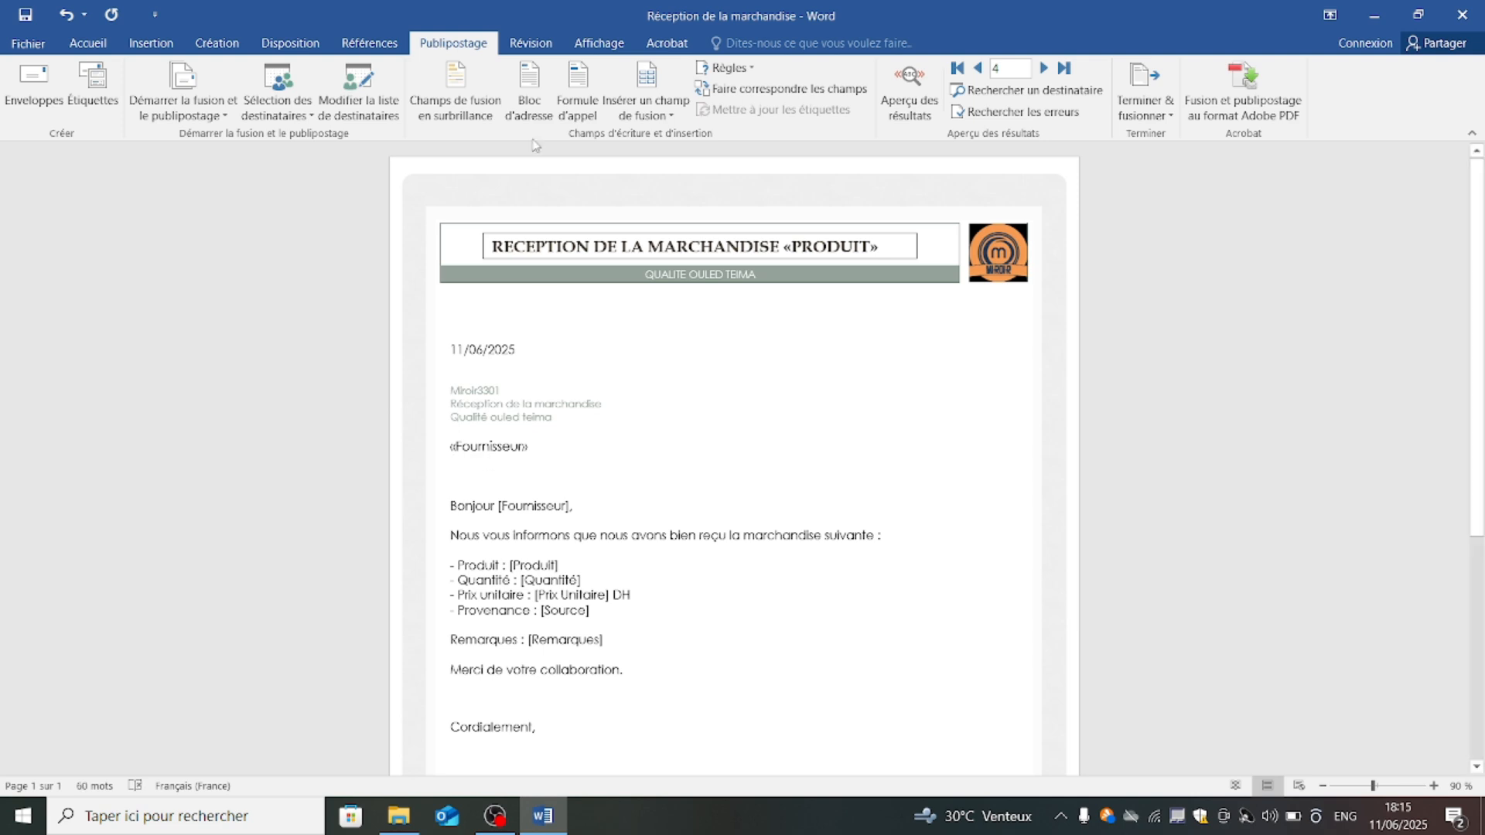
click(633, 116)
click(658, 171)
Replace the [Fournisseur] placeholder in the Bonjour greeting with the Fournisseur merge field, keeping the comma.
click(579, 507)
key(BackSpace)
key(BackSpace)
key(BackSpace)
key(BackSpace)
key(BackSpace)
key(BackSpace)
key(BackSpace)
key(BackSpace)
key(BackSpace)
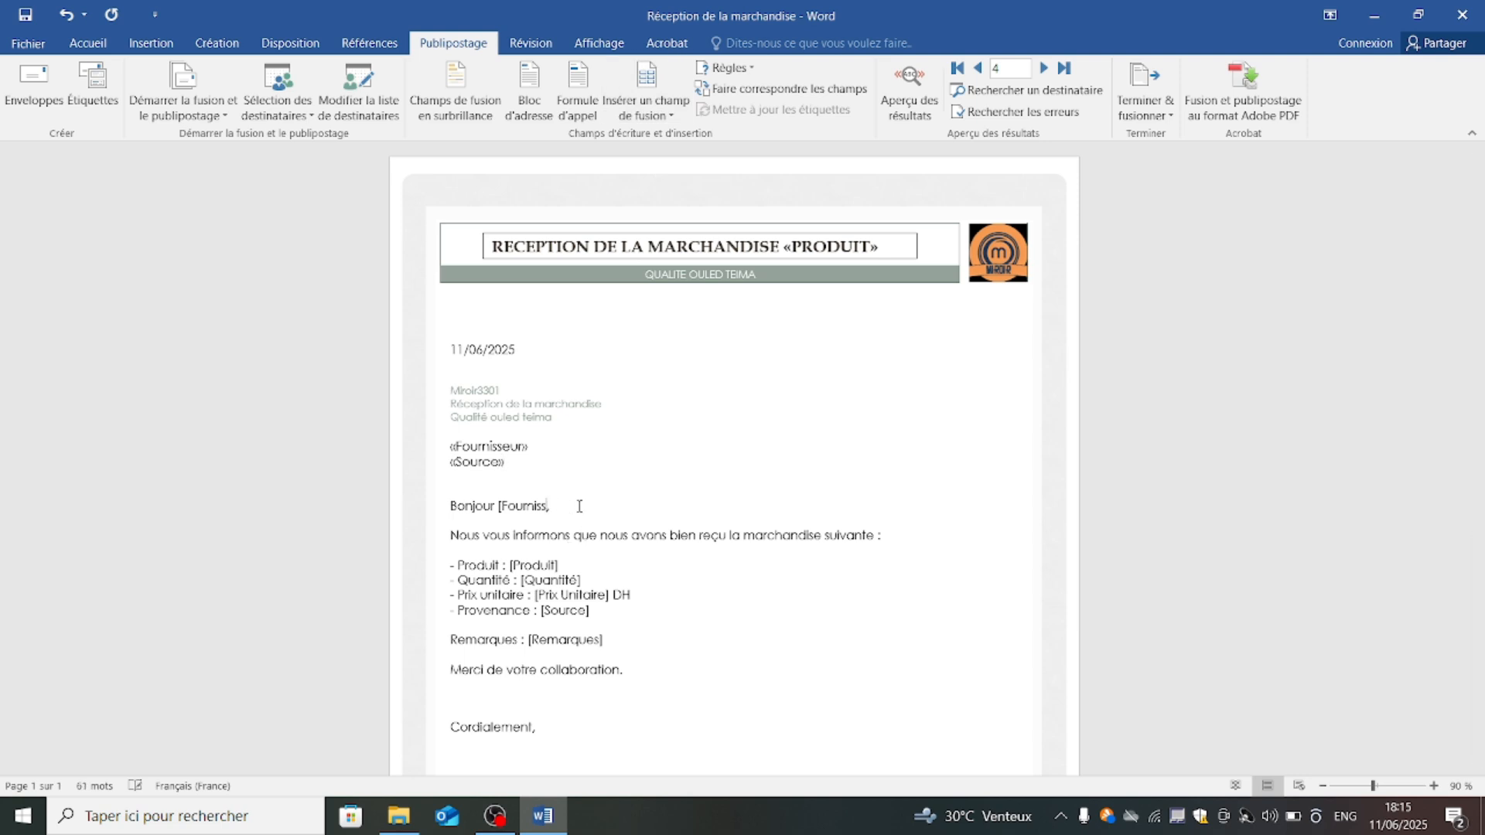
key(BackSpace)
key(BackSpace)
key(BackSpace)
click(663, 117)
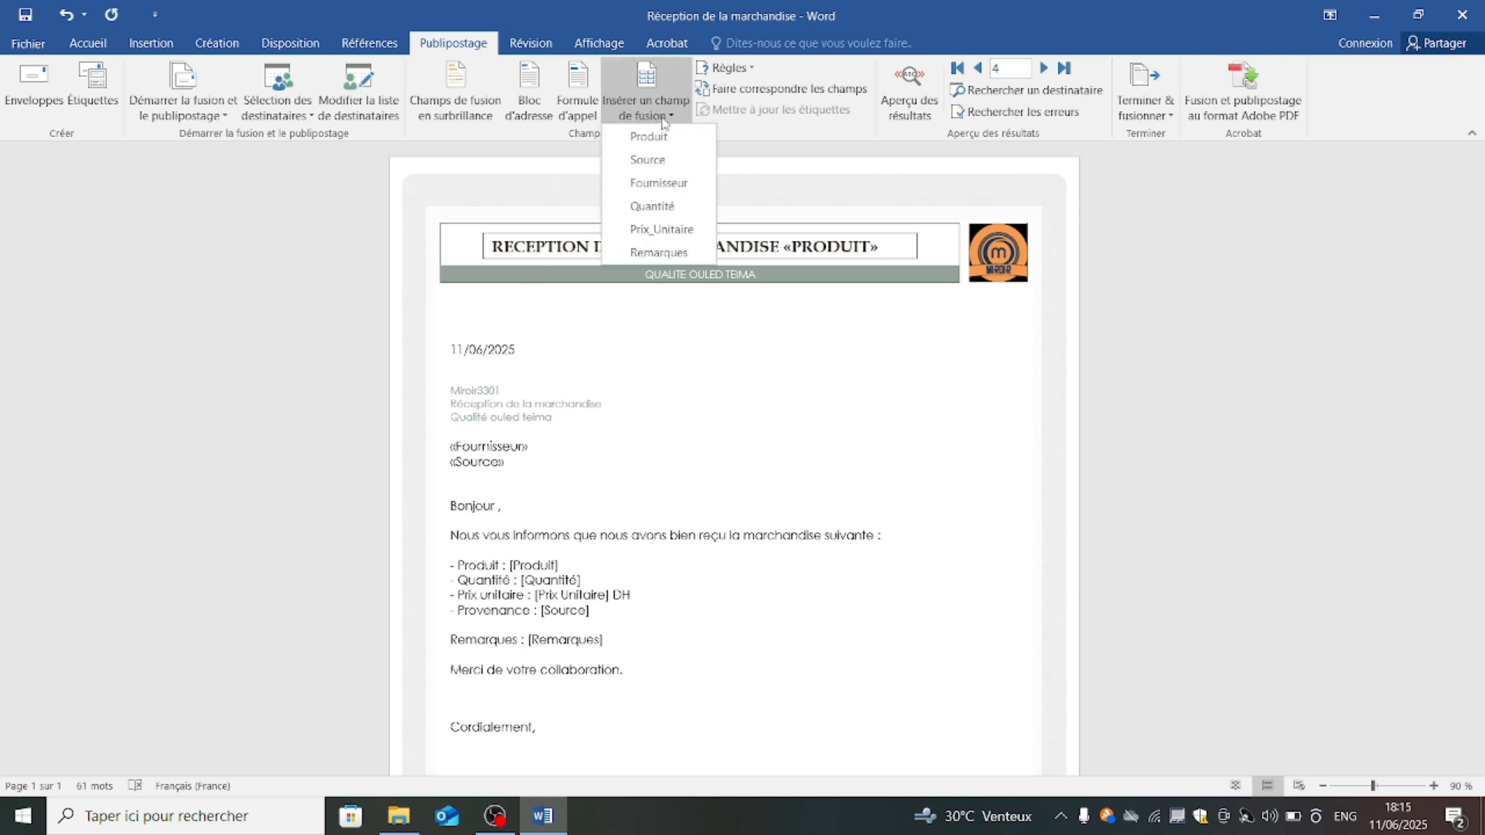
click(682, 184)
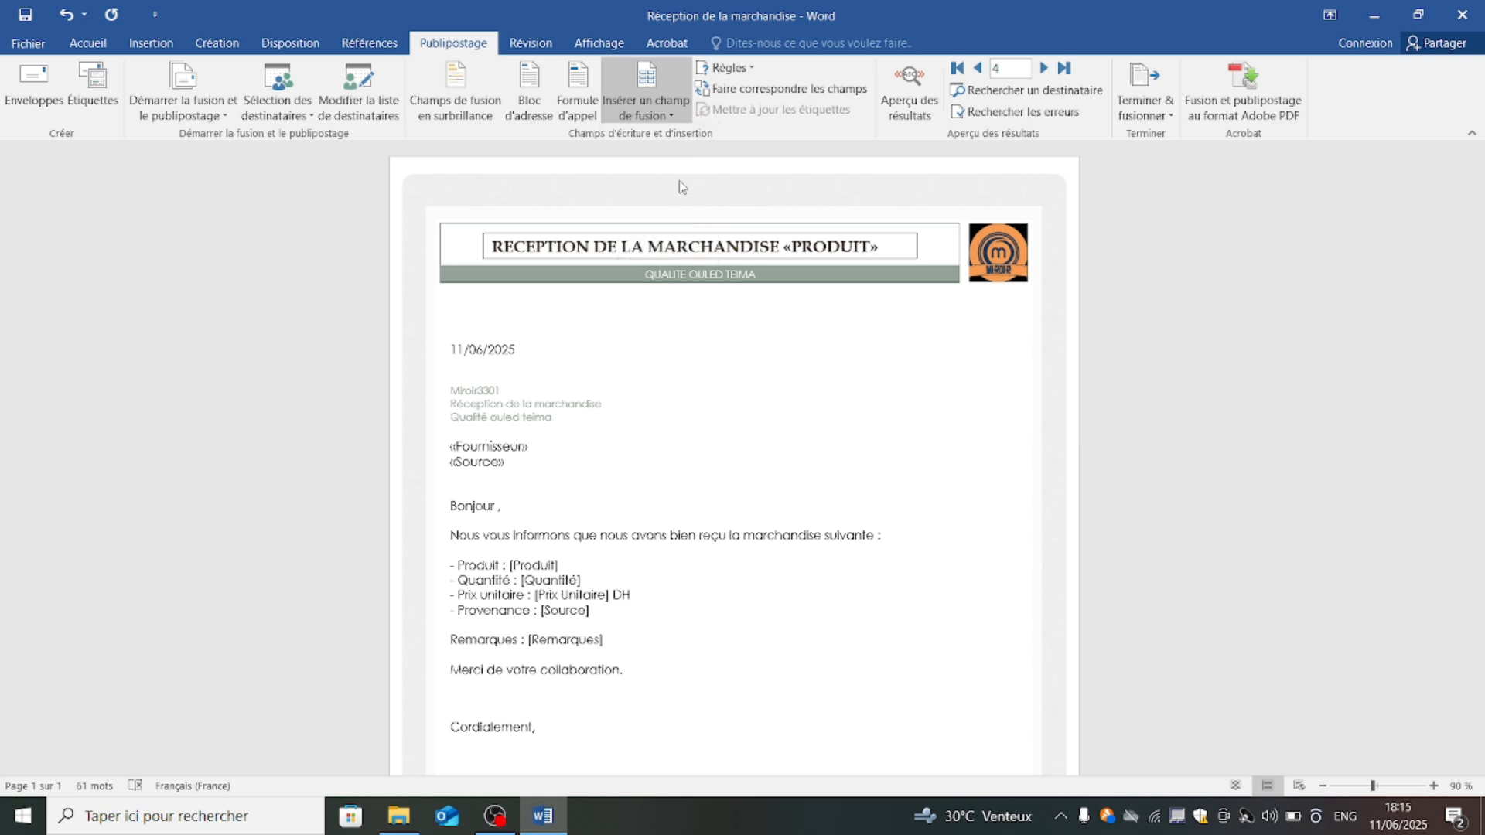
Replace the [Produit] placeholder on the Produit line of the goods list with the Produit merge field.
scroll(613, 520, down, 1)
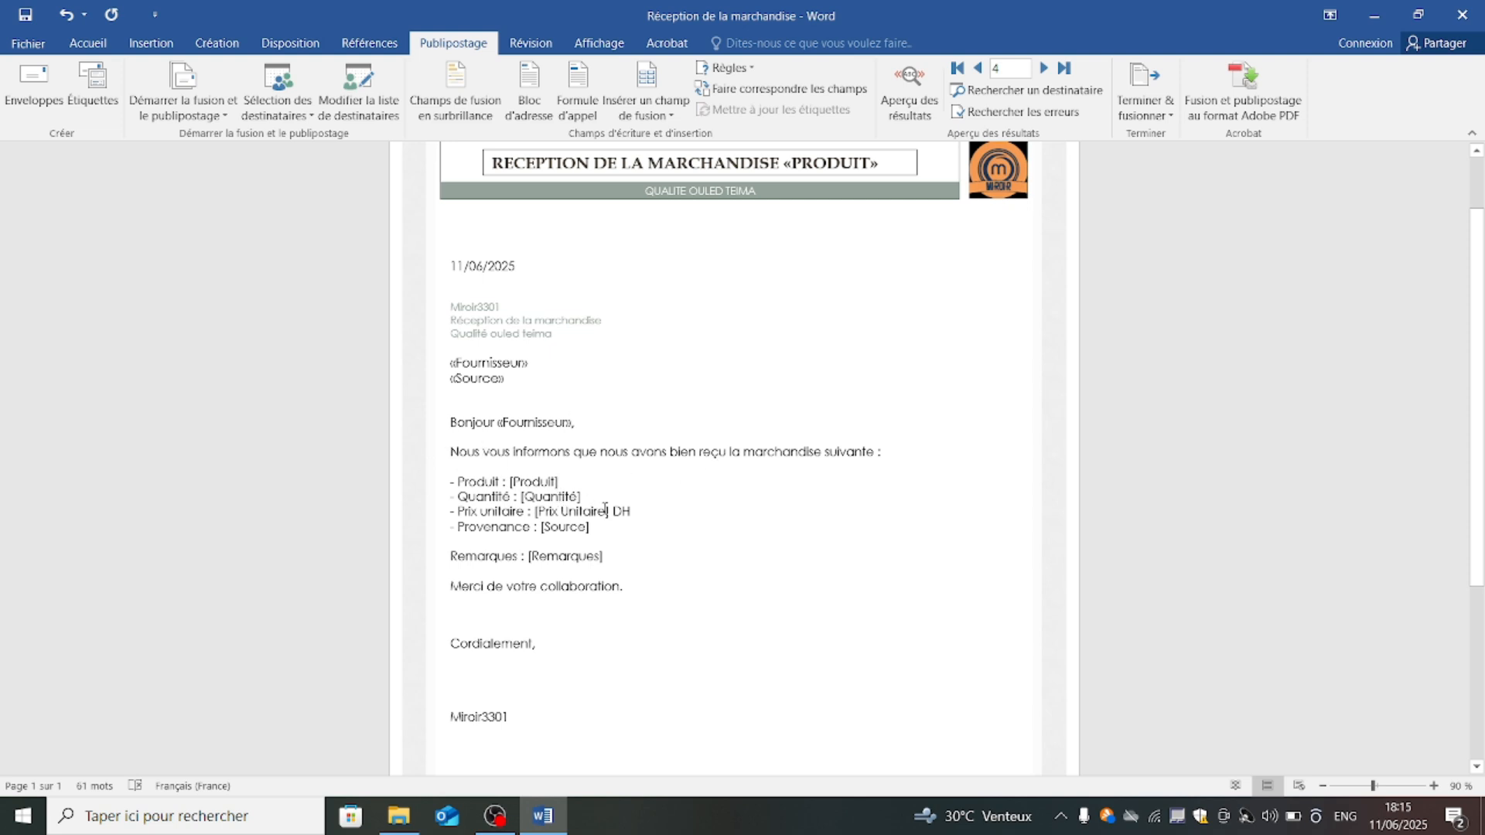
key(BackSpace)
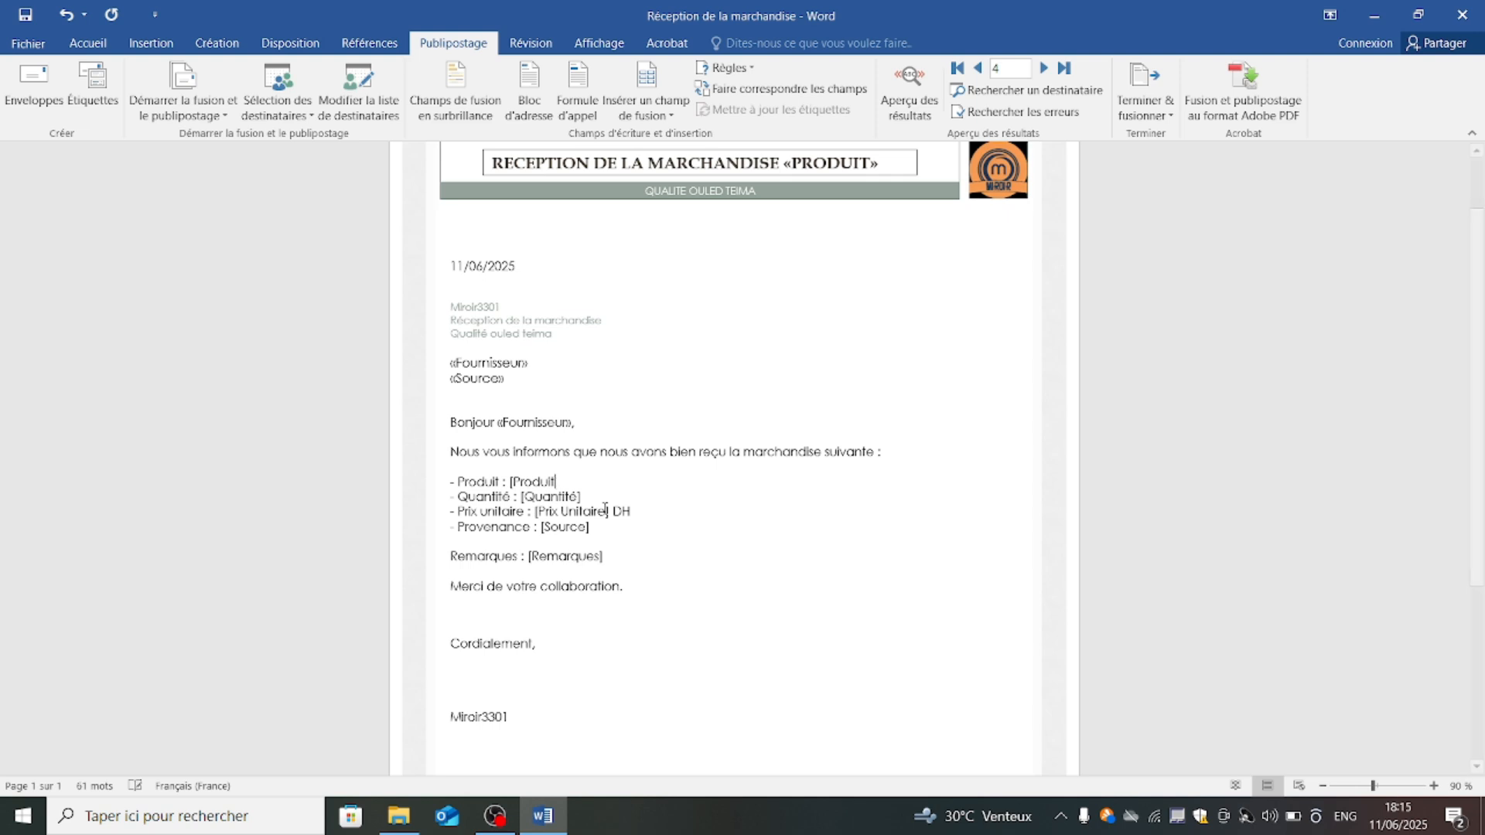
key(BackSpace)
key(BackSpace)
click(641, 116)
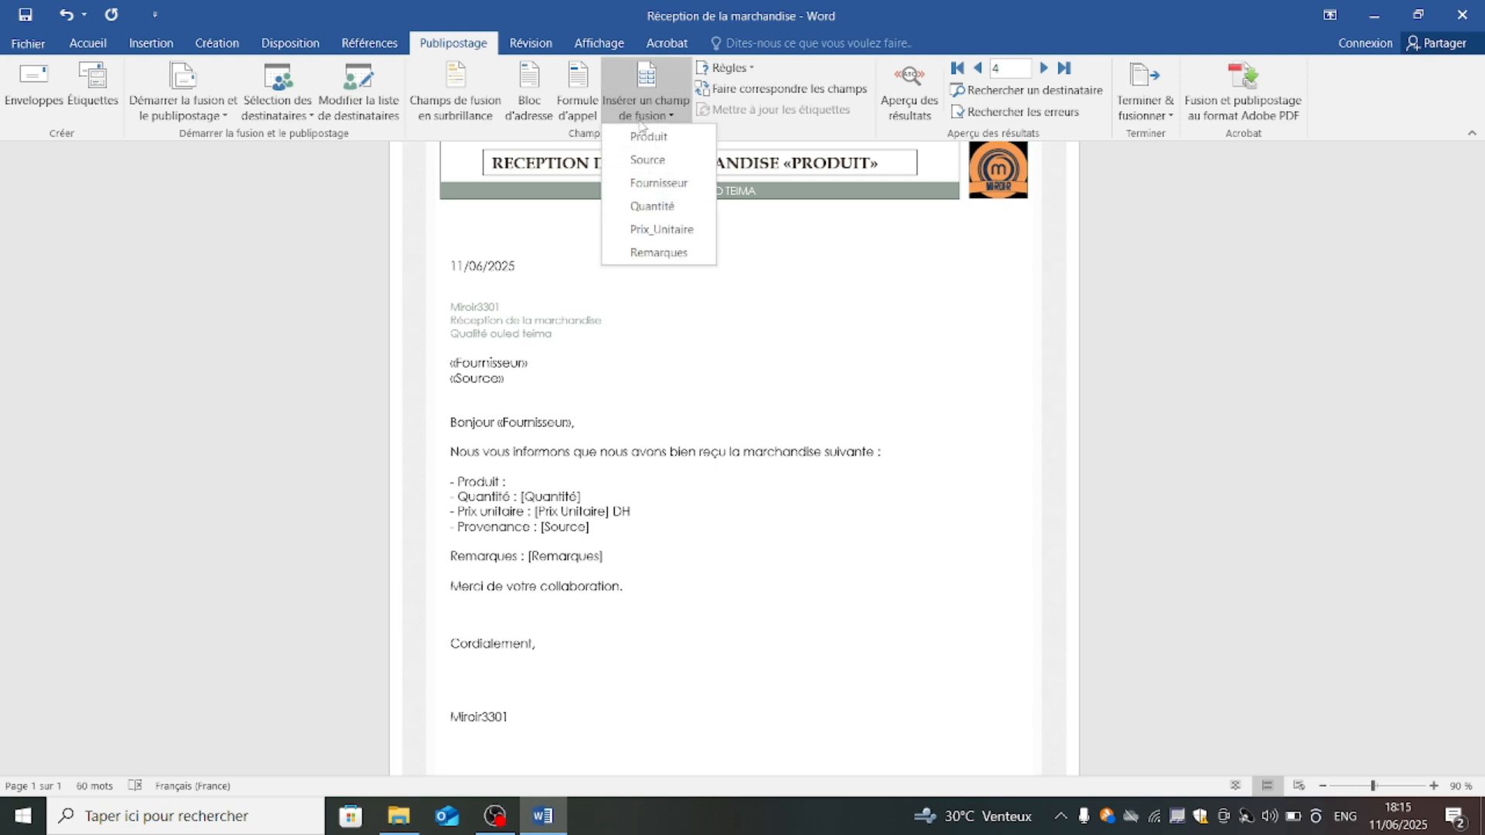
click(646, 137)
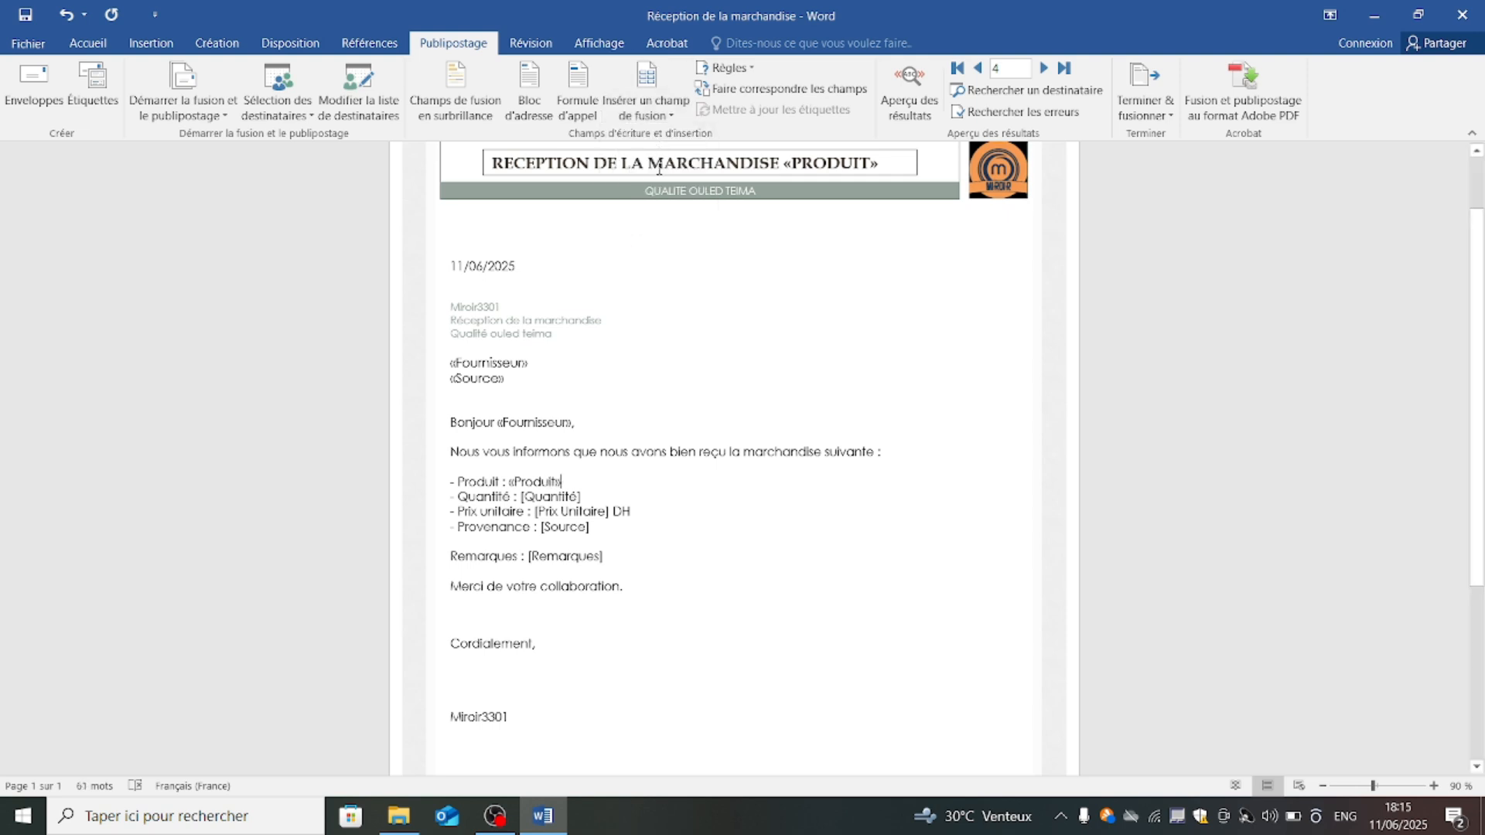
Replace the [Quantité] placeholder on the Quantité line with the Quantité merge field.
click(592, 493)
key(BackSpace)
key(BackSpace)
key(BackSpace)
key(BackSpace)
key(BackSpace)
key(BackSpace)
key(BackSpace)
key(BackSpace)
key(BackSpace)
key(BackSpace)
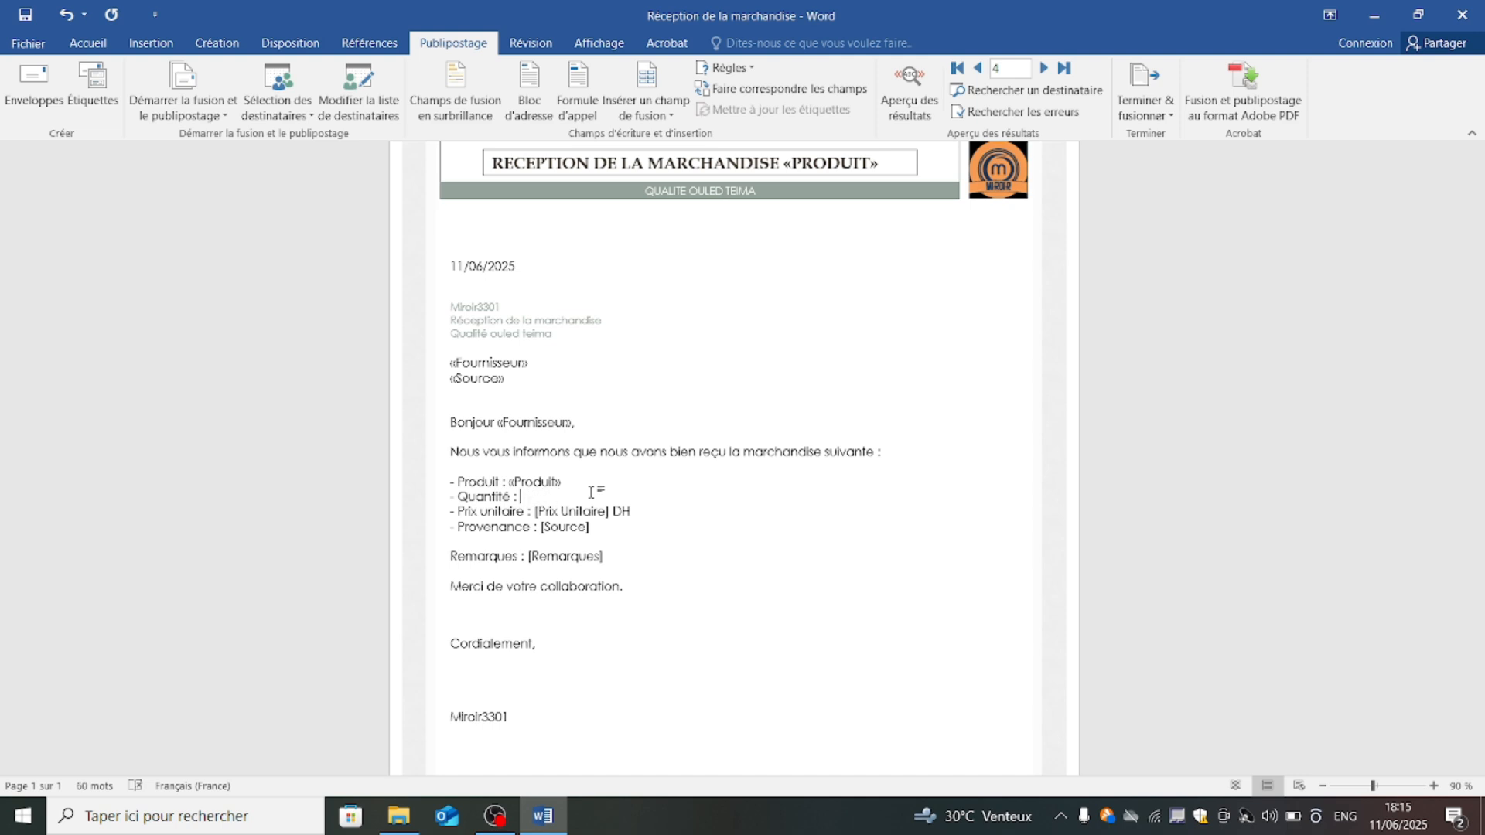
click(646, 112)
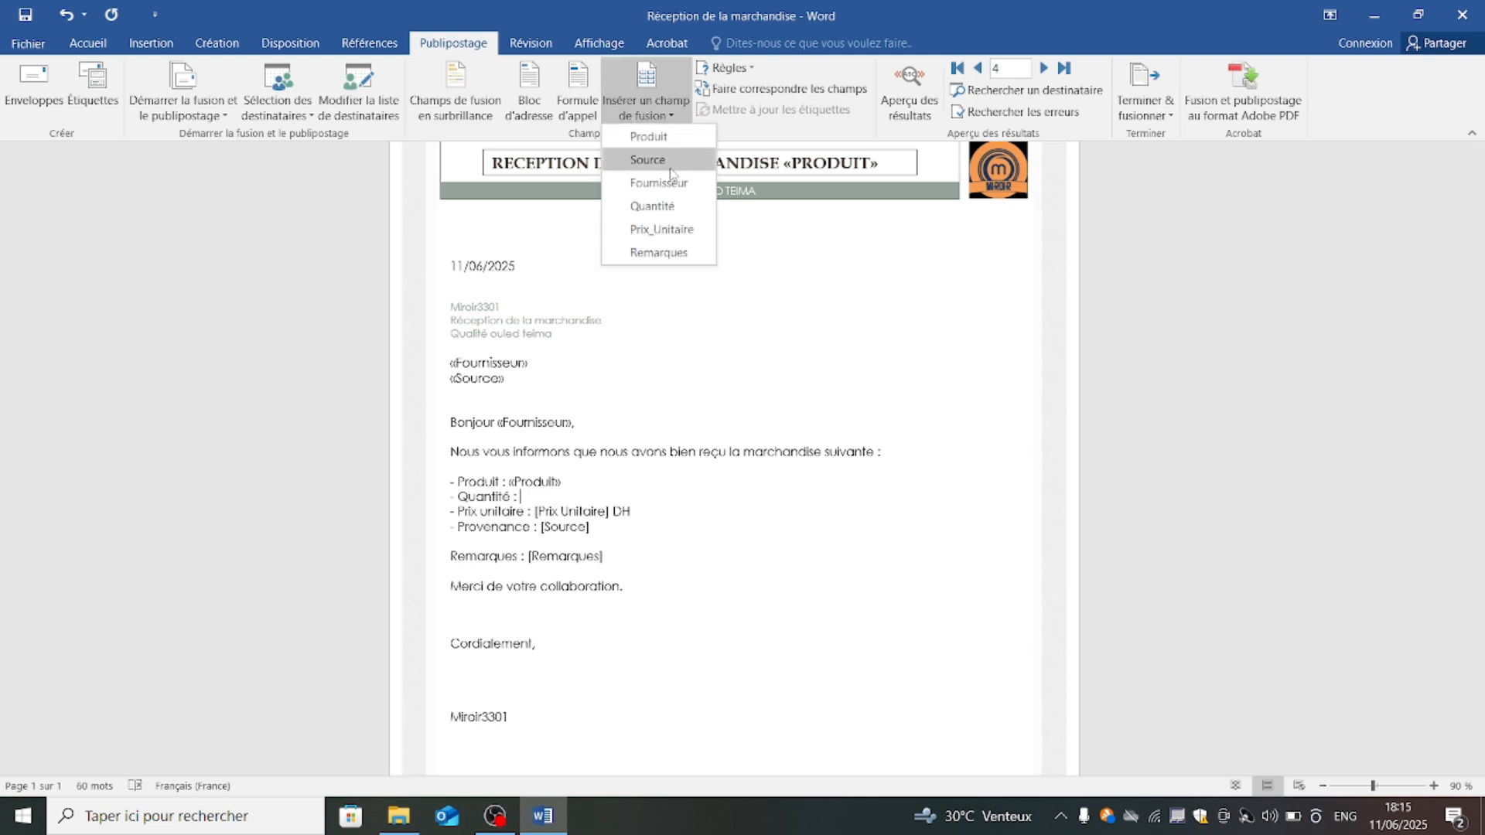
click(641, 206)
Replace the [Prix Unitaire] placeholder before DH with the Prix_Unitaire merge field.
click(610, 513)
key(BackSpace)
key(BackSpace)
key(BackSpace)
key(BackSpace)
key(BackSpace)
key(BackSpace)
key(BackSpace)
key(BackSpace)
key(BackSpace)
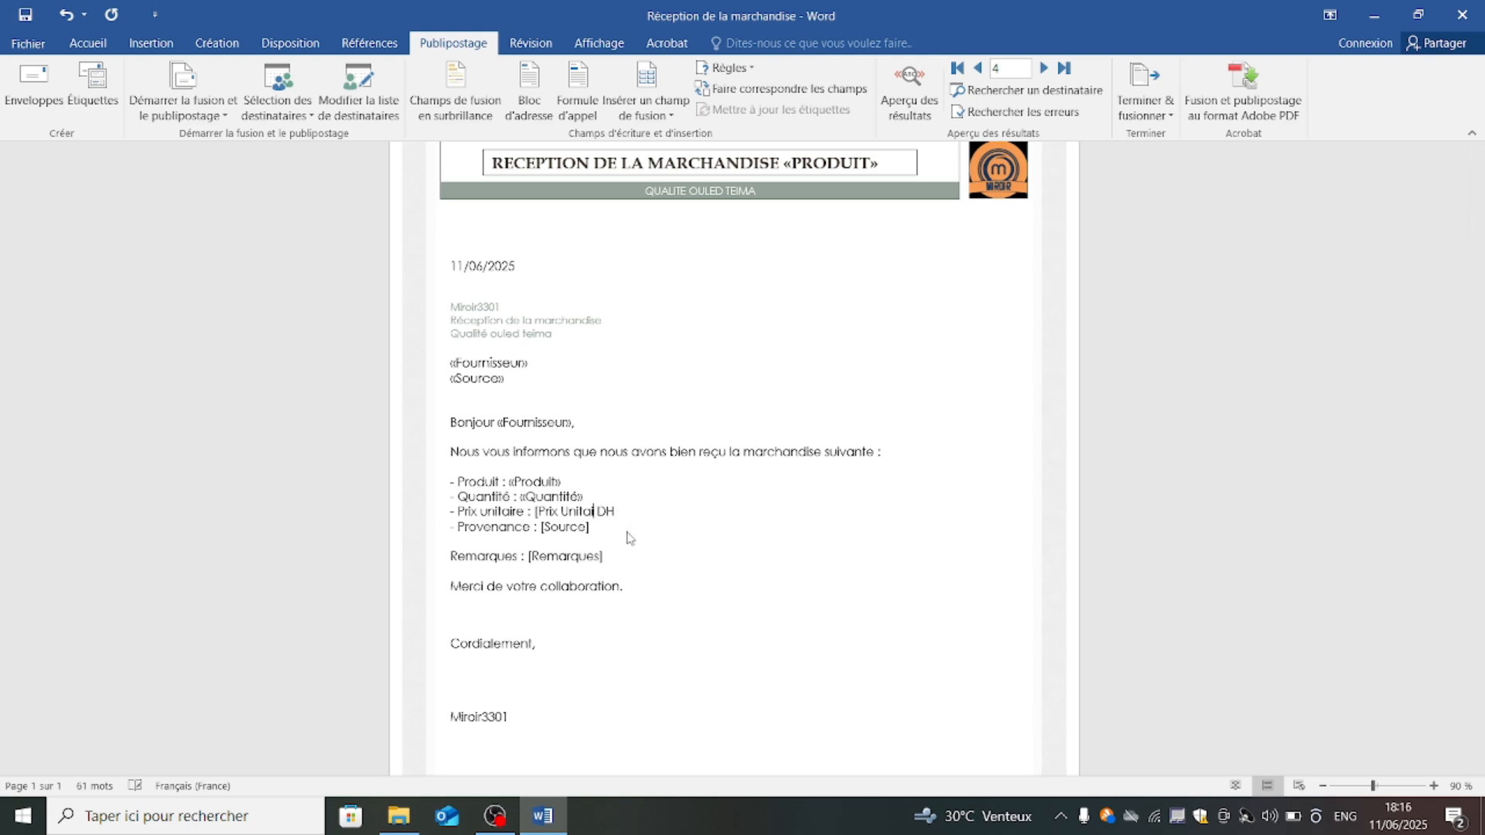
key(BackSpace)
key(BackSpace)
key(BackSpace)
key(BackSpace)
key(BackSpace)
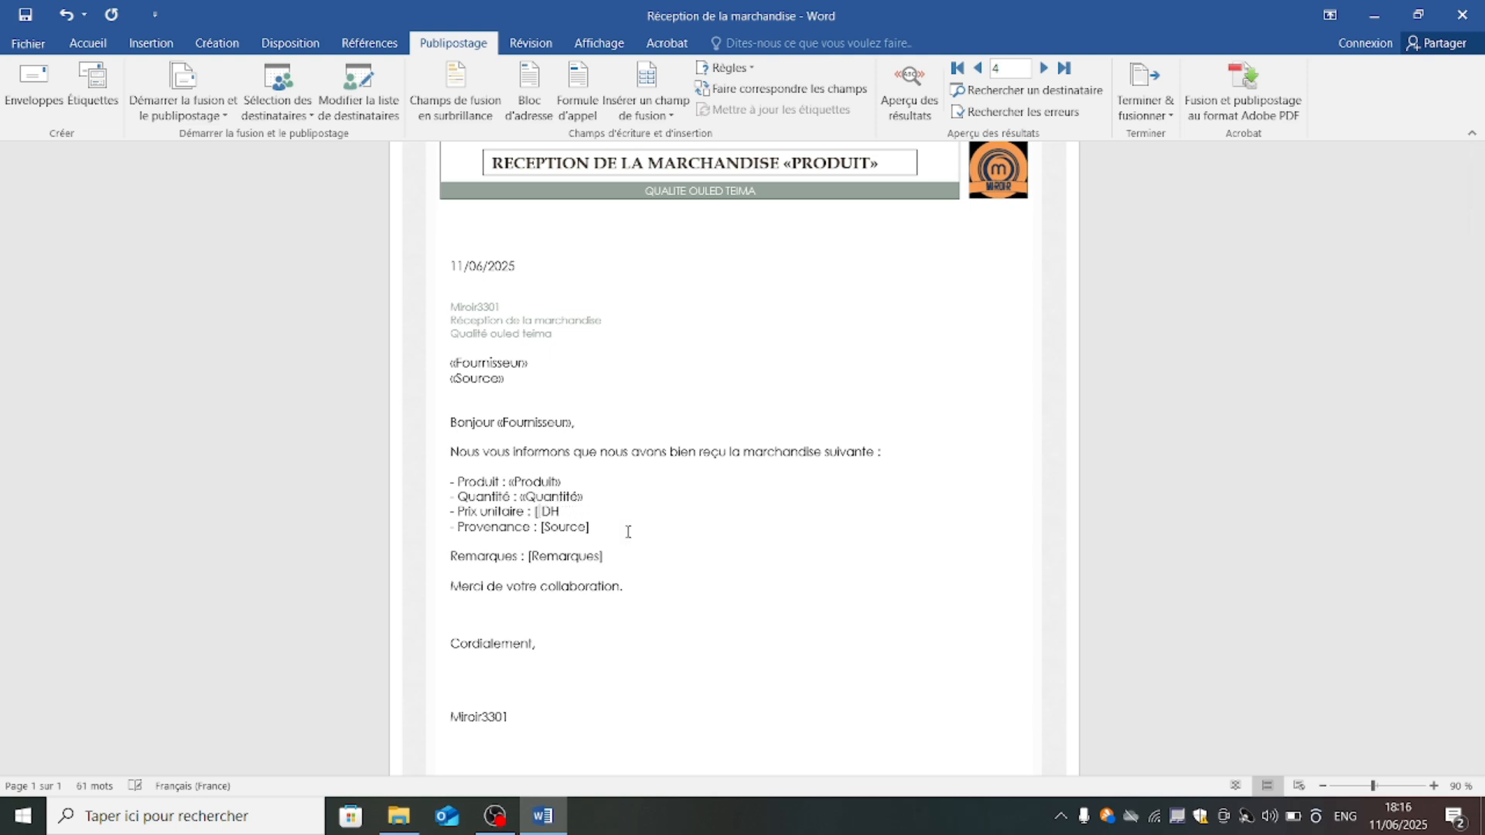
click(645, 112)
click(662, 229)
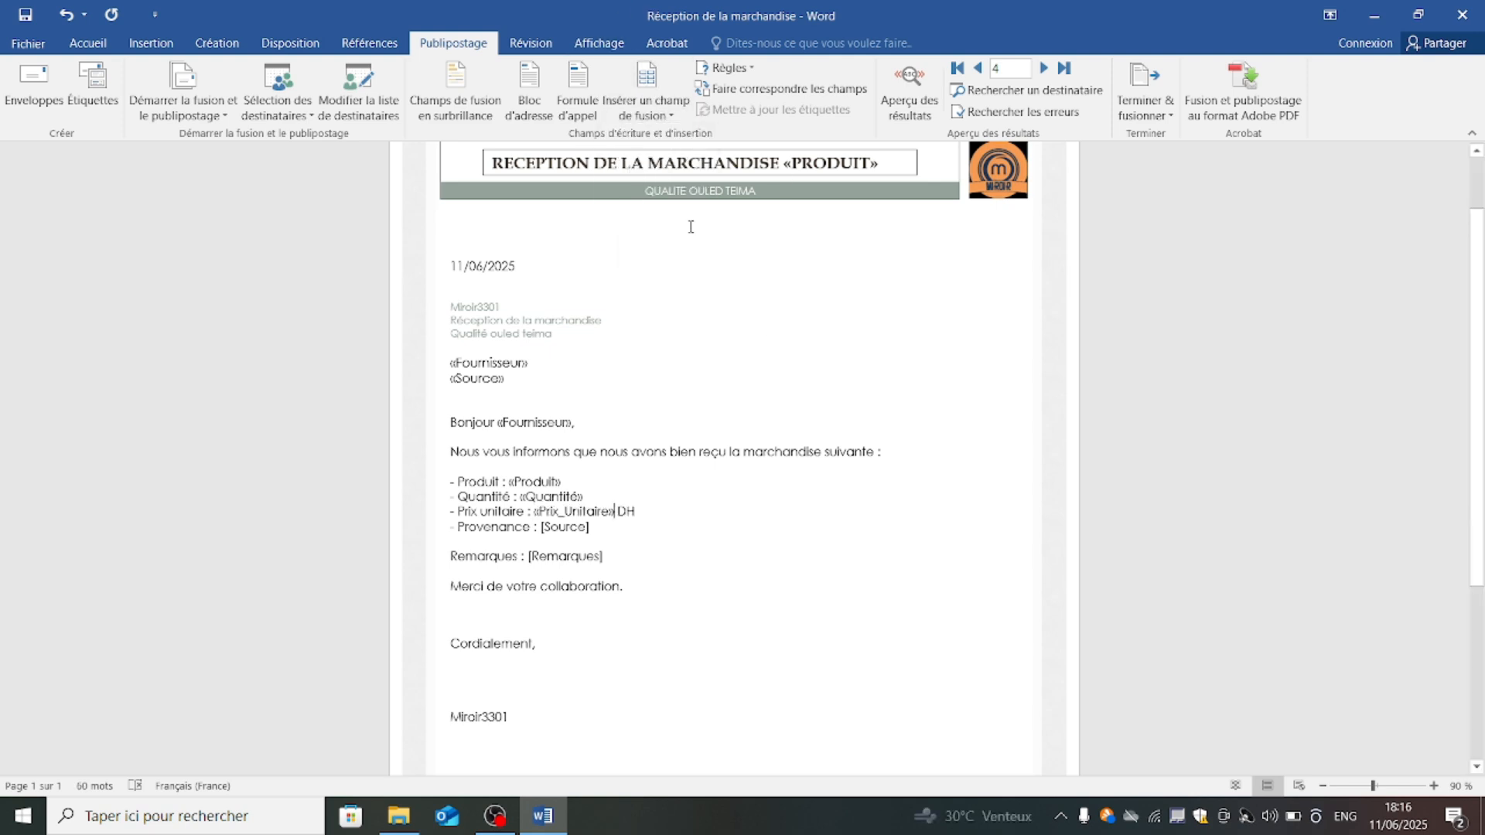
Delete the [Source] placeholder from the Provenance line of the goods list.
click(593, 531)
key(BackSpace)
key(BackSpace)
key(BackSpace)
key(BackSpace)
key(BackSpace)
key(BackSpace)
key(BackSpace)
key(BackSpace)
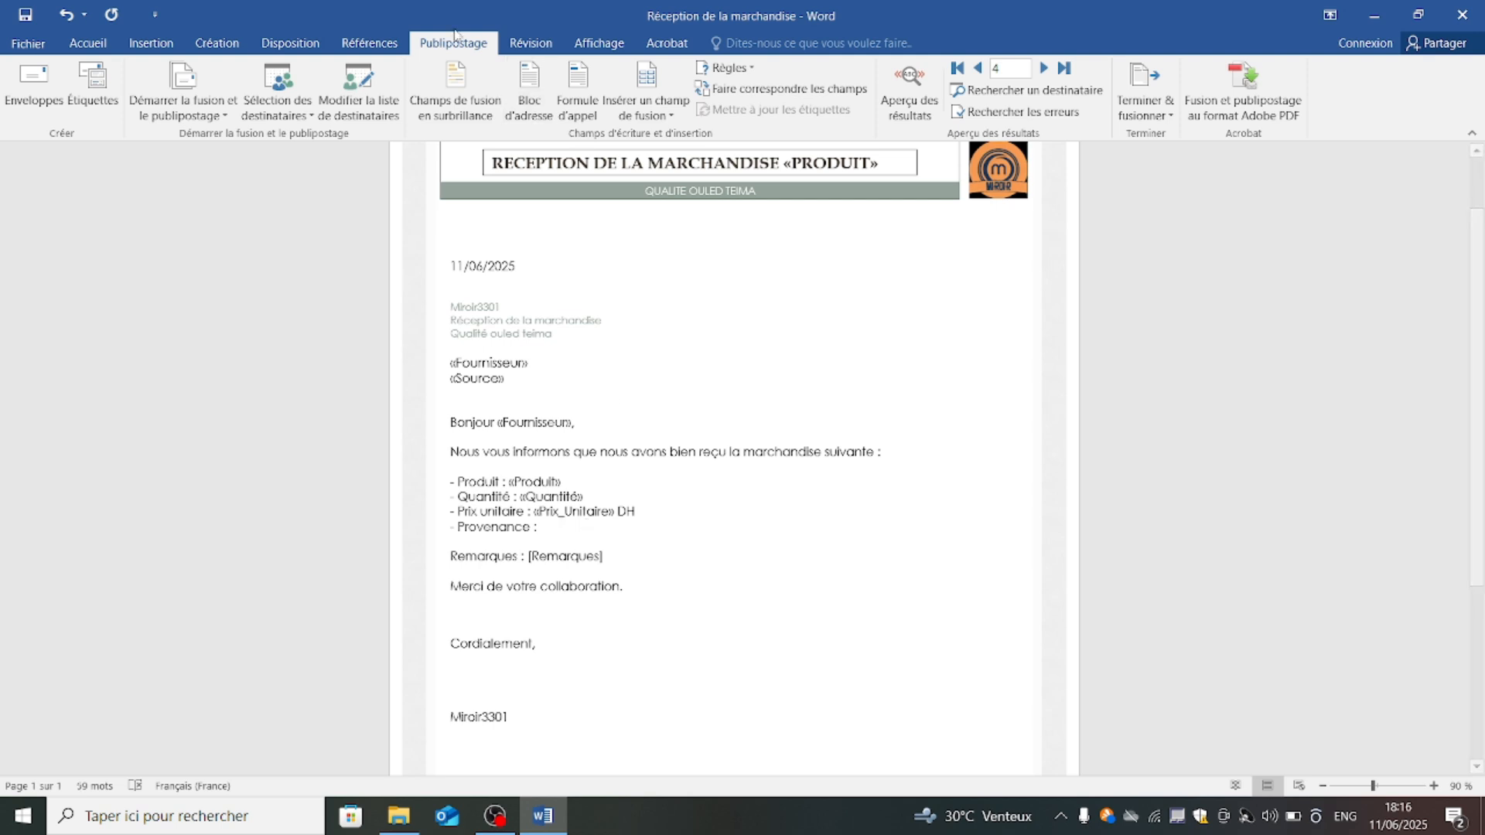
click(663, 123)
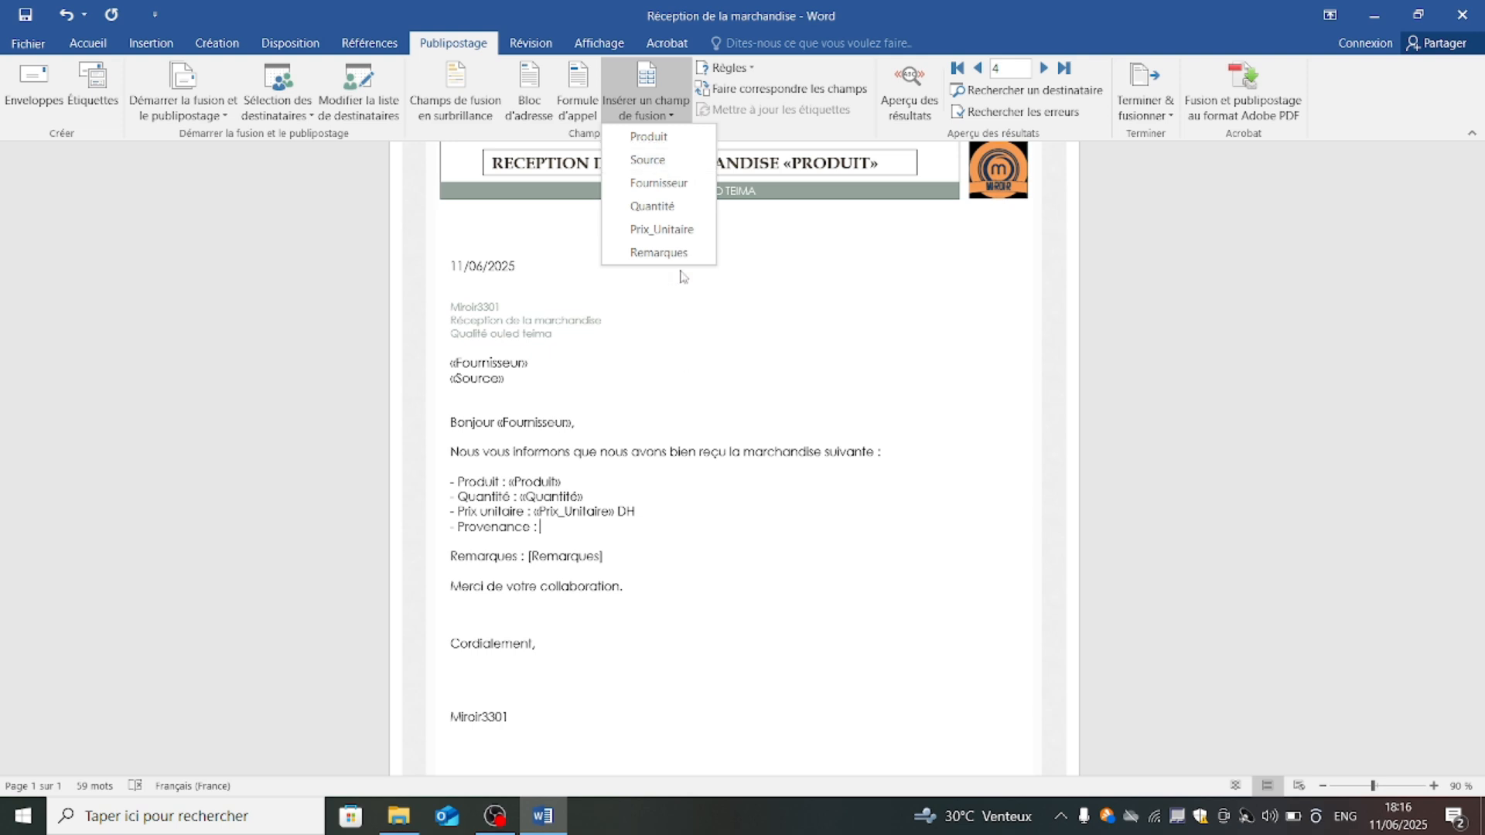
key(Escape)
text([So)
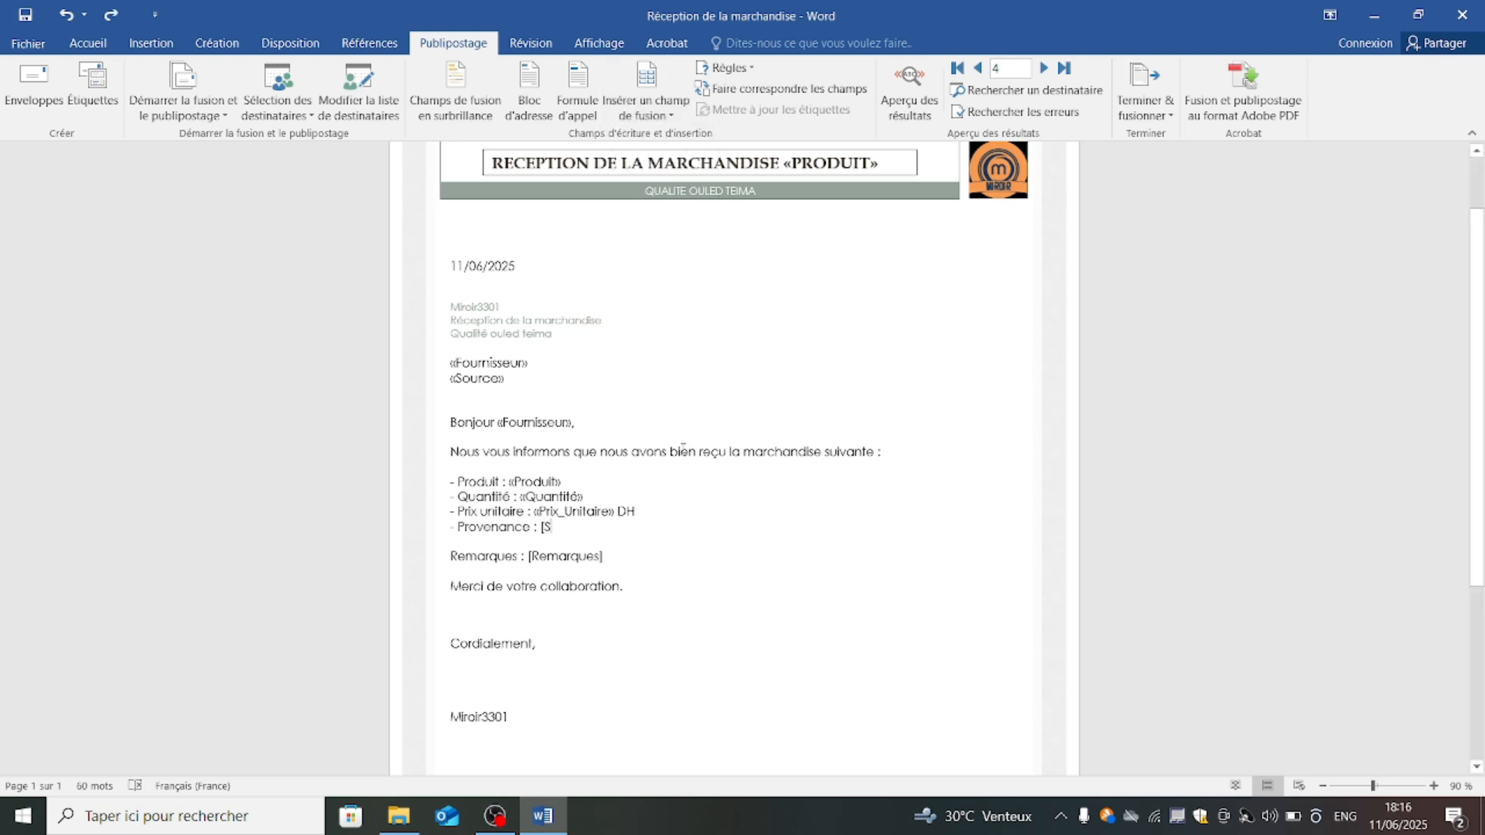
key(BackSpace)
key(BackSpace)
key(BackSpace)
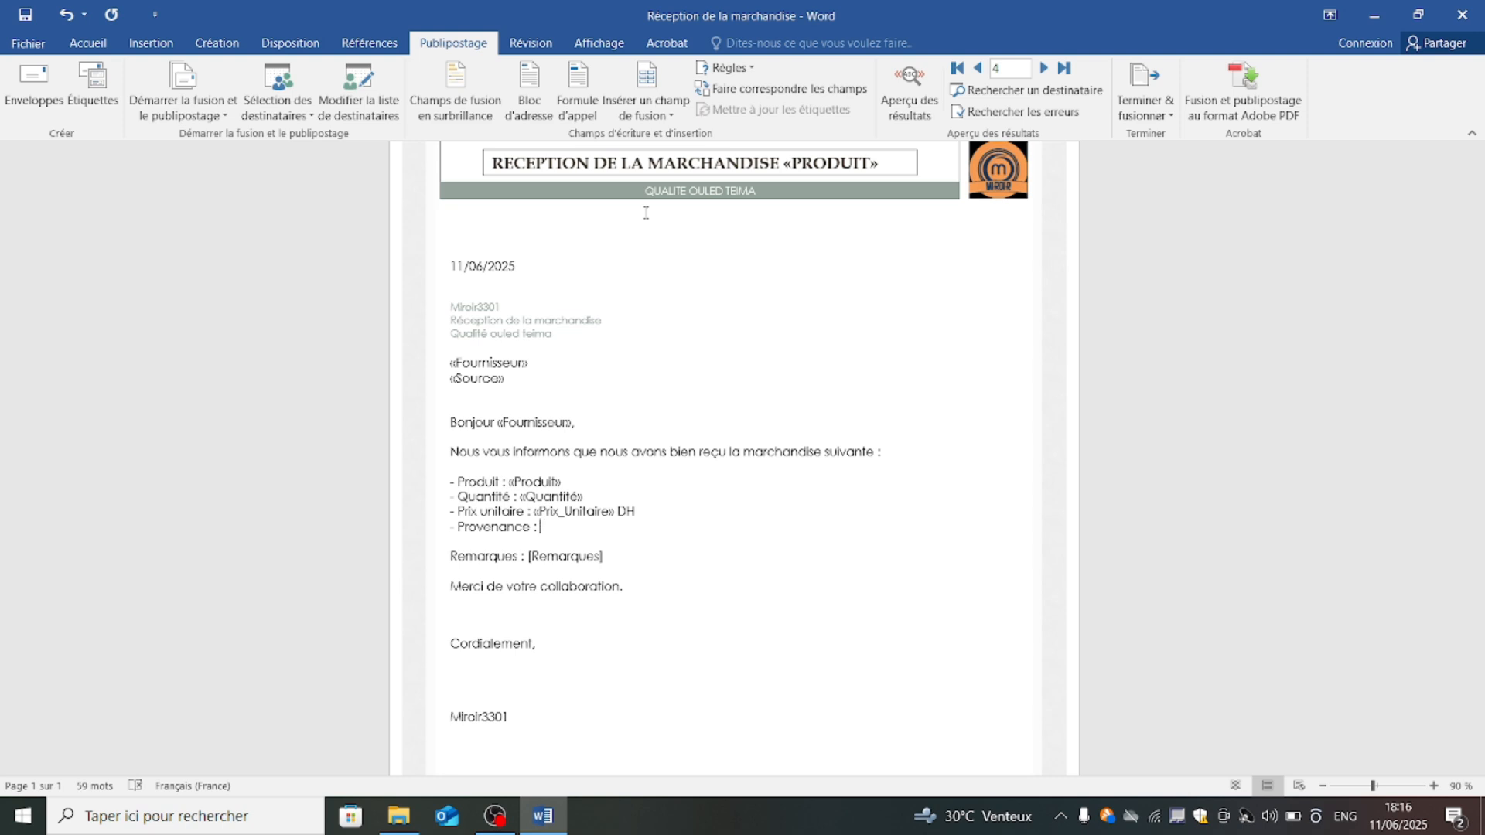
Insert the Source merge field on the Provenance line of the goods list.
click(637, 104)
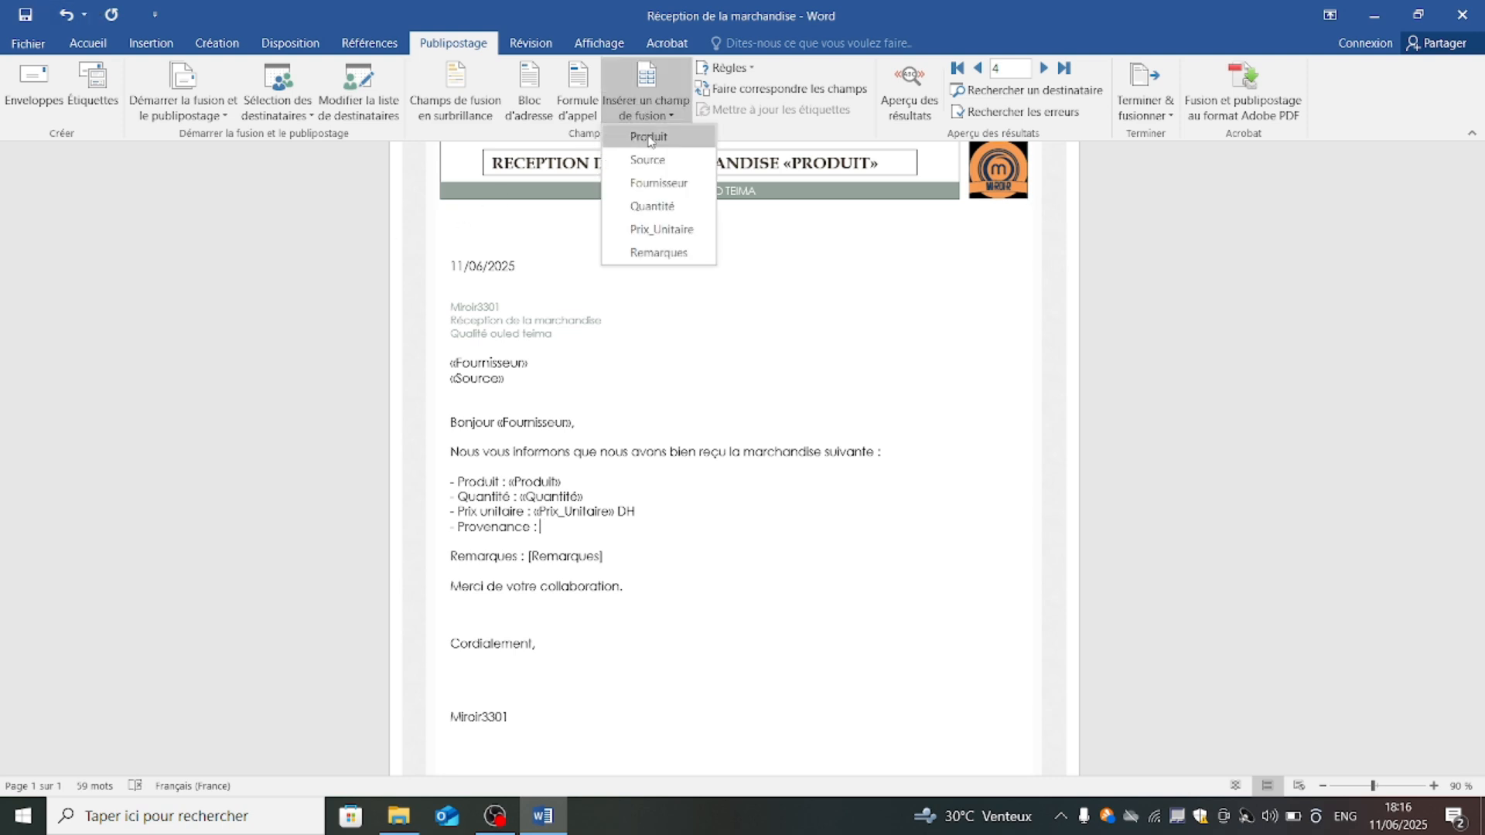
click(651, 157)
click(705, 587)
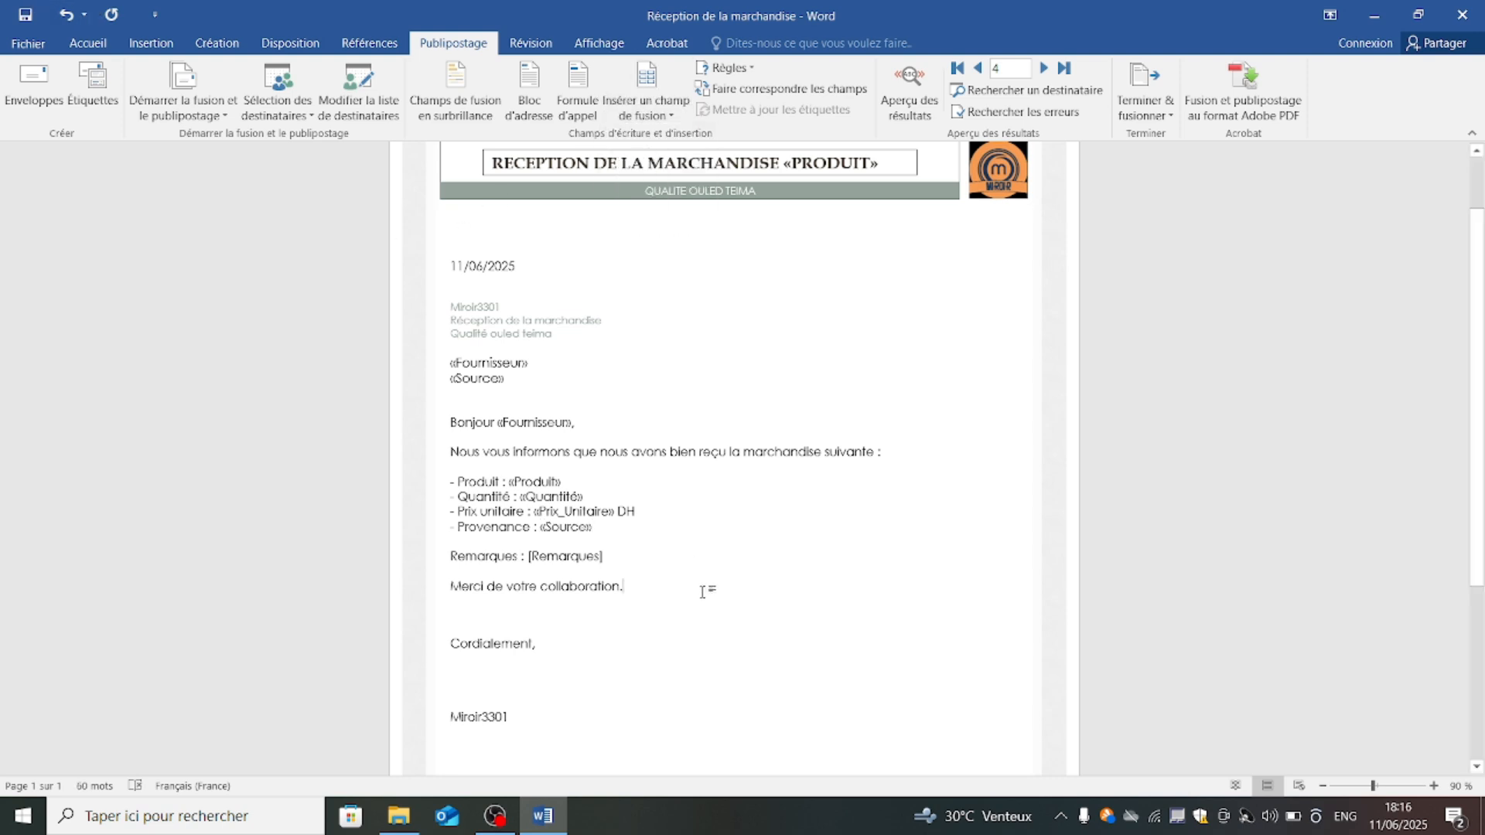
Replace the [Remarques] placeholder on the Remarques line with the Remarques merge field.
scroll(680, 572, down, 1)
click(629, 516)
key(BackSpace)
key(BackSpace)
key(BackSpace)
key(BackSpace)
key(BackSpace)
key(BackSpace)
key(BackSpace)
key(BackSpace)
key(BackSpace)
key(BackSpace)
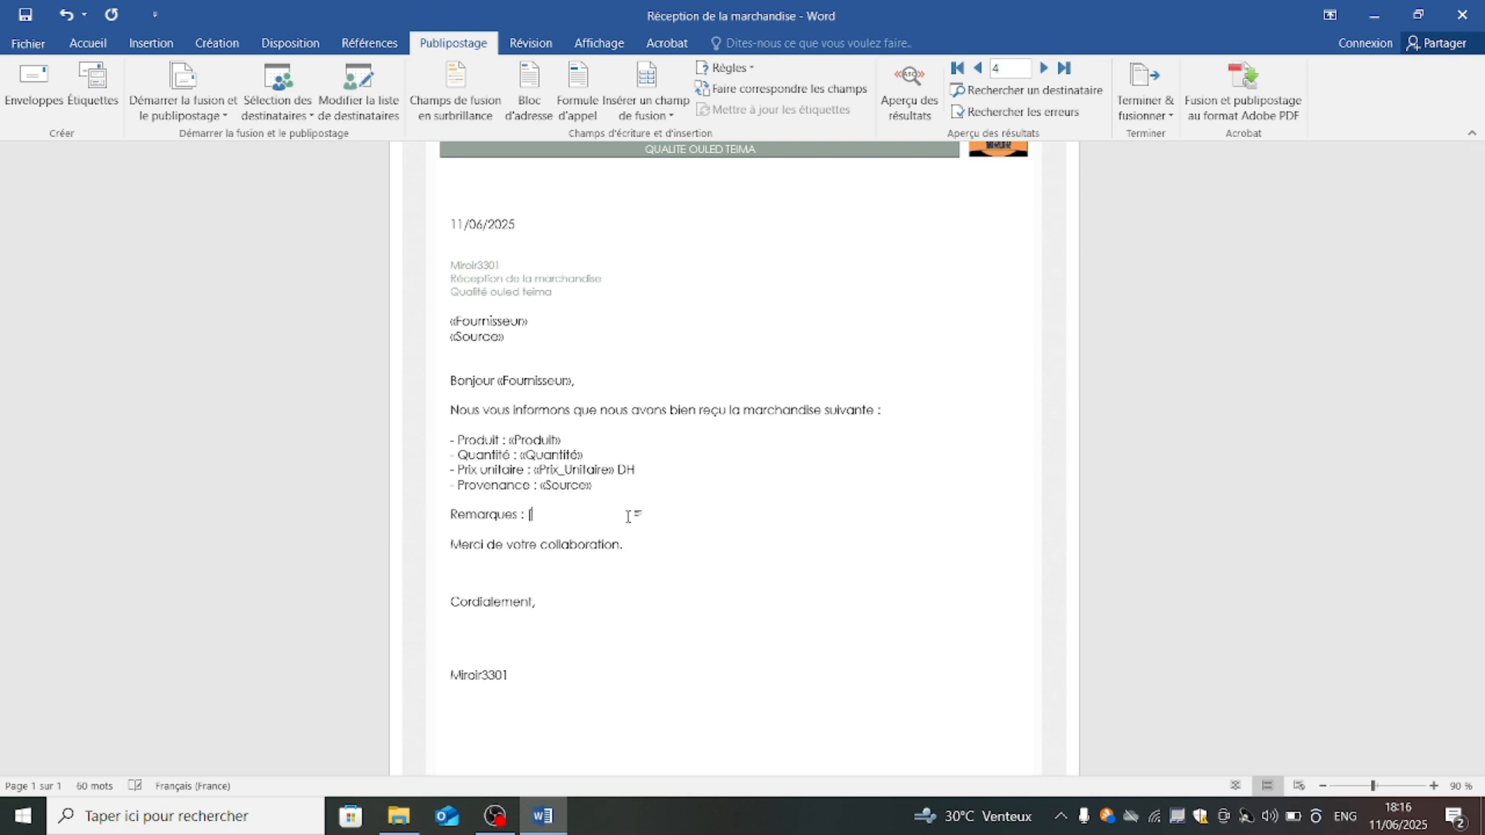
click(676, 109)
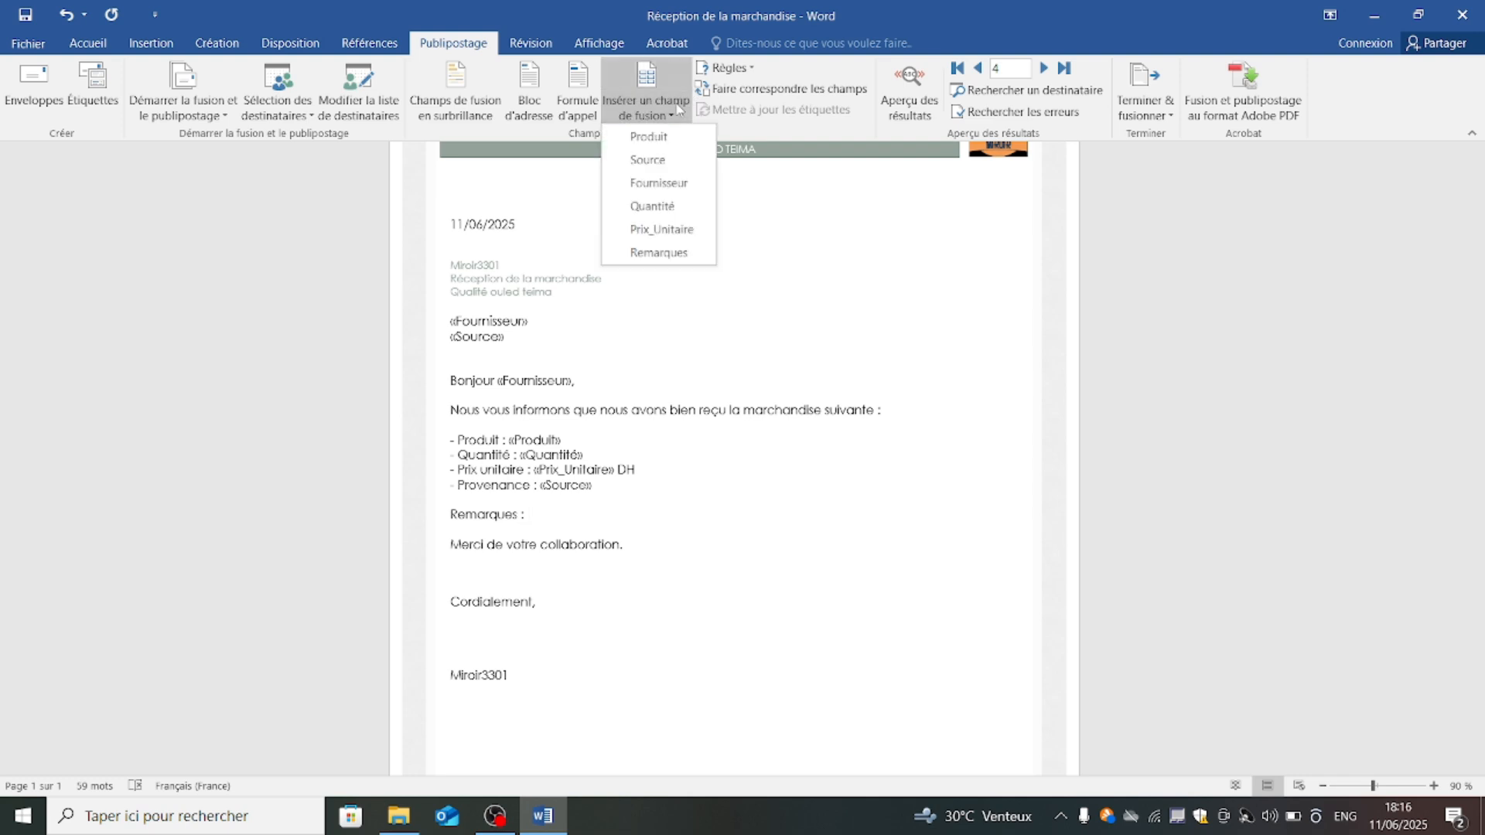
click(678, 255)
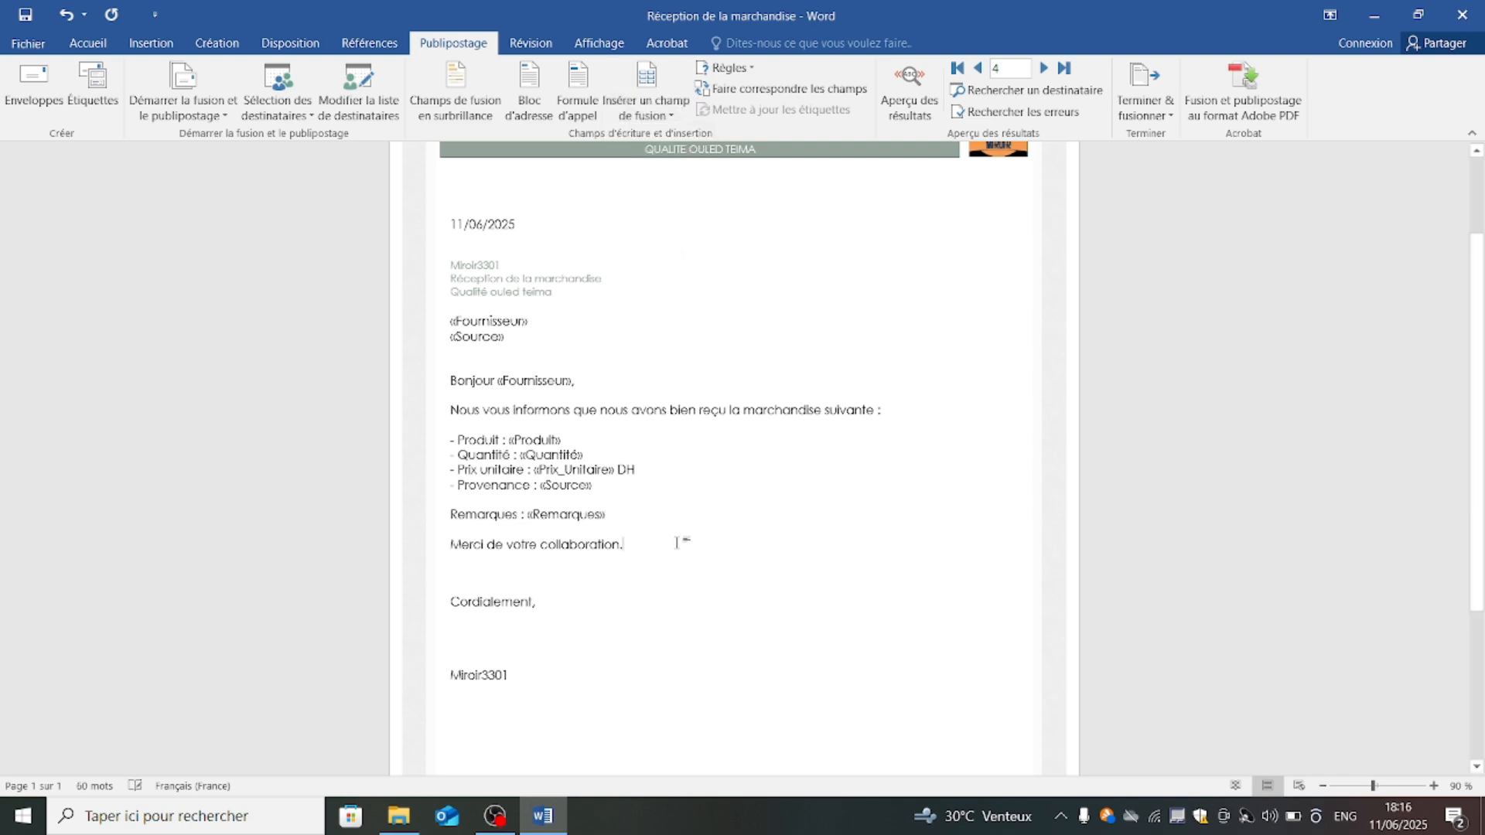
Look over the completed letter and turn on the preview of the merge results.
scroll(676, 542, down, 3)
scroll(677, 542, up, 6)
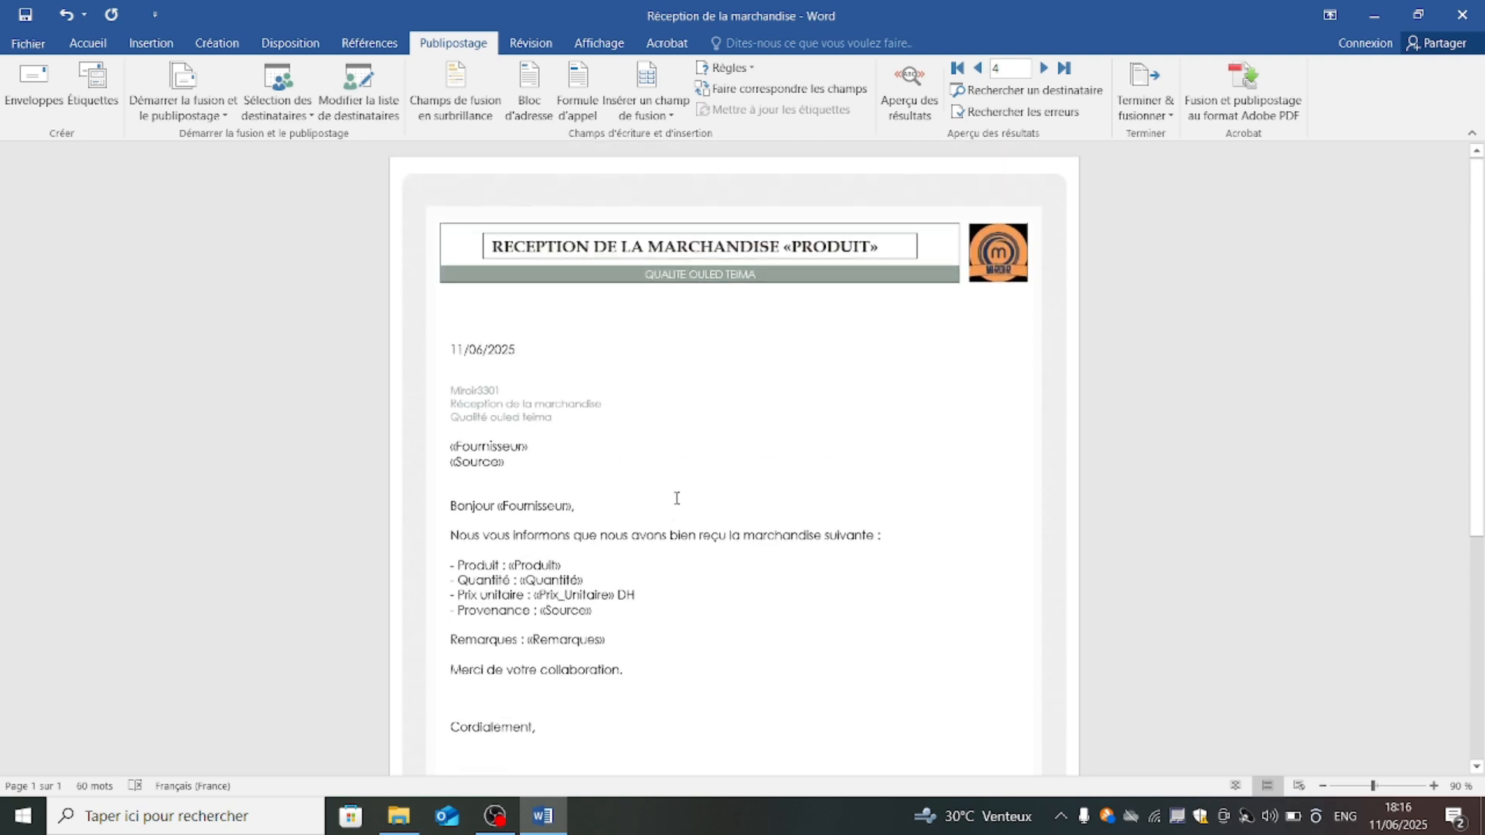
click(475, 331)
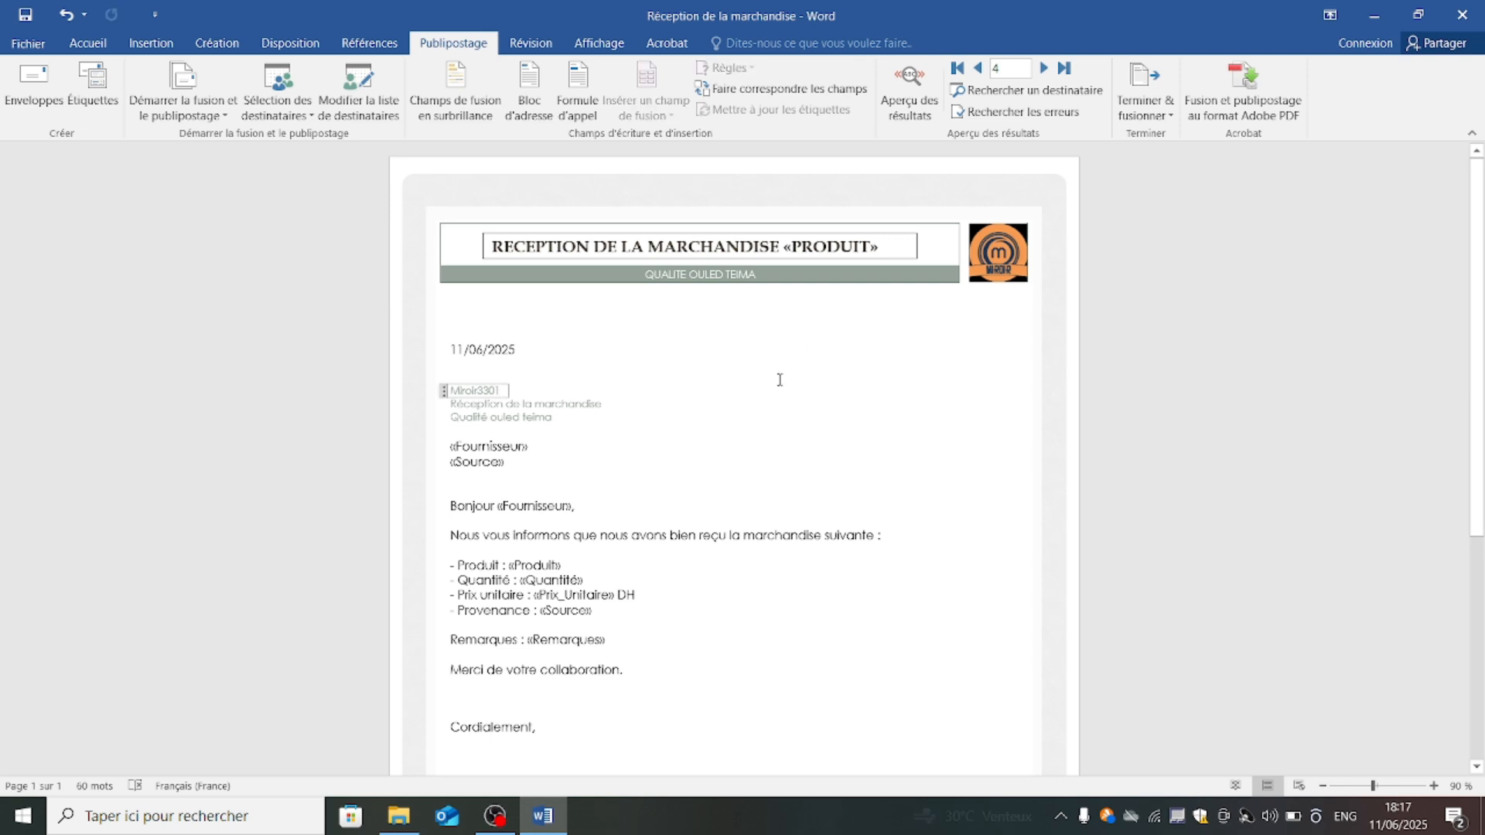
click(920, 107)
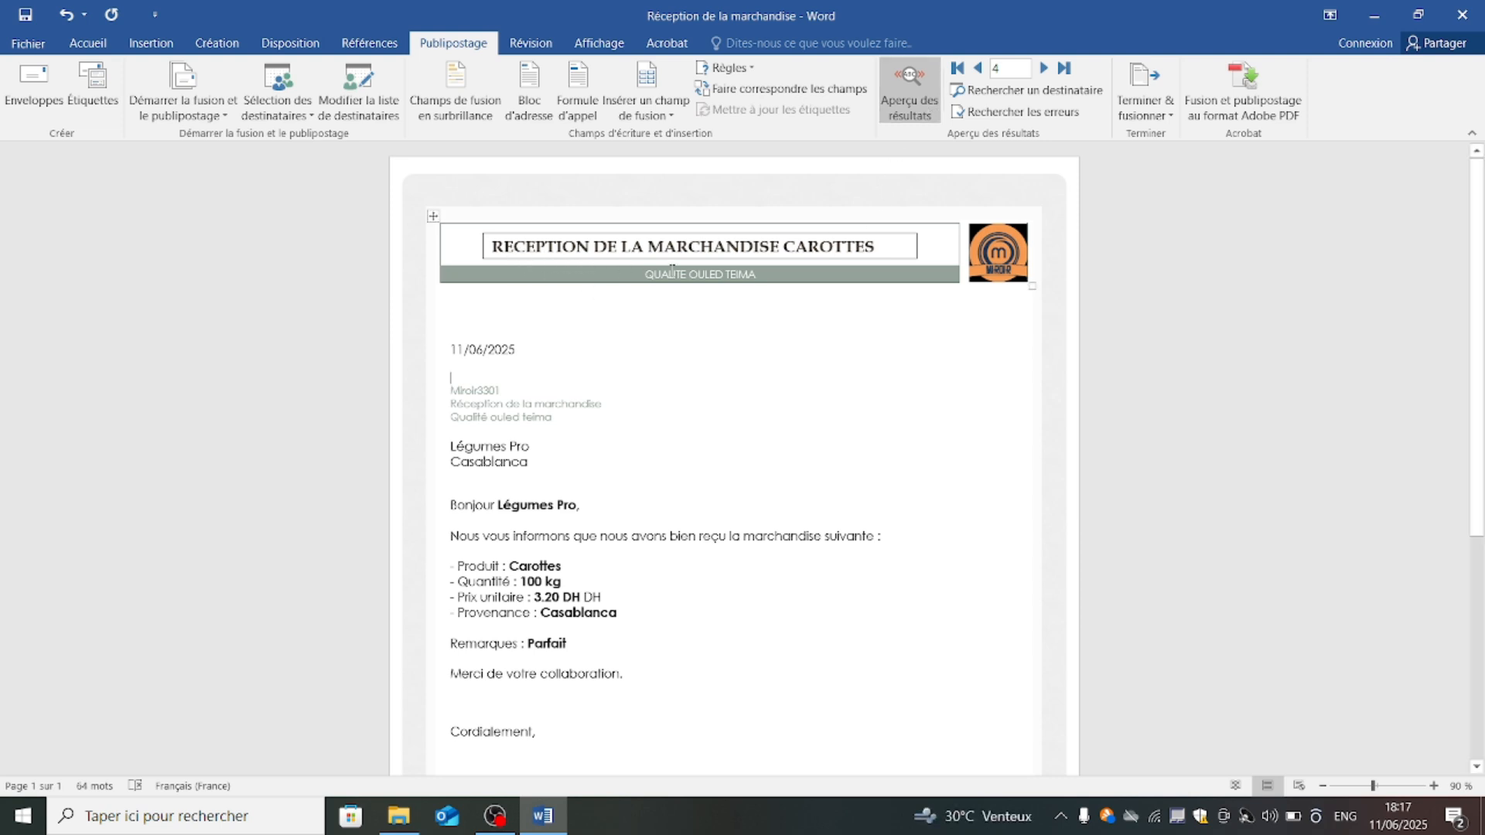
Check the merged product in the title and the supplier in the greeting of the previewed letter.
drag(497, 246, 848, 247)
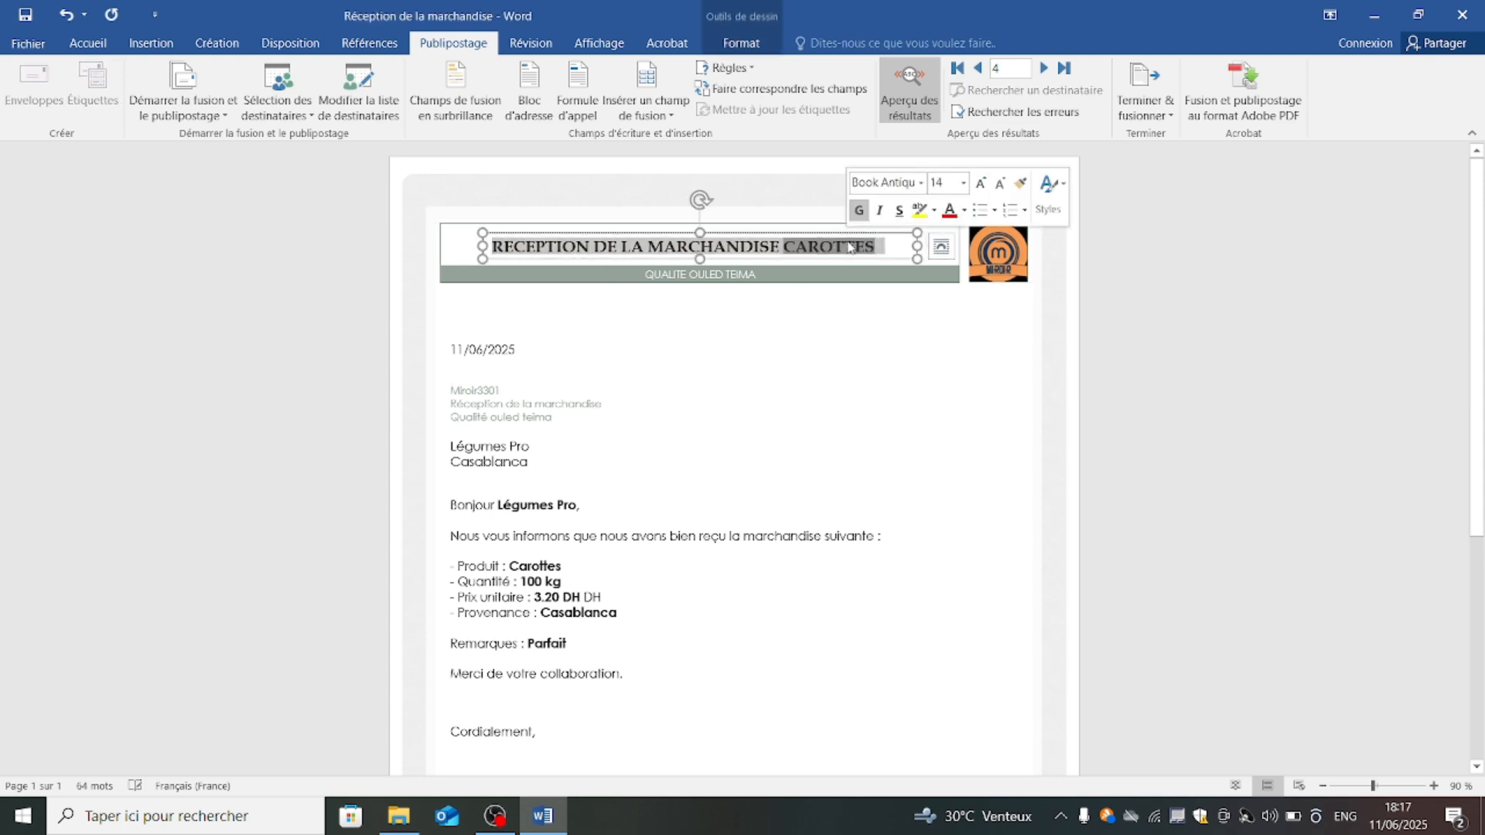
click(770, 378)
scroll(710, 345, down, 1)
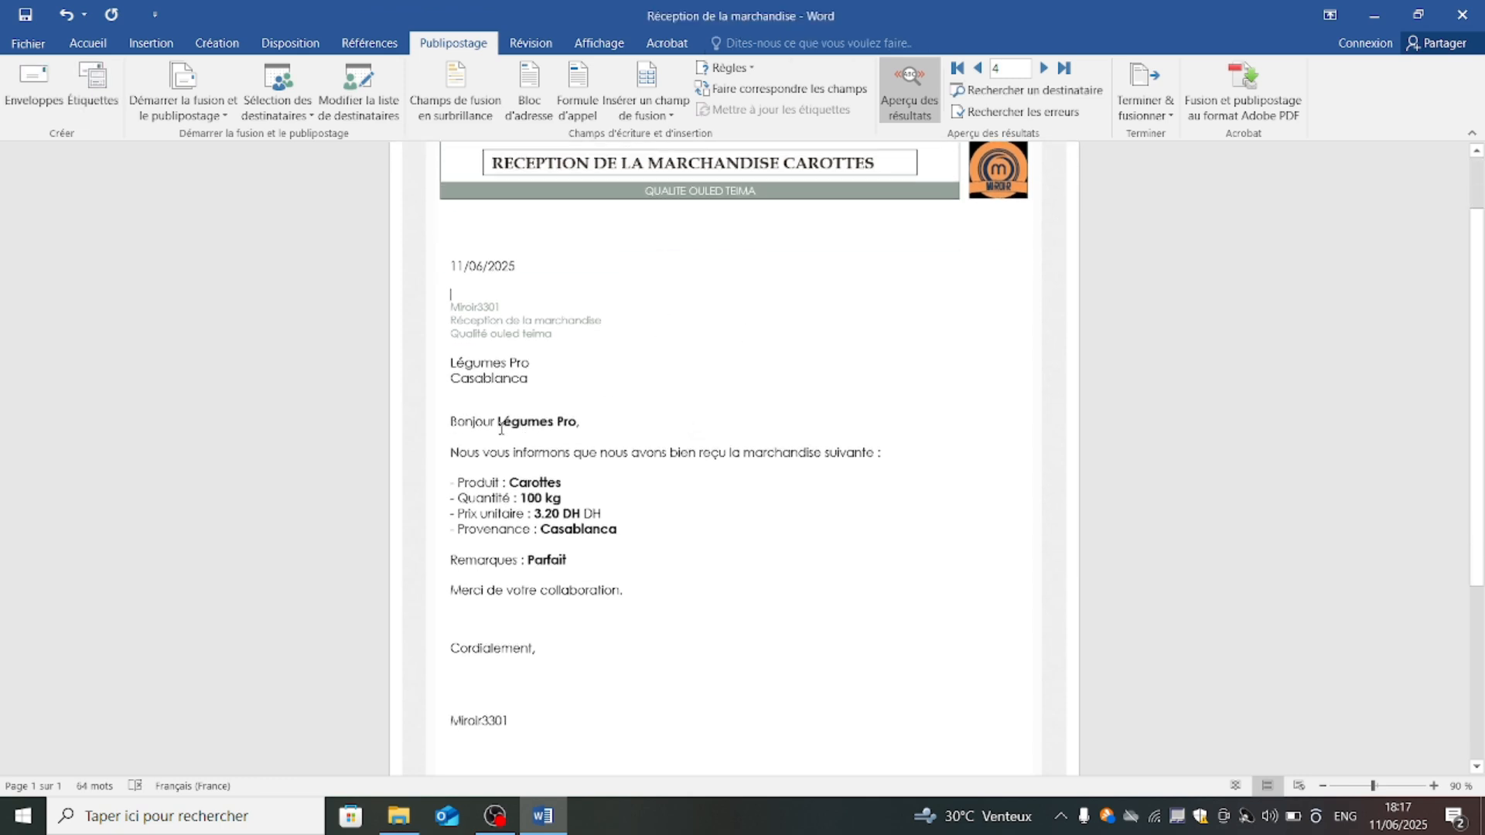
drag(498, 419, 456, 438)
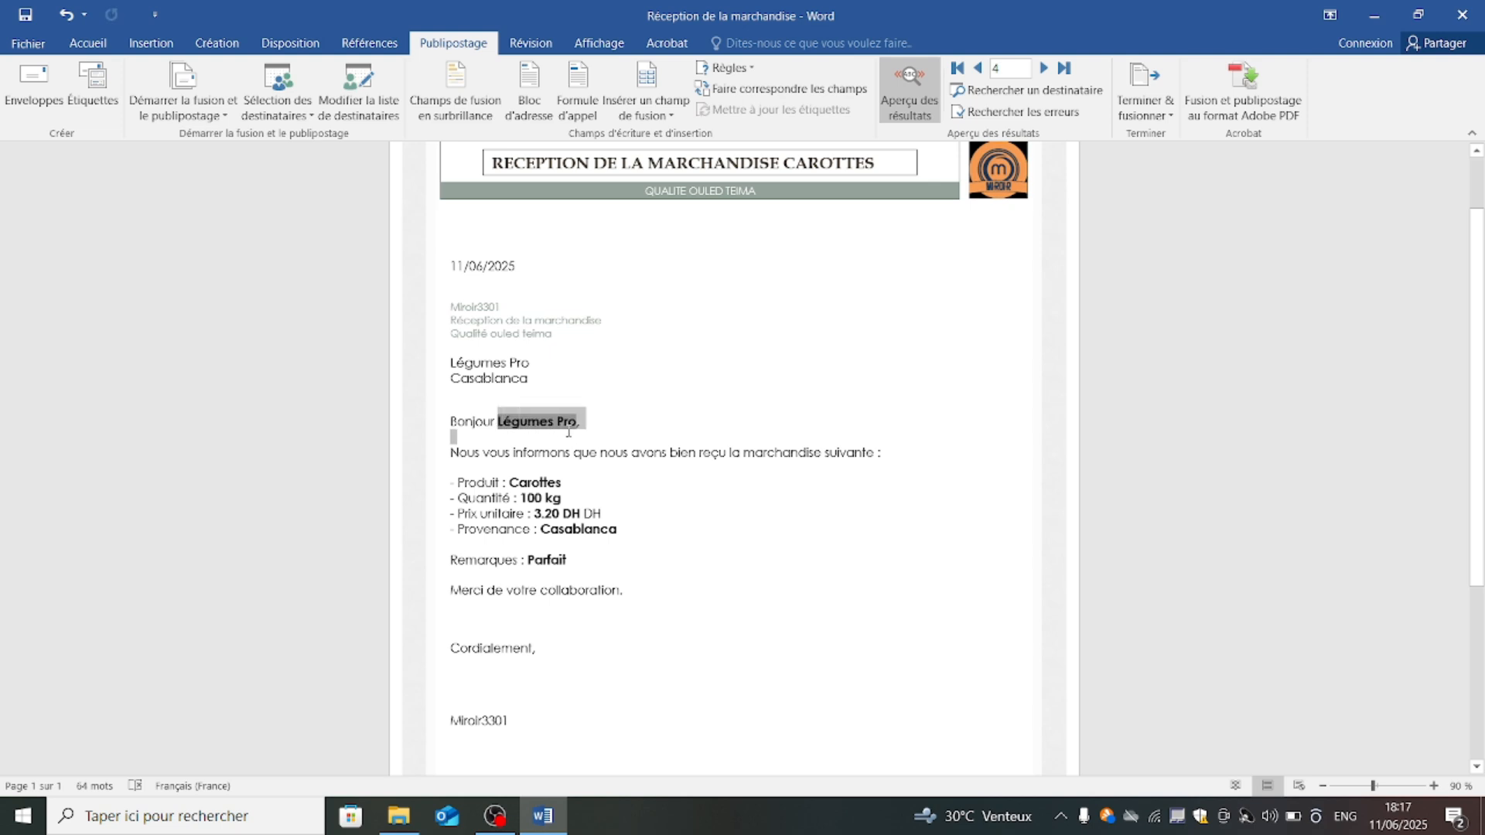
click(615, 499)
scroll(807, 372, up, 1)
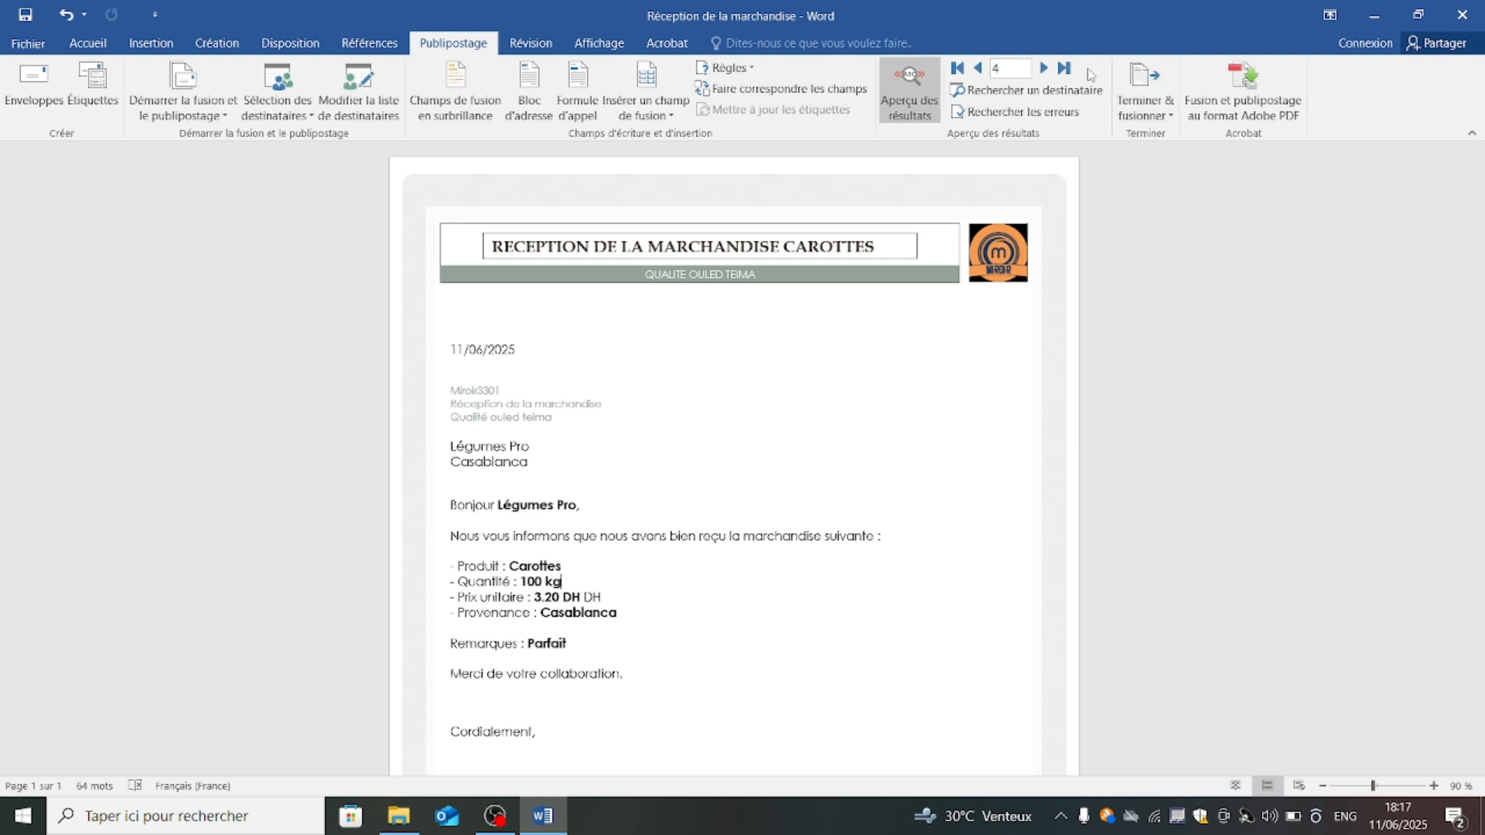
Go back to record 1 in the merge preview and review its letter.
click(1014, 68)
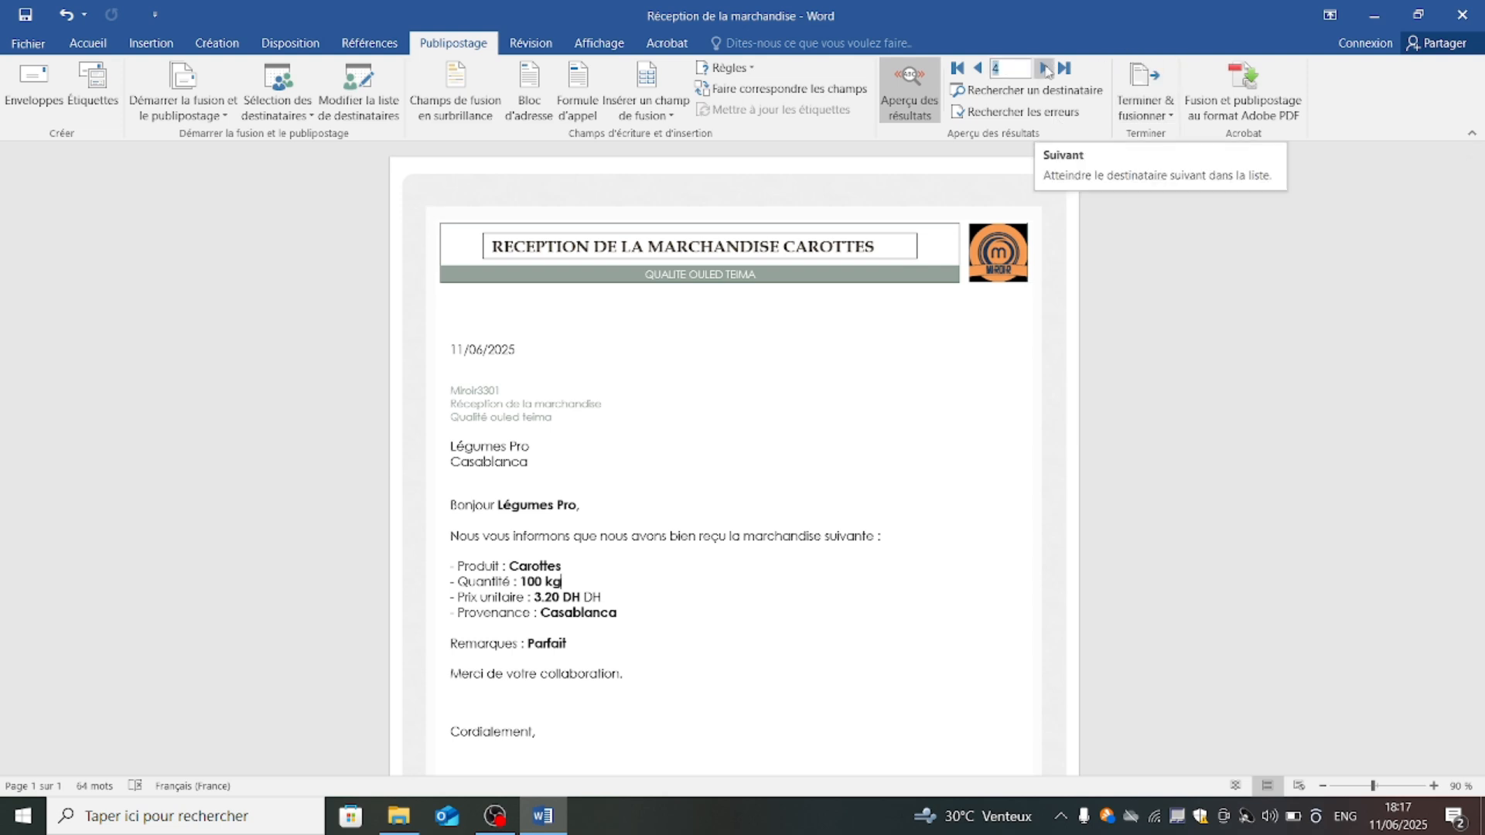
click(986, 71)
click(983, 71)
click(980, 71)
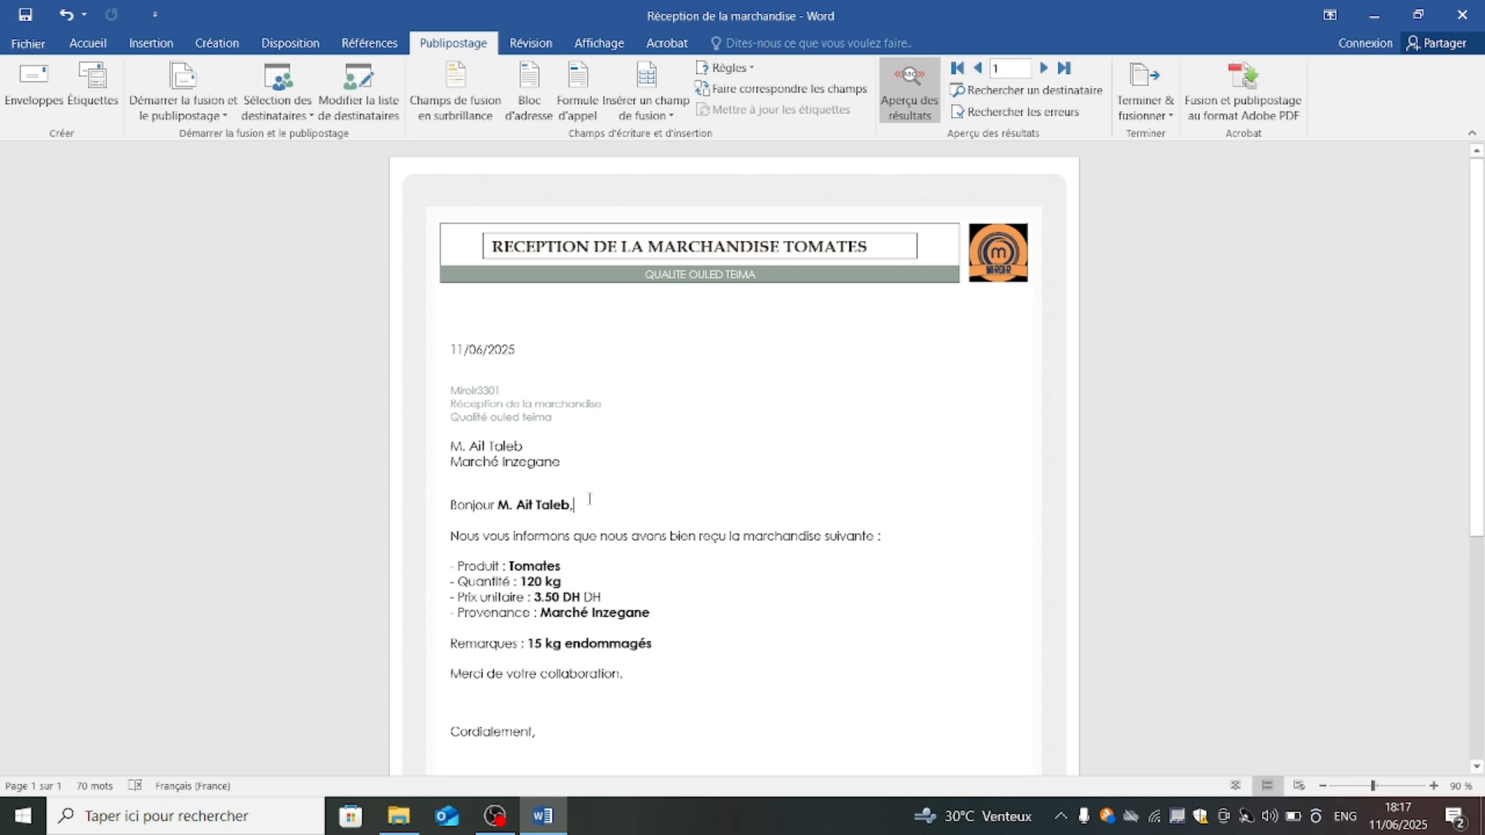
scroll(573, 497, down, 1)
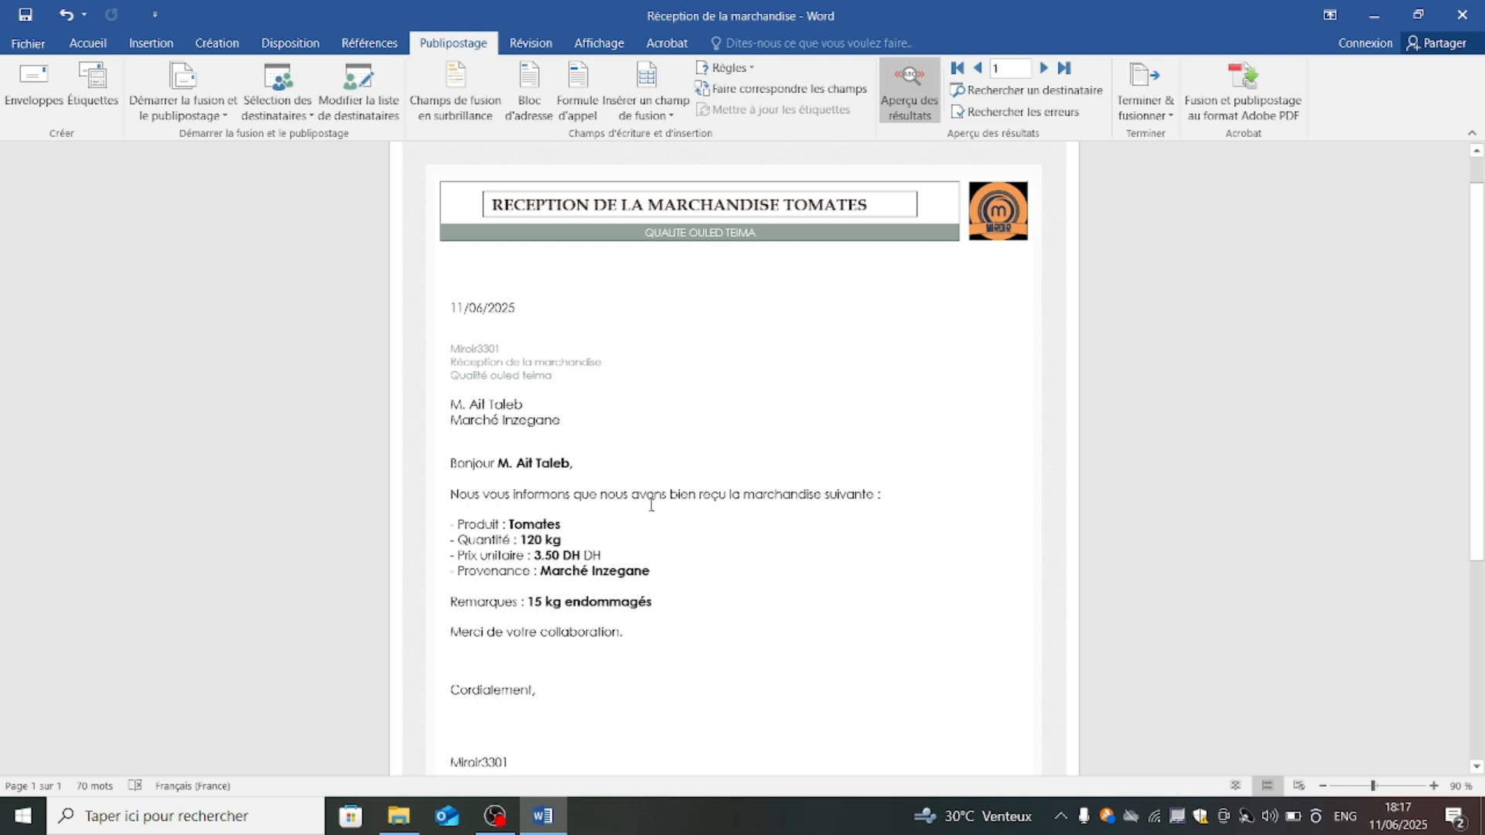
scroll(547, 561, down, 1)
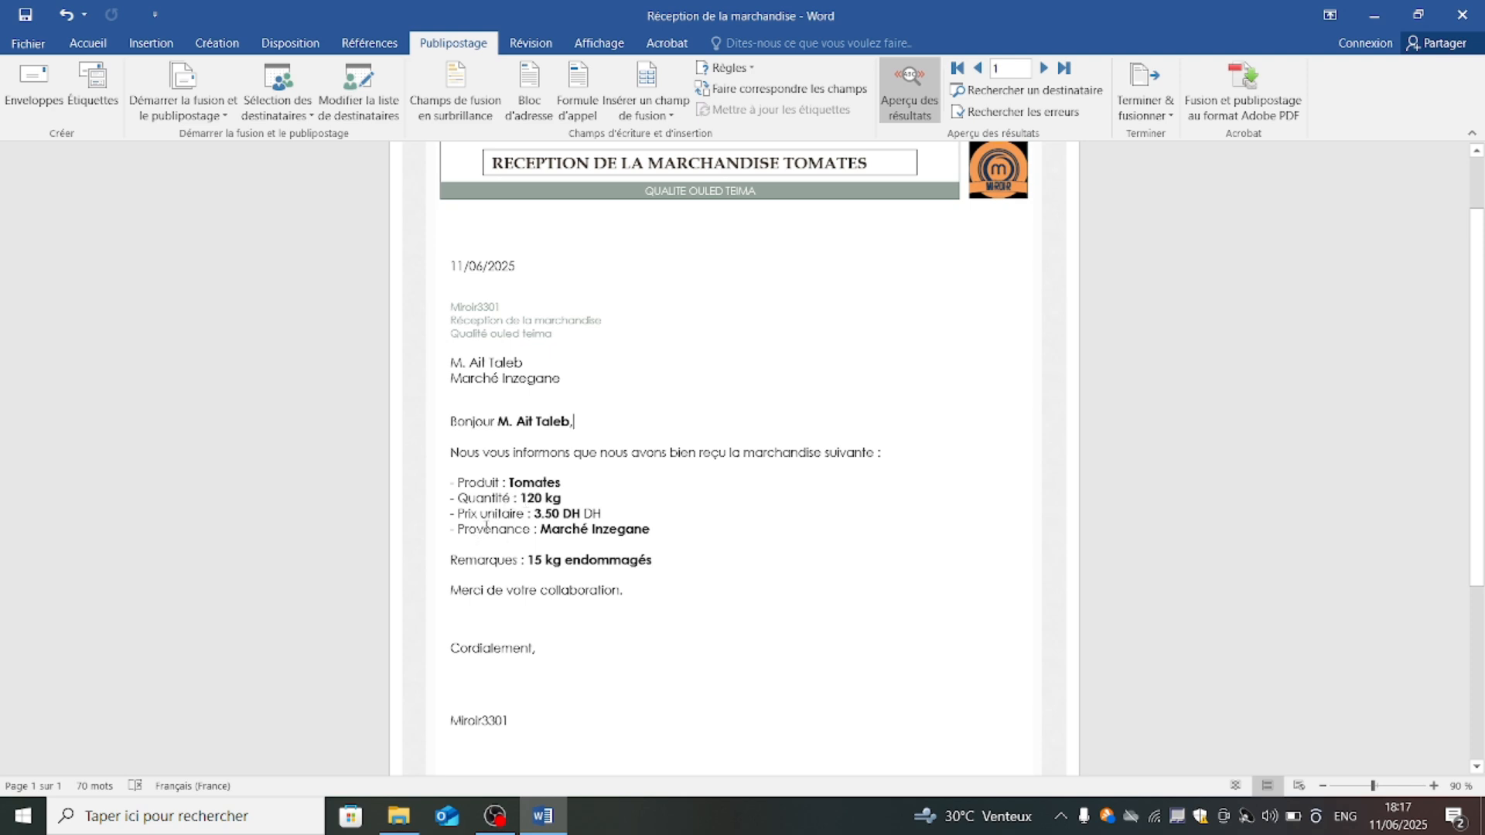
Delete the redundant DH after the unit price field on the Prix unitaire line.
click(609, 515)
key(BackSpace)
key(BackSpace)
key(BackSpace)
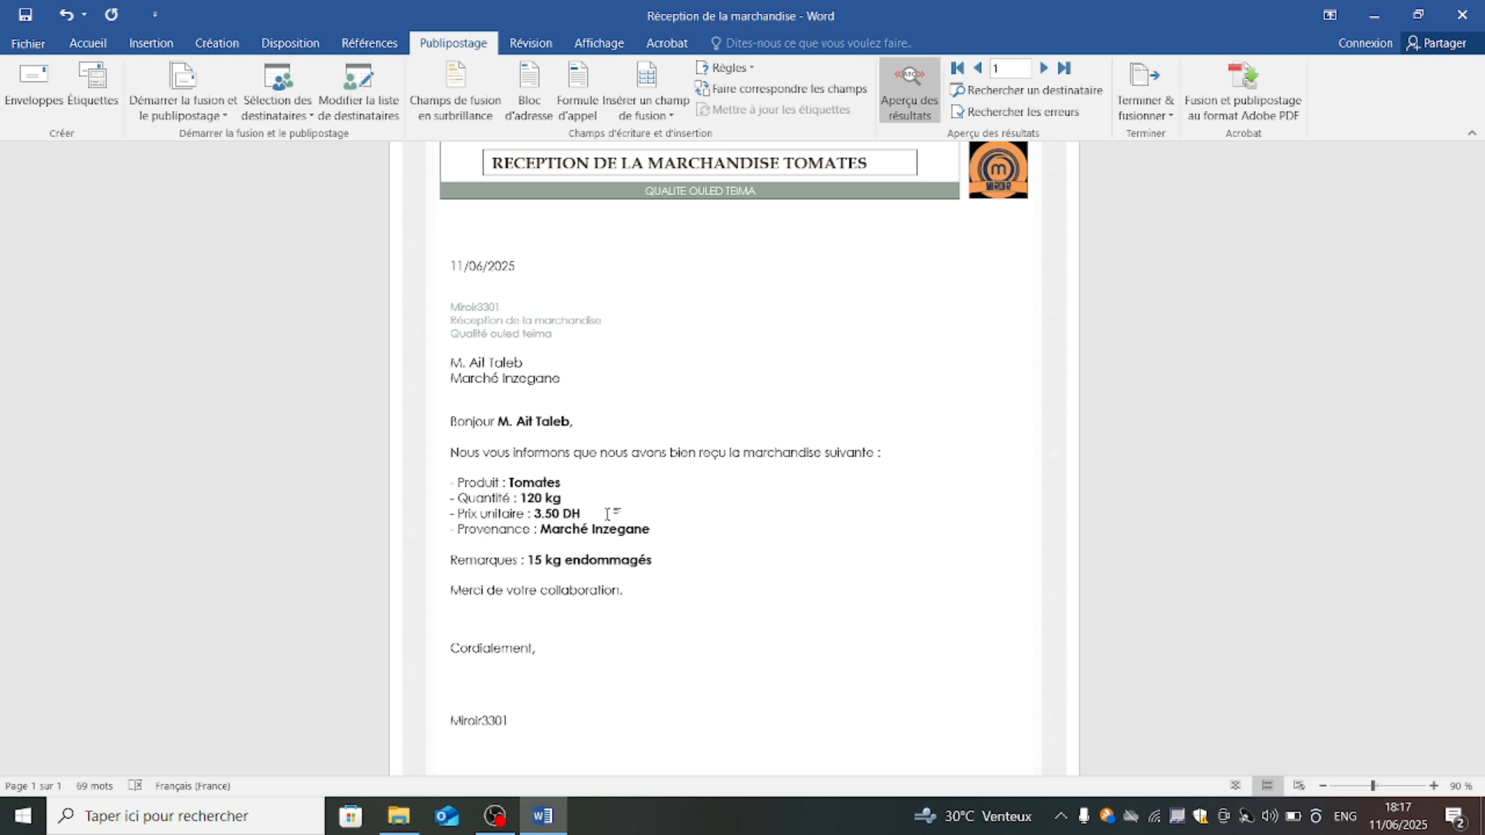
Examine the merged provenance, quantity and remaining body text in the letter for record 1.
click(599, 532)
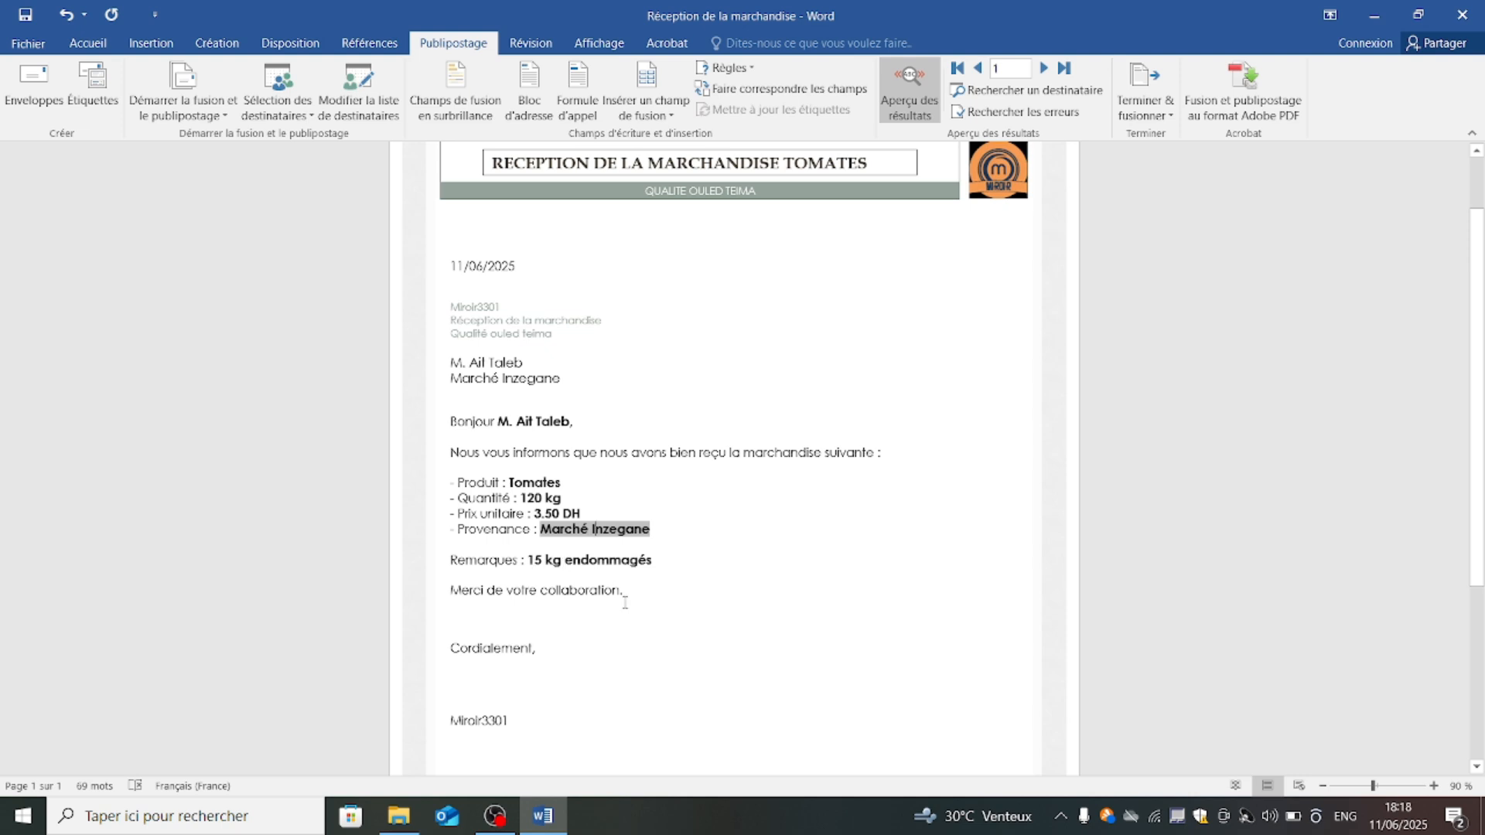
click(616, 576)
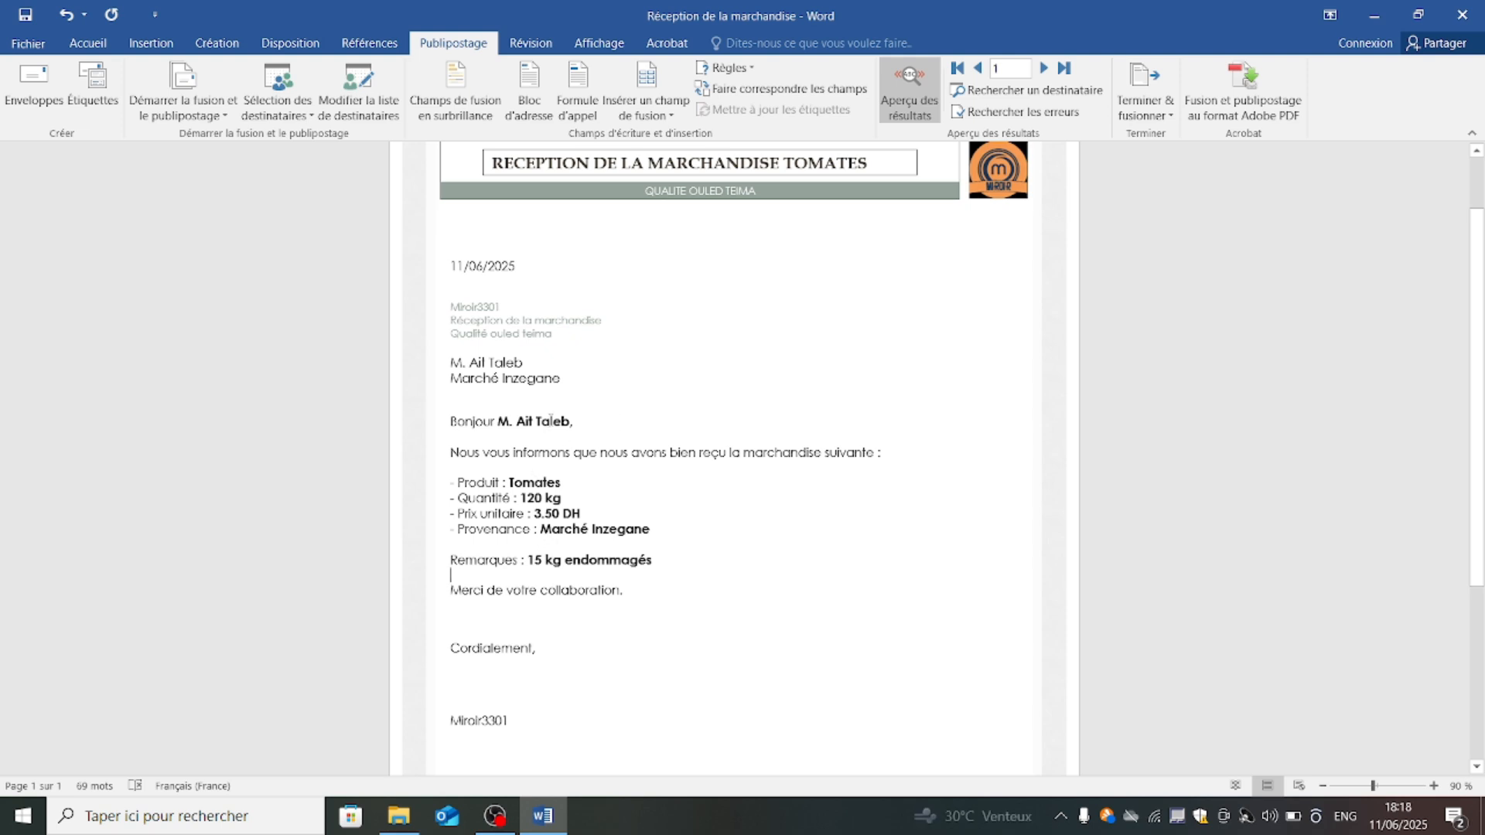
double_click(526, 496)
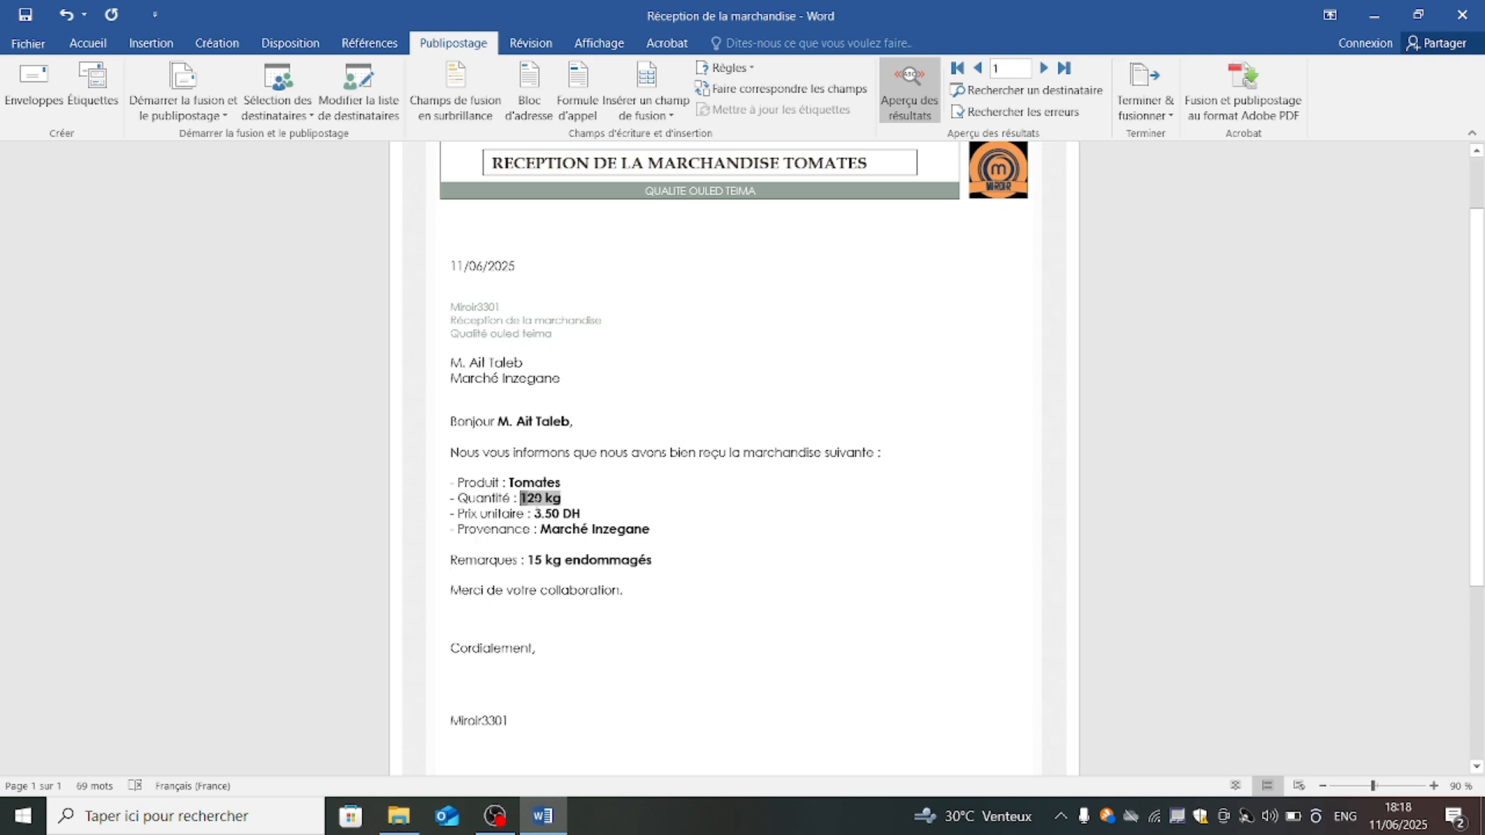
click(623, 543)
drag(443, 224, 566, 715)
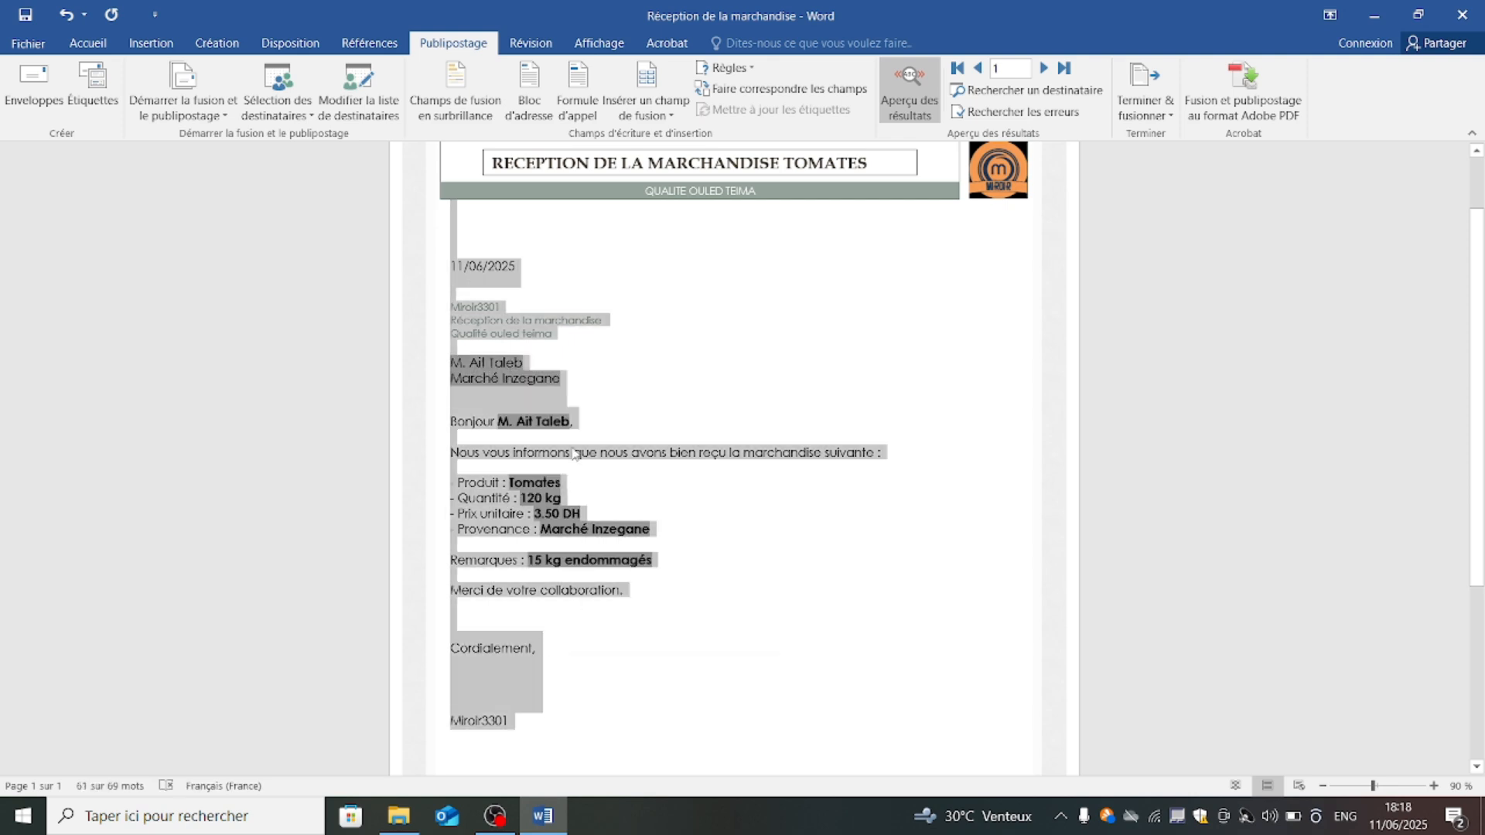
click(589, 387)
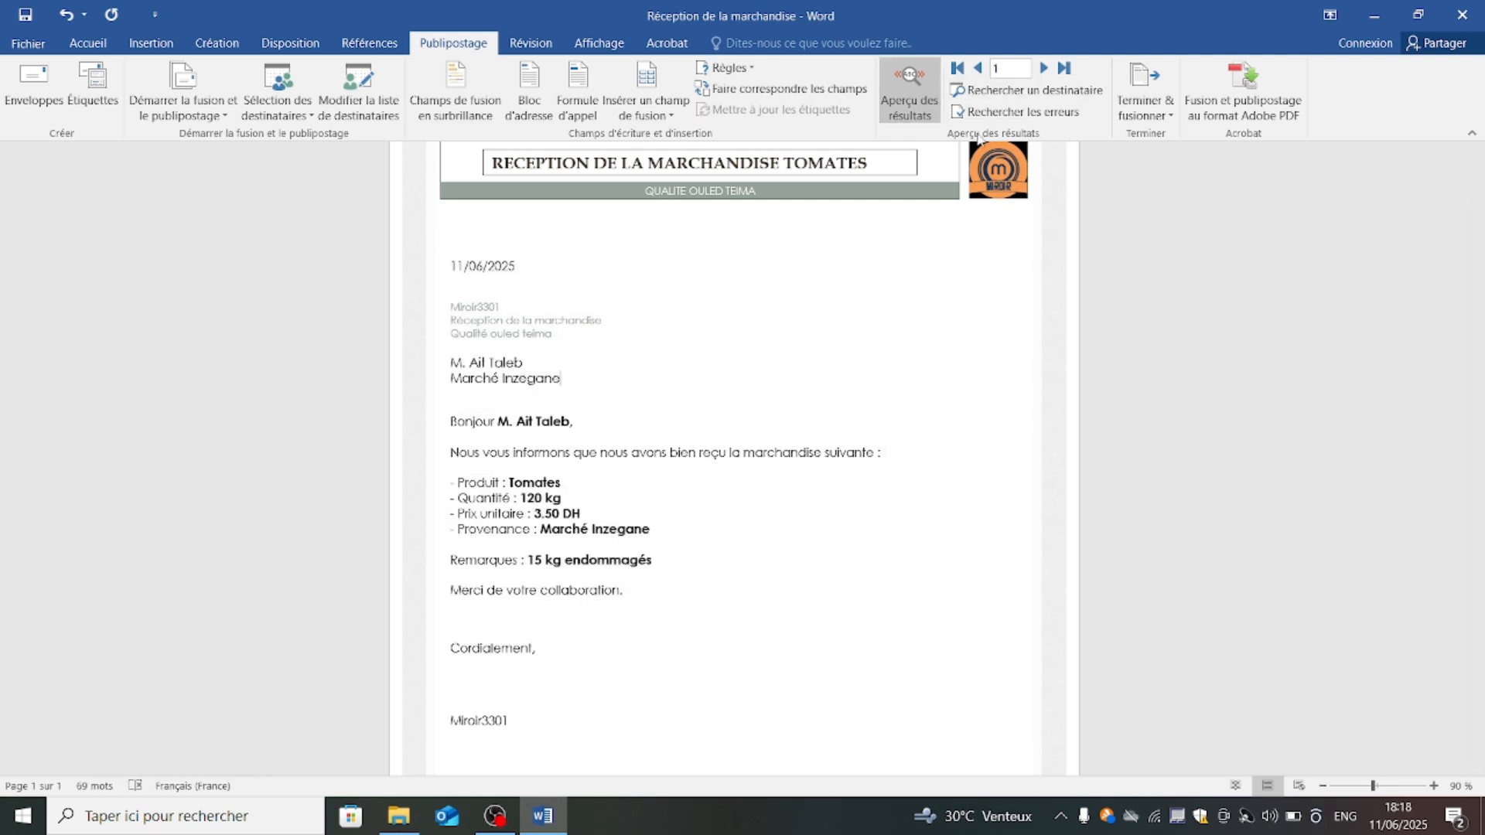
Step forward through the previewed letters for records 2, 3 and 4.
click(1044, 70)
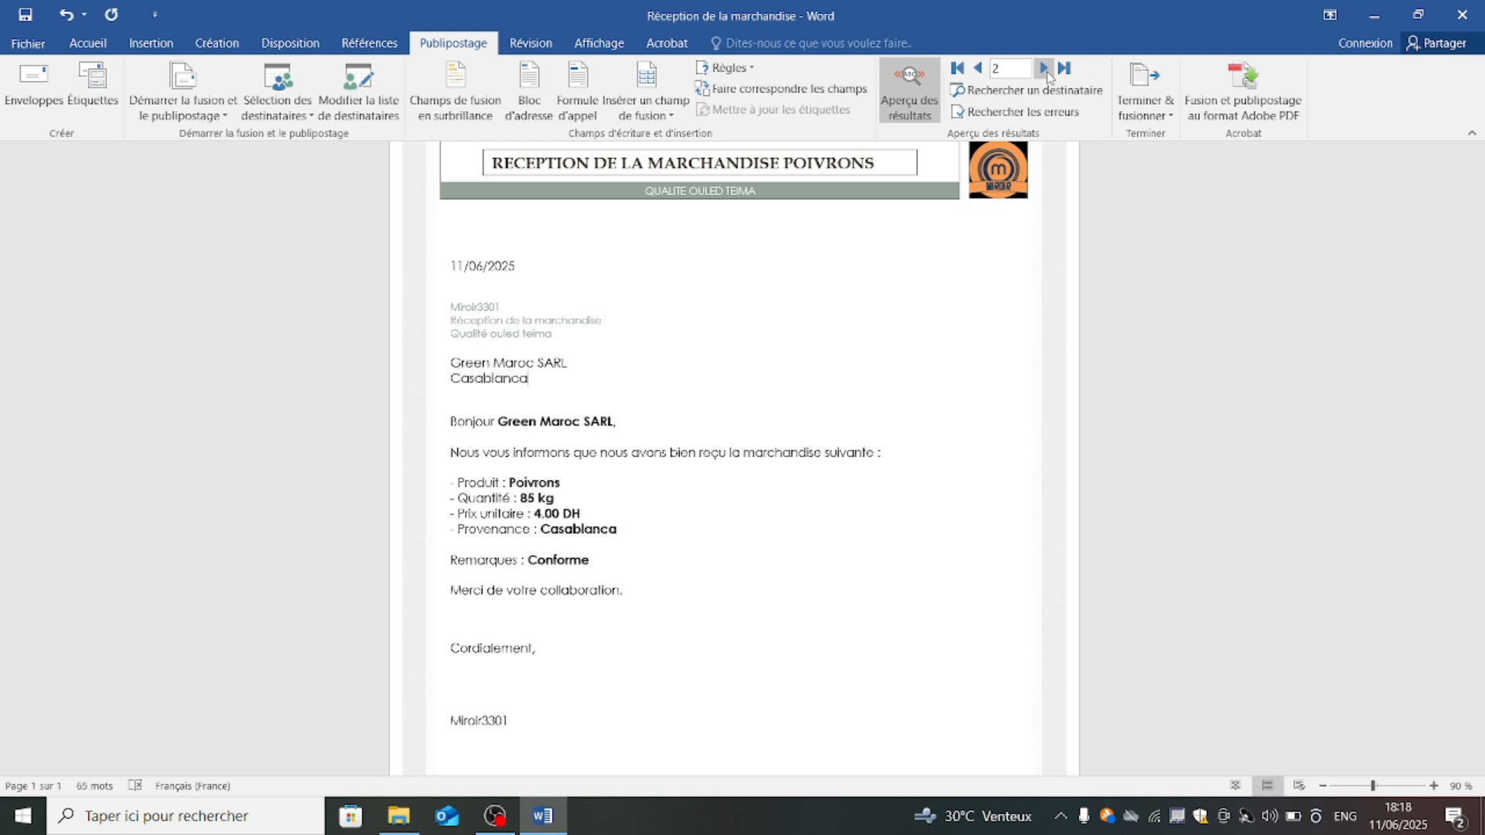
click(1045, 69)
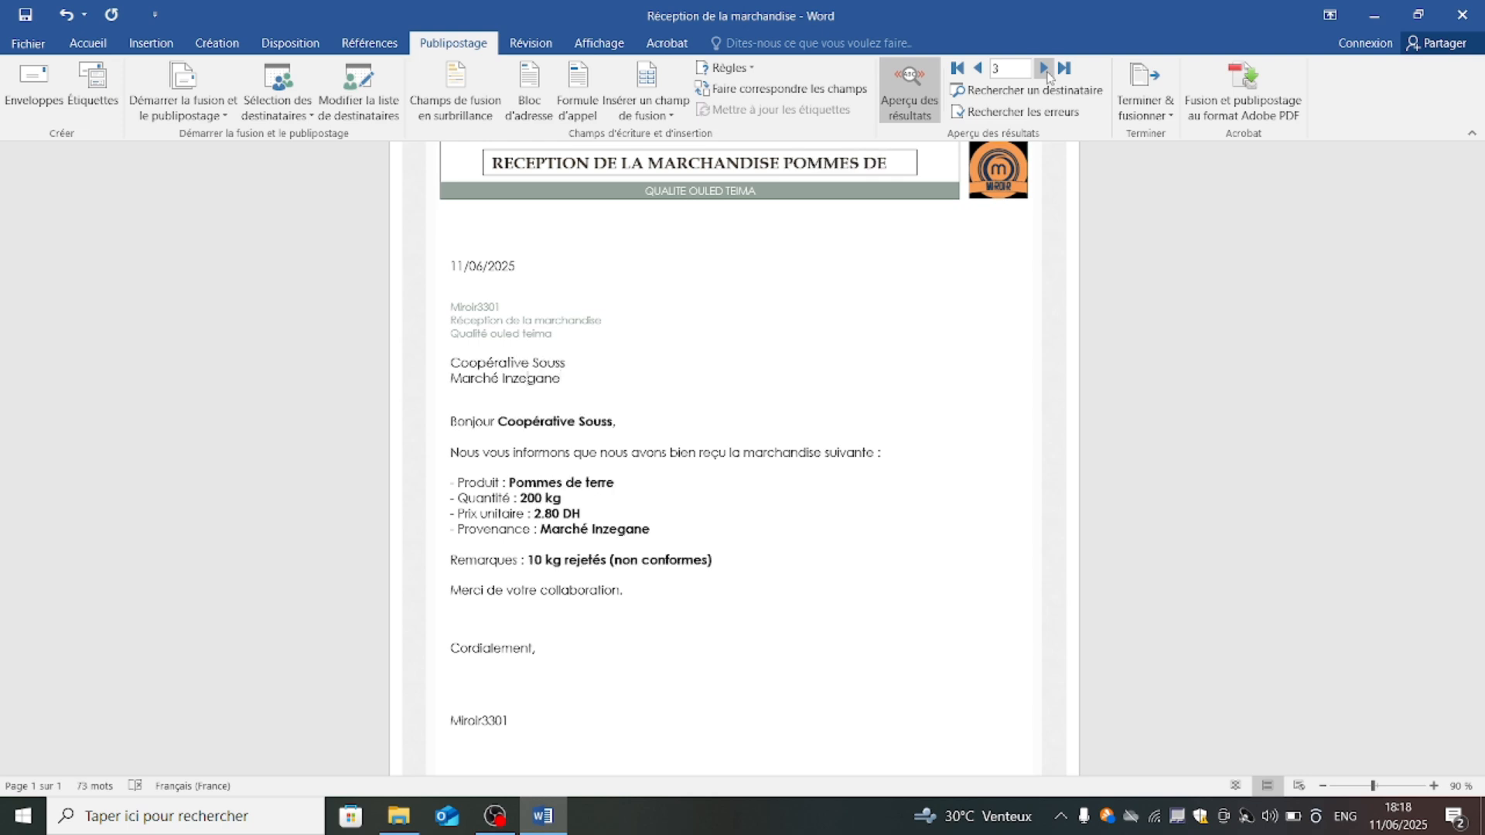
click(1044, 69)
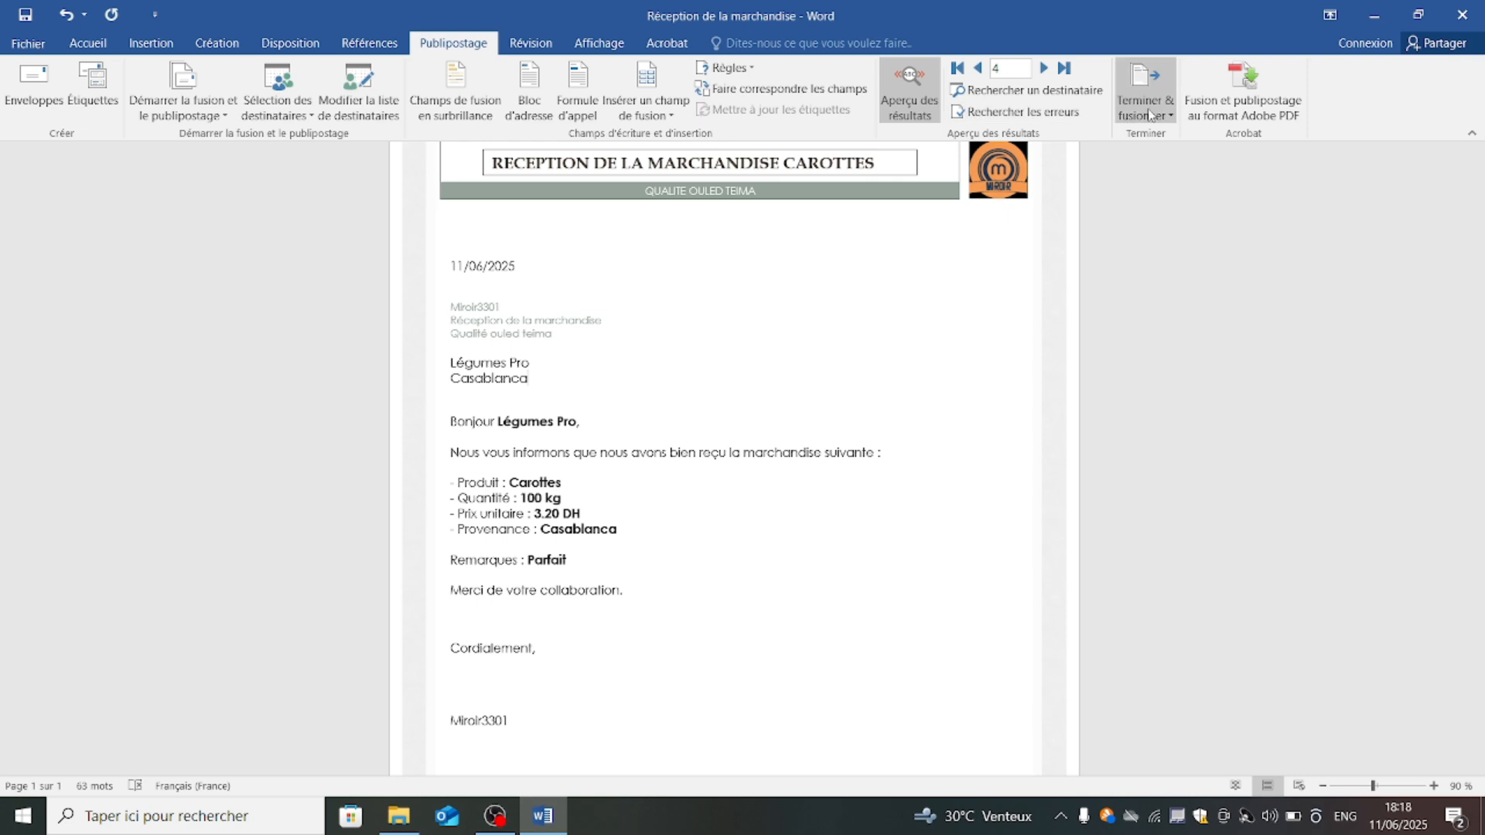
Finish the merge into an editable new document of individual letters, including all records.
click(1171, 116)
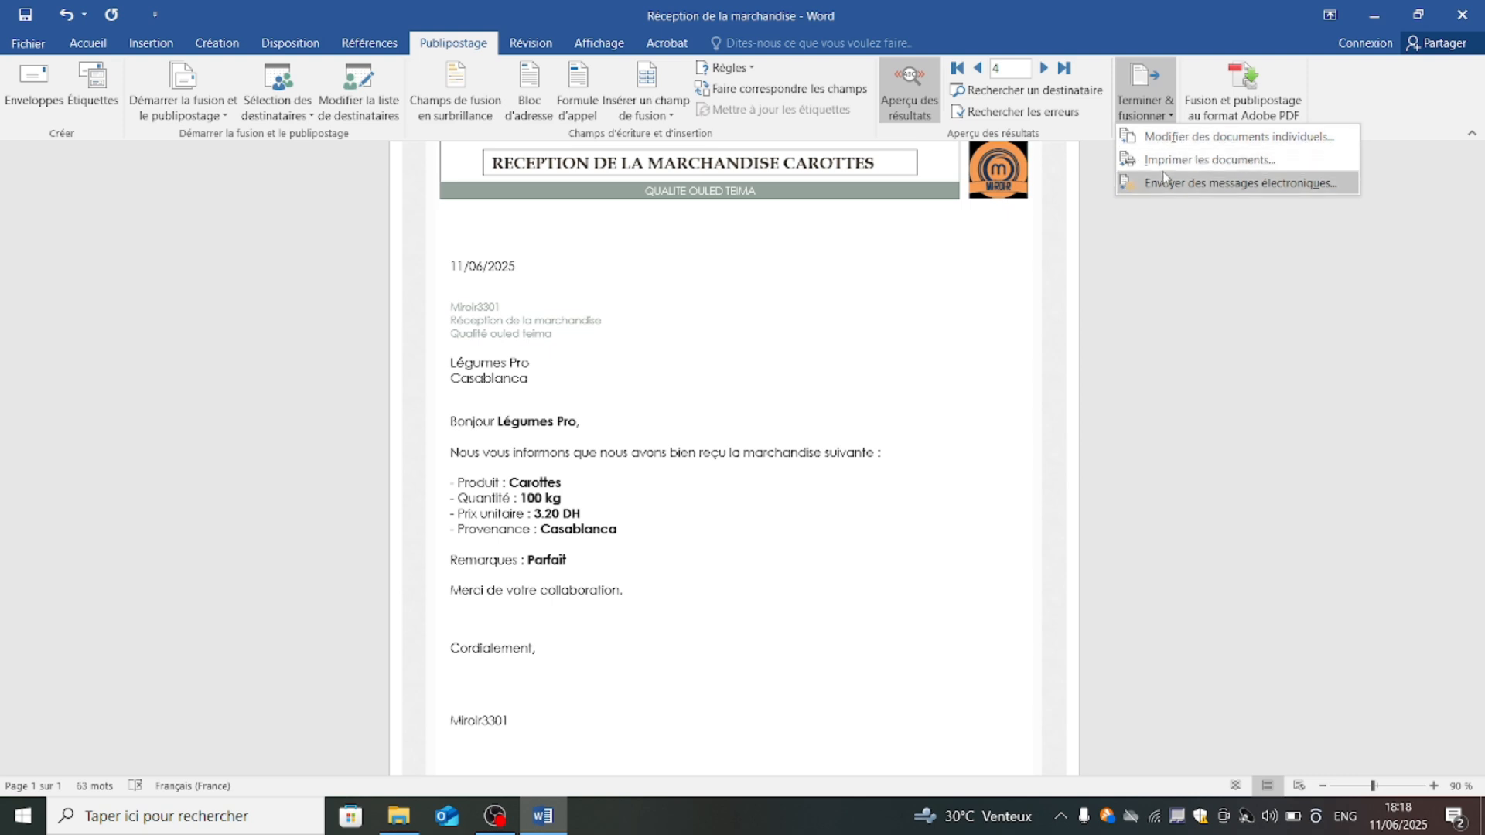
click(1160, 143)
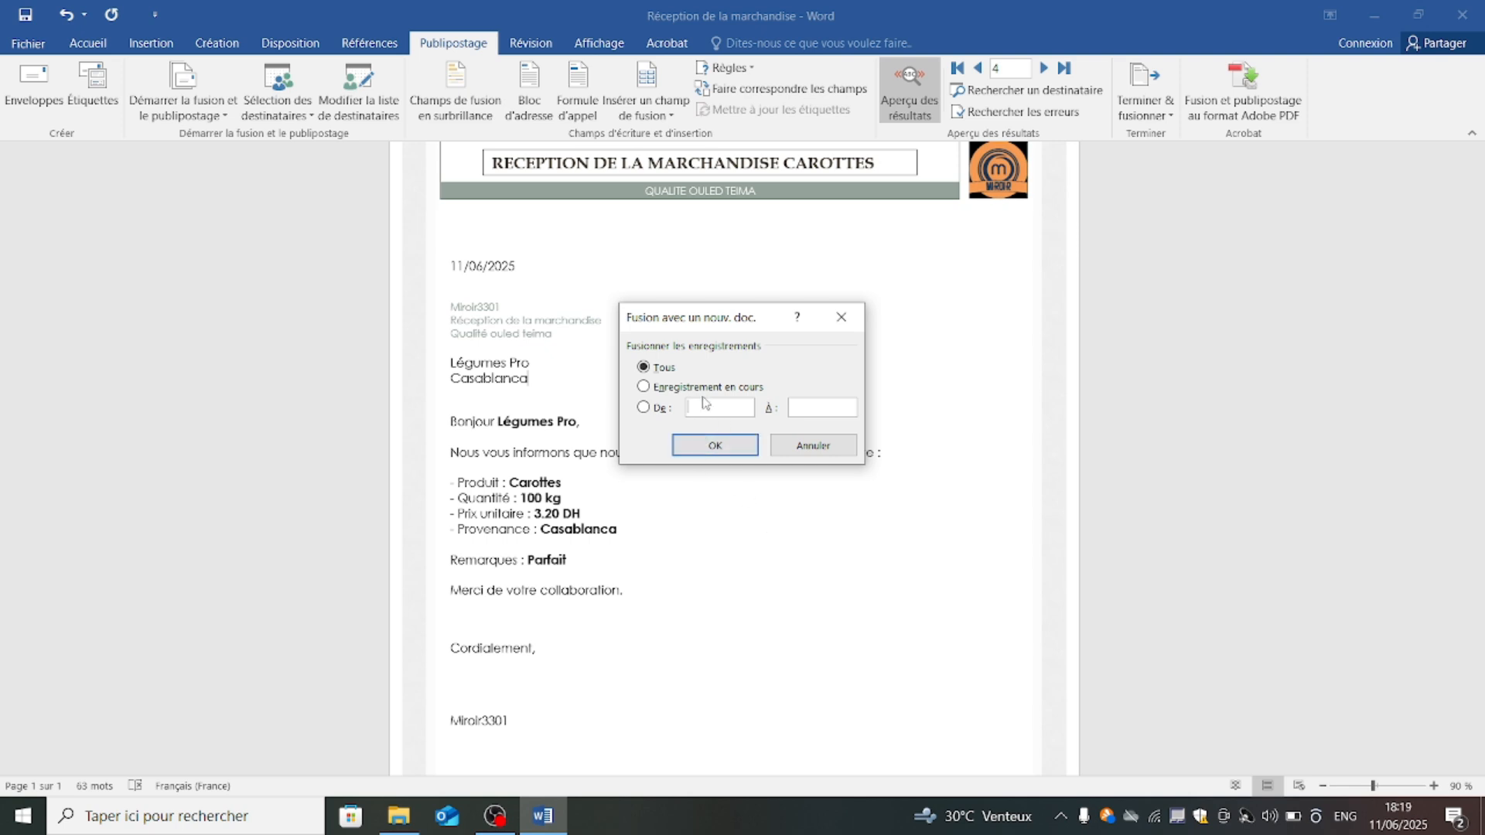
click(713, 447)
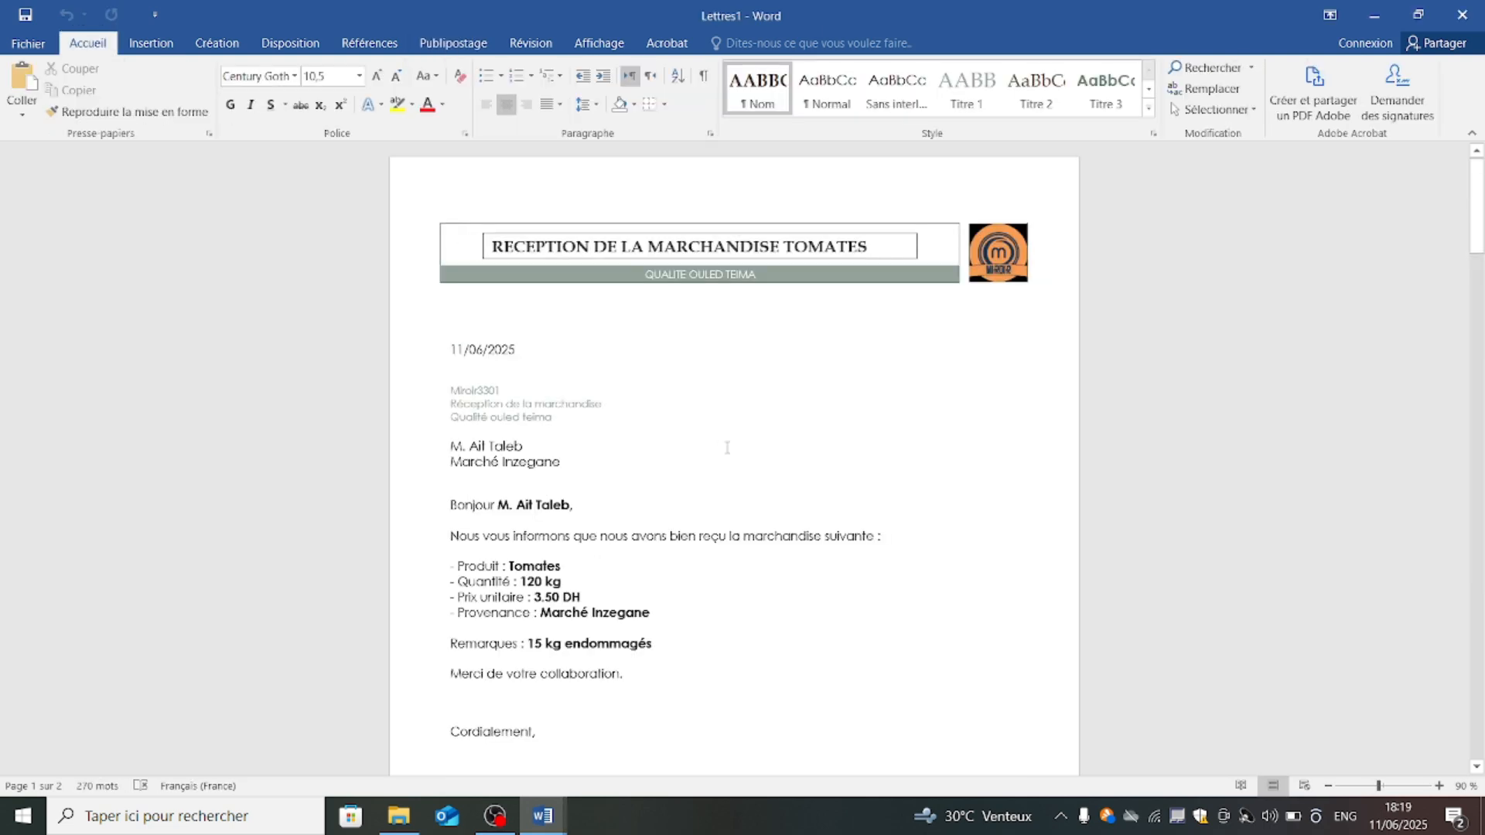
Review the individual letters for every product in the merged document.
scroll(696, 441, down, 15)
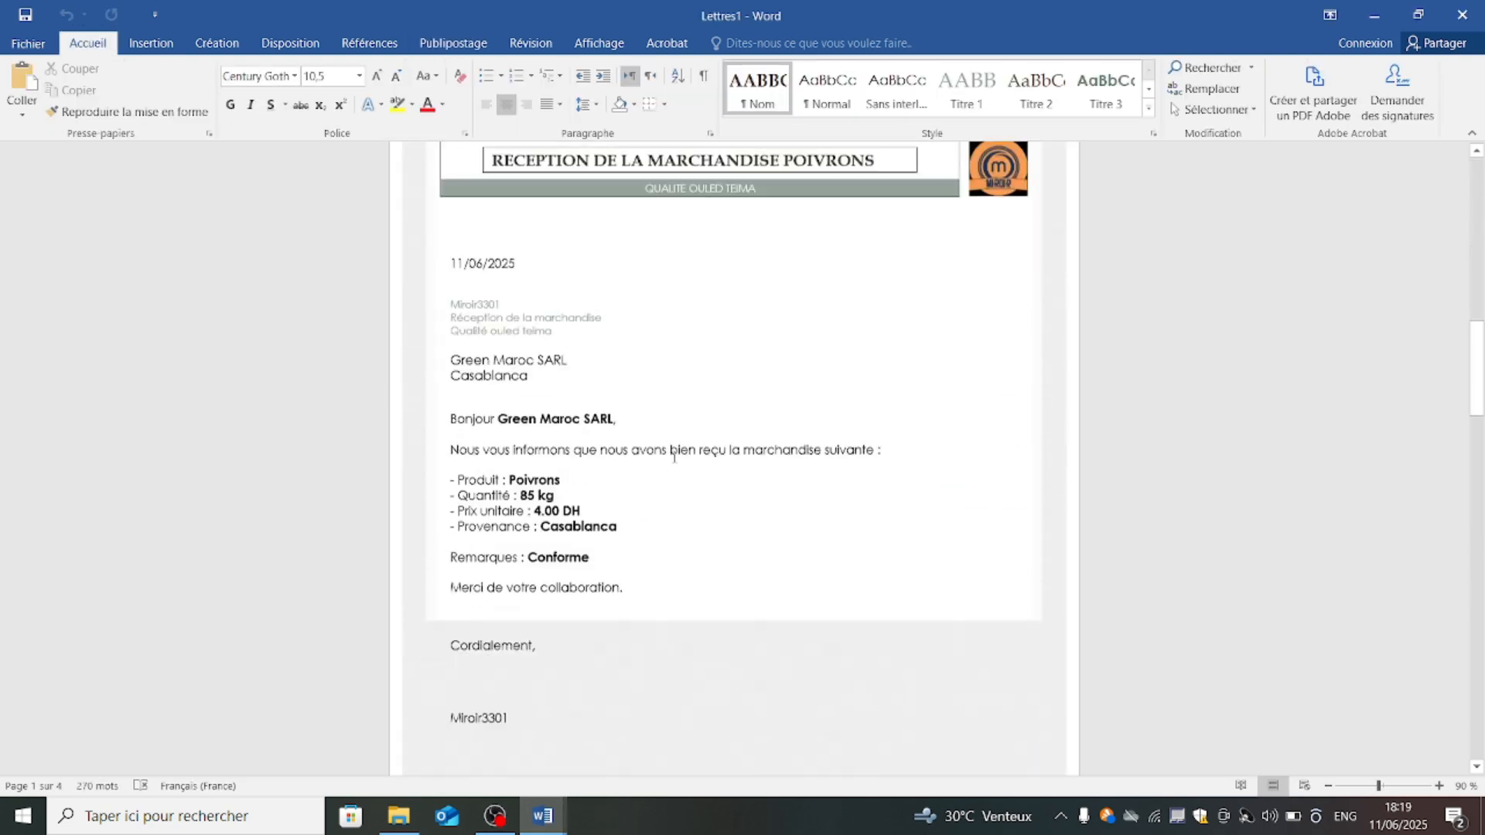
scroll(670, 473, down, 15)
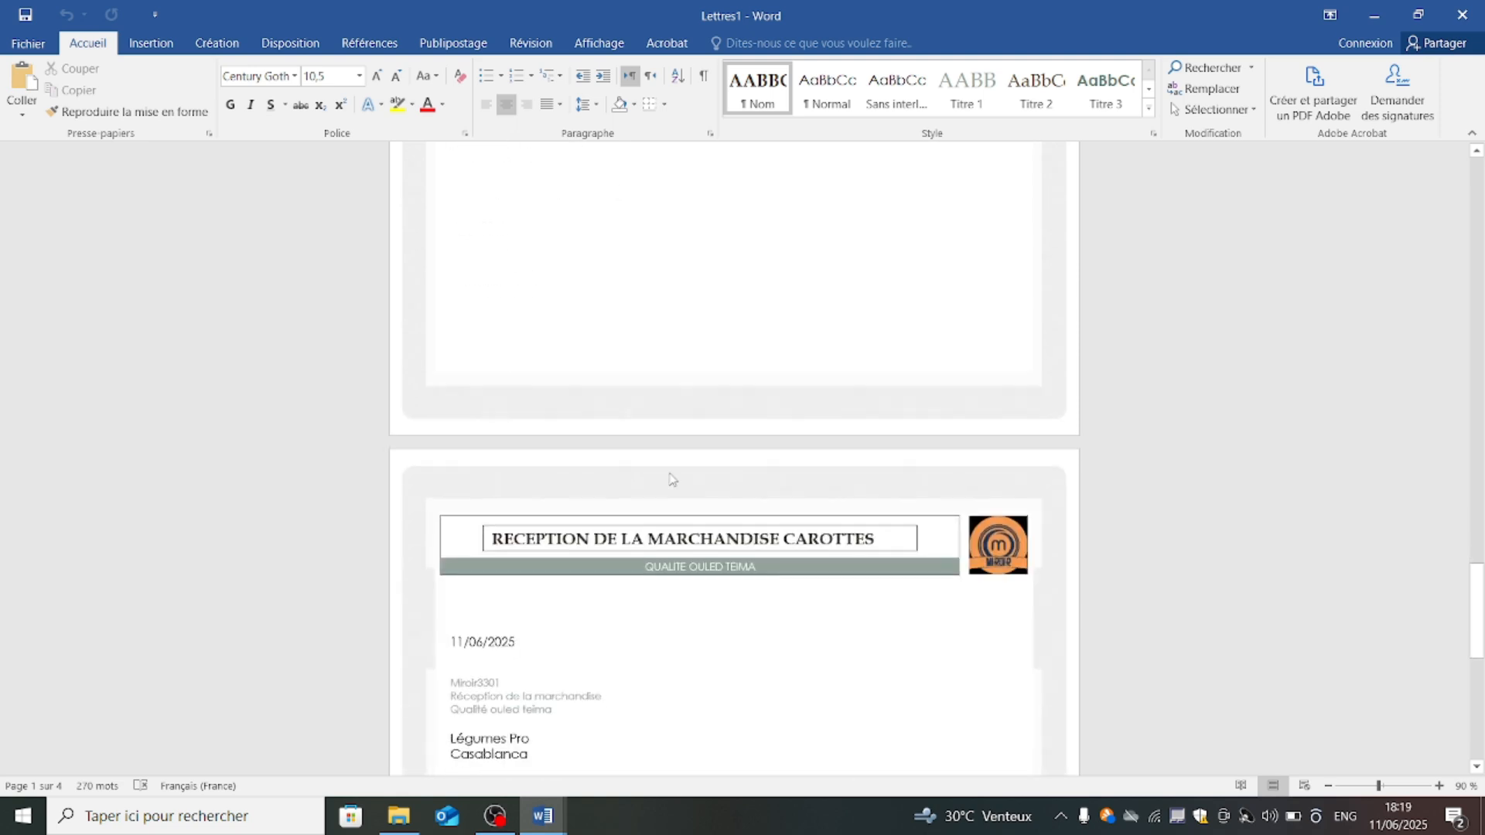
scroll(672, 450, down, 2)
scroll(671, 447, up, 5)
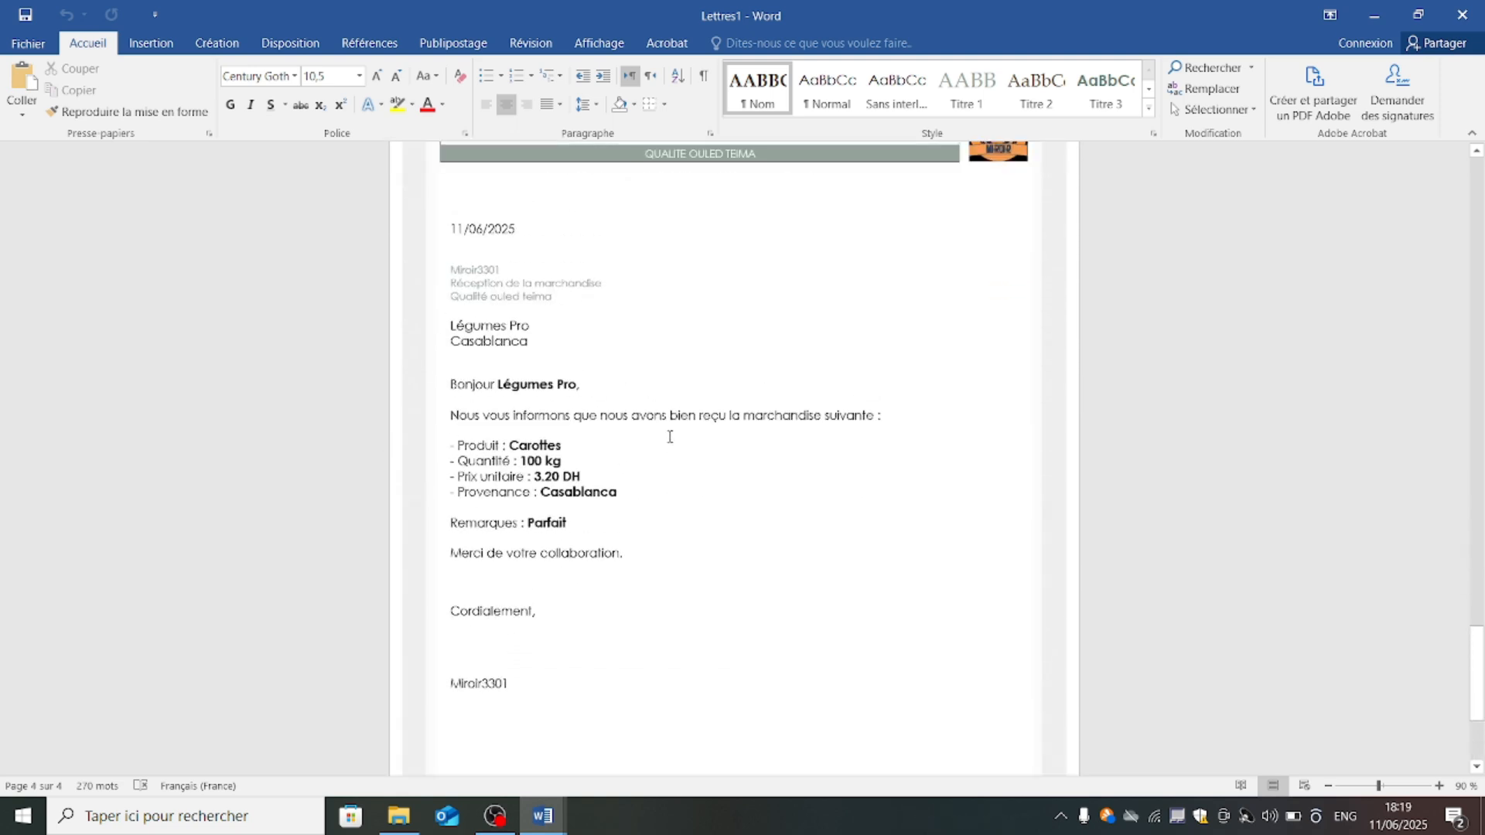
scroll(669, 437, up, 3)
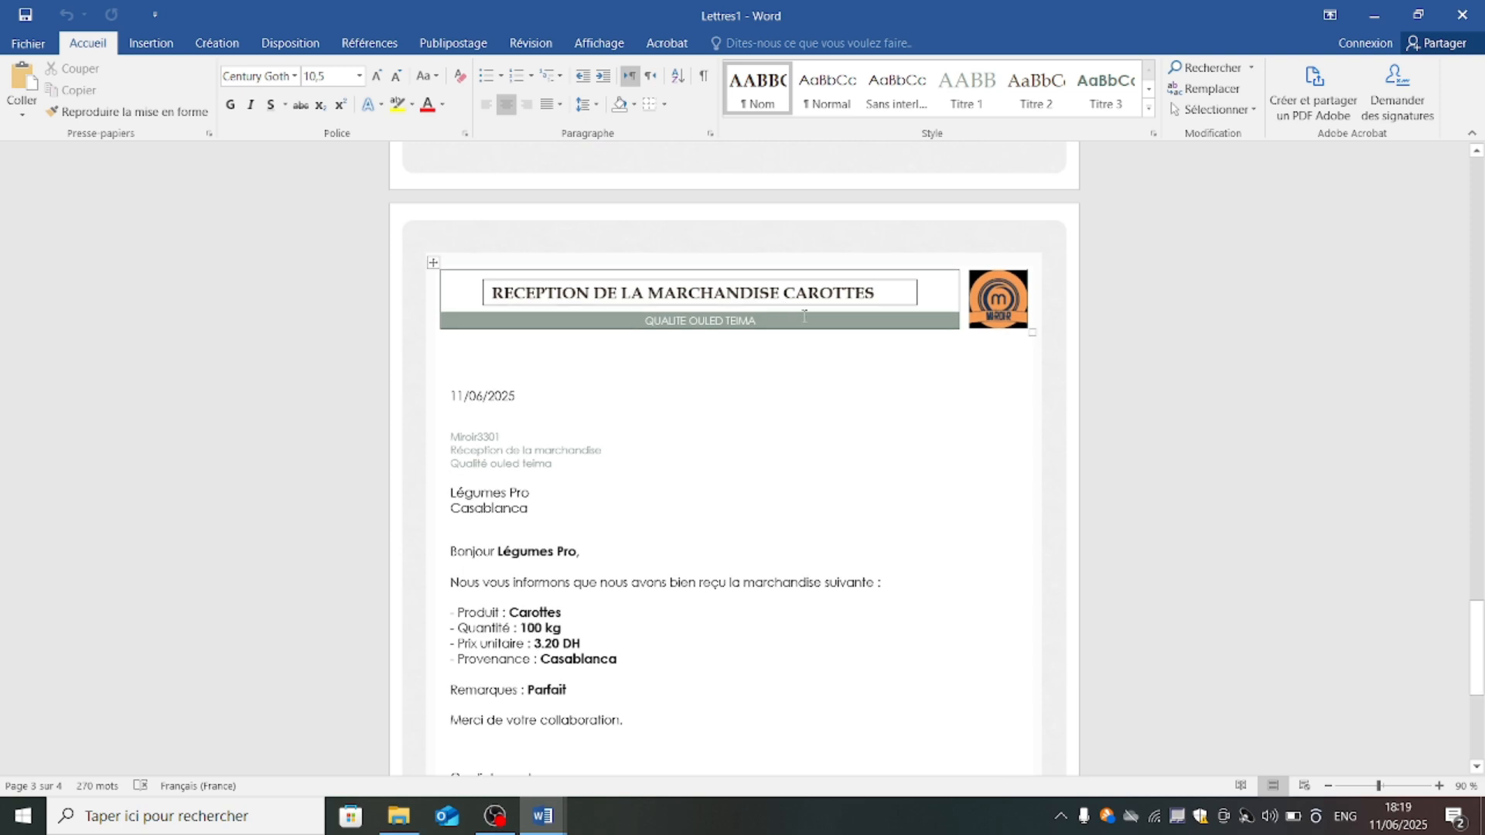
scroll(804, 319, up, 15)
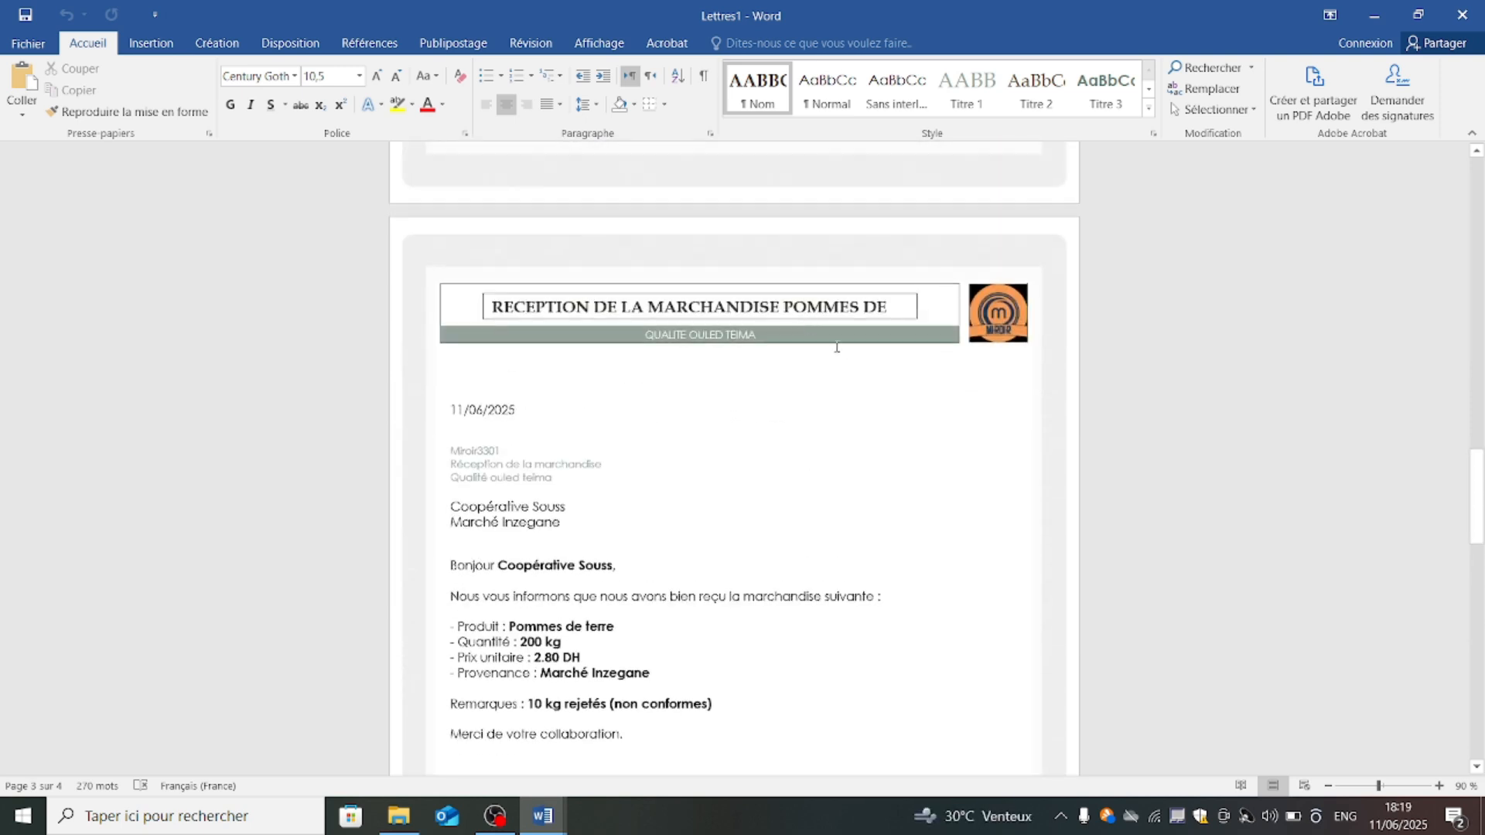
Widen the title text box slightly in the Pommes de terre letter and check the product name in its goods list.
click(905, 307)
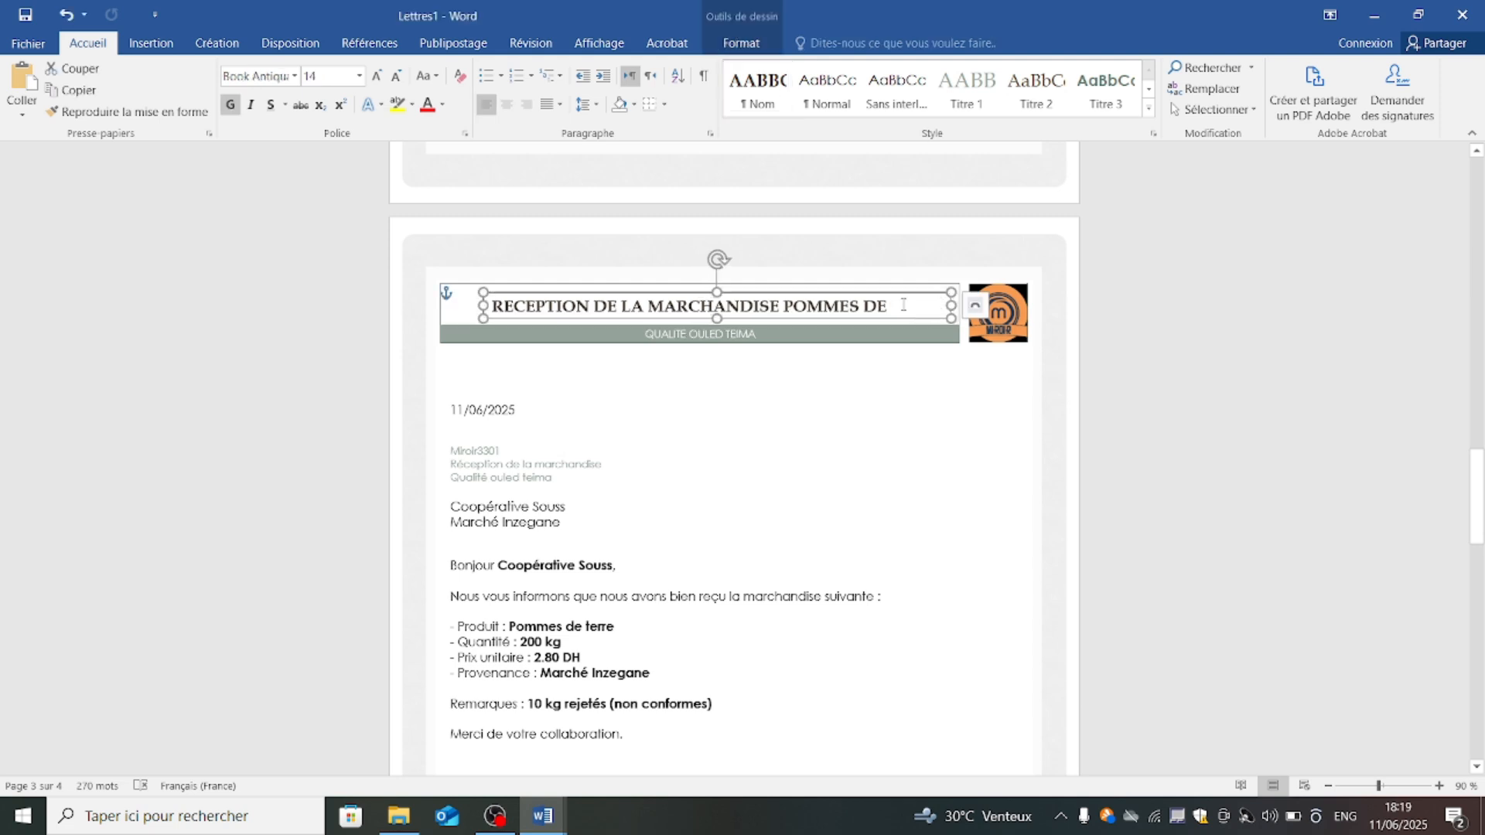
click(897, 305)
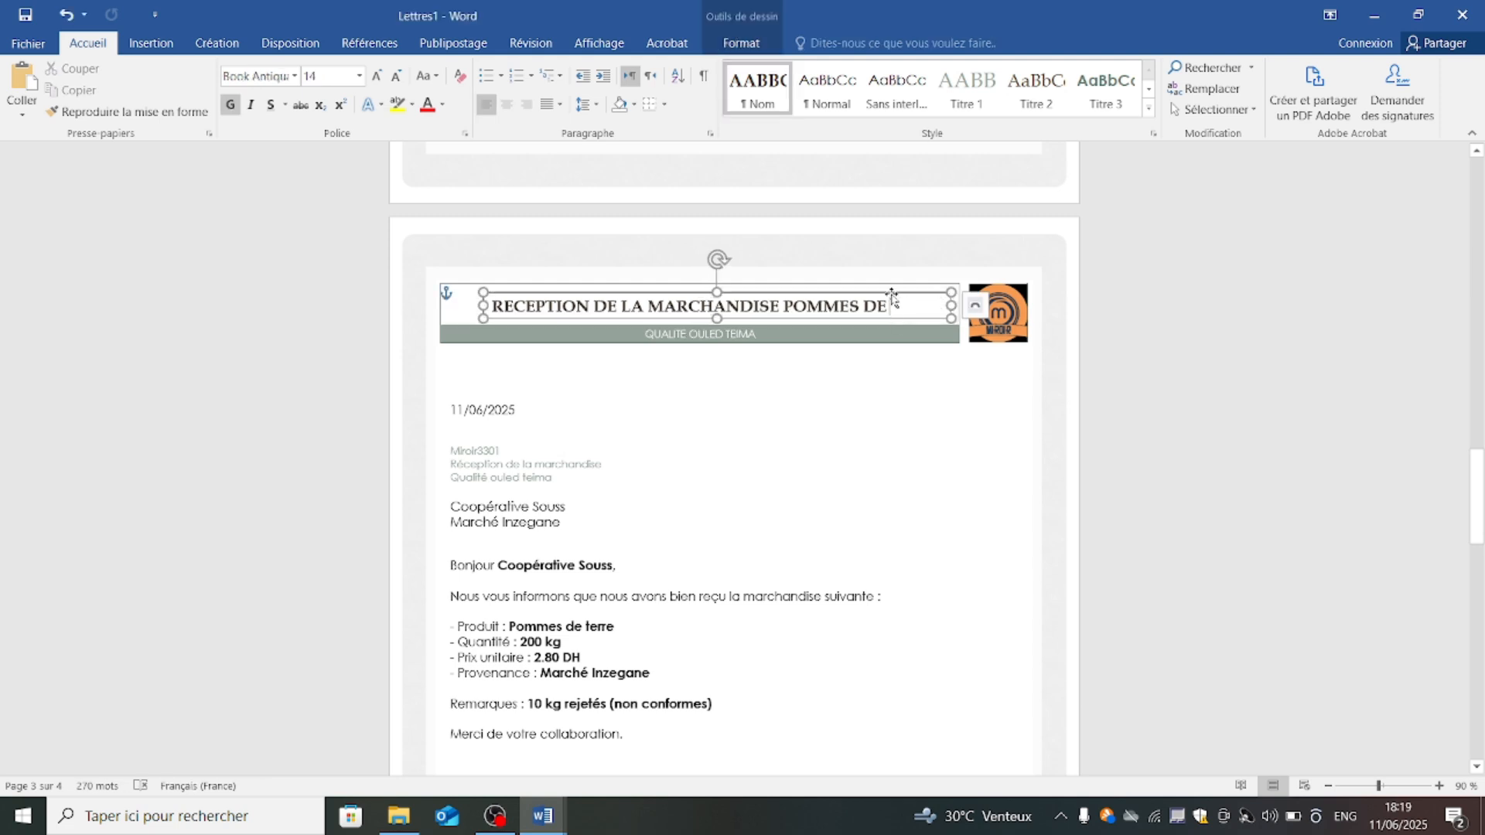
scroll(755, 489, down, 2)
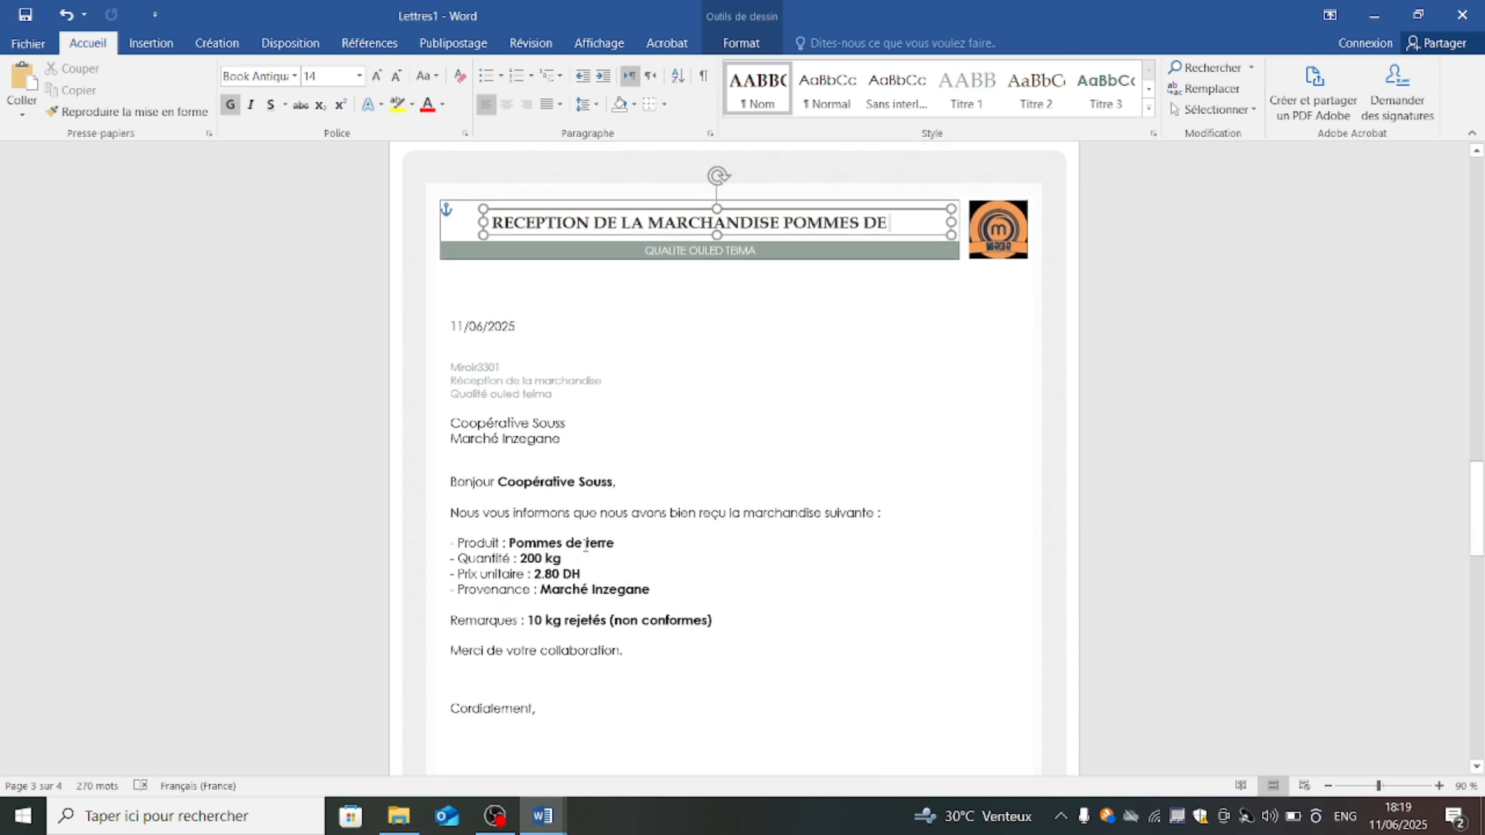
double_click(585, 543)
click(650, 557)
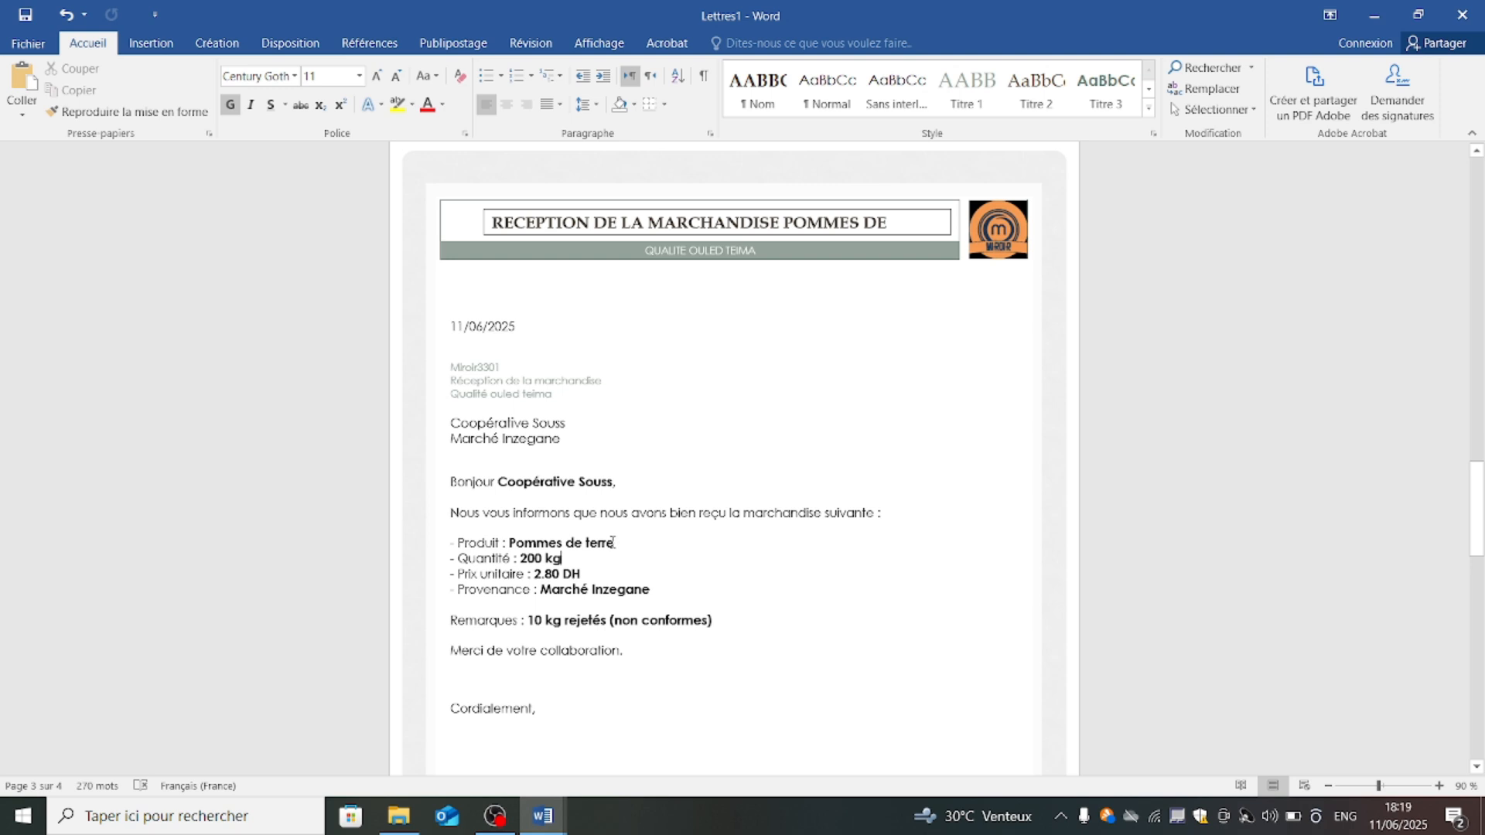
Look through the Pommes de terre letter again and go back up to the earlier letters.
scroll(610, 503, up, 8)
scroll(603, 456, down, 4)
scroll(604, 457, down, 3)
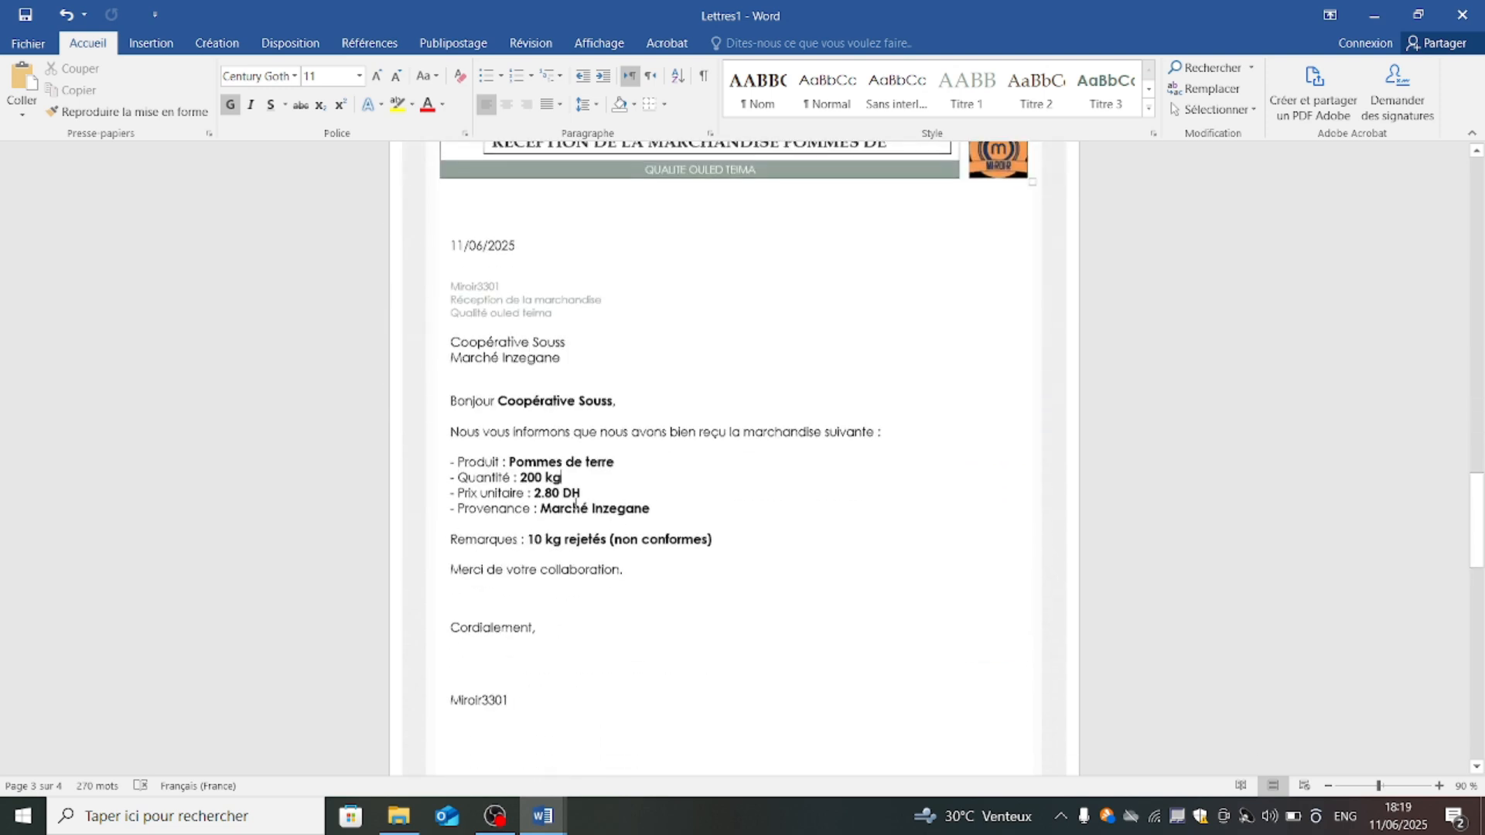
scroll(541, 400, up, 13)
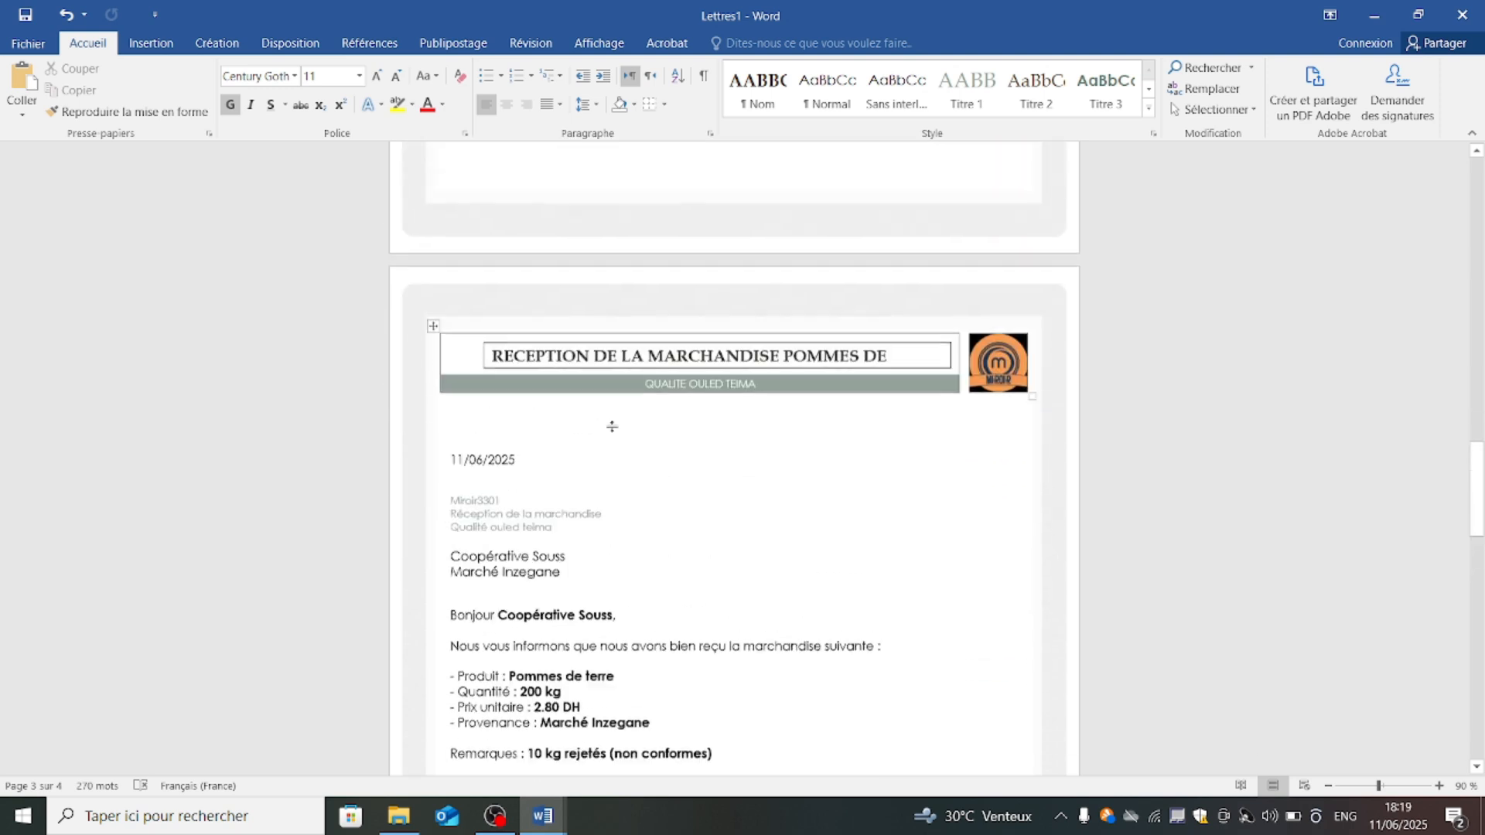
scroll(619, 422, up, 7)
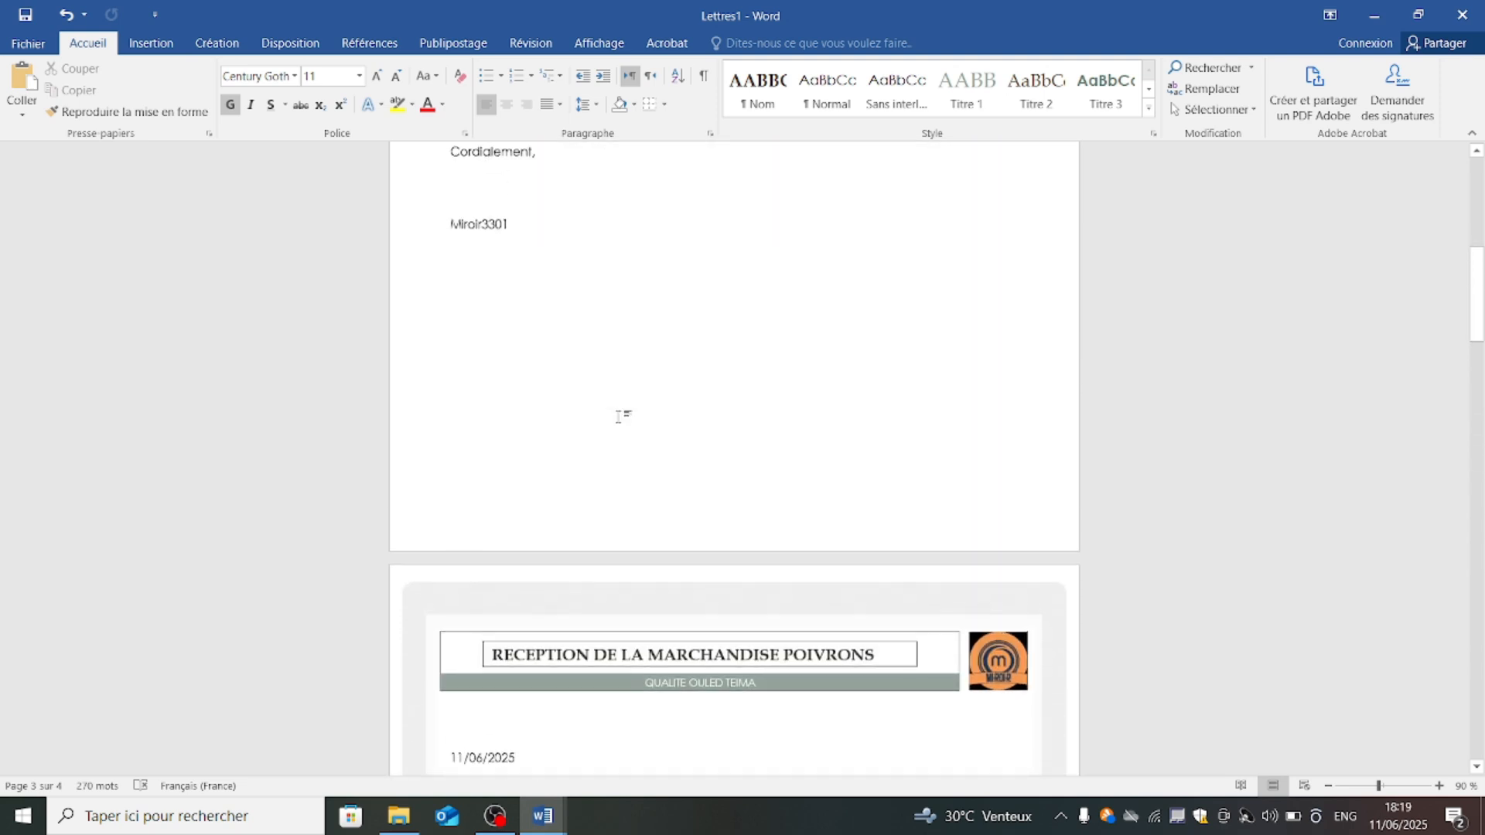